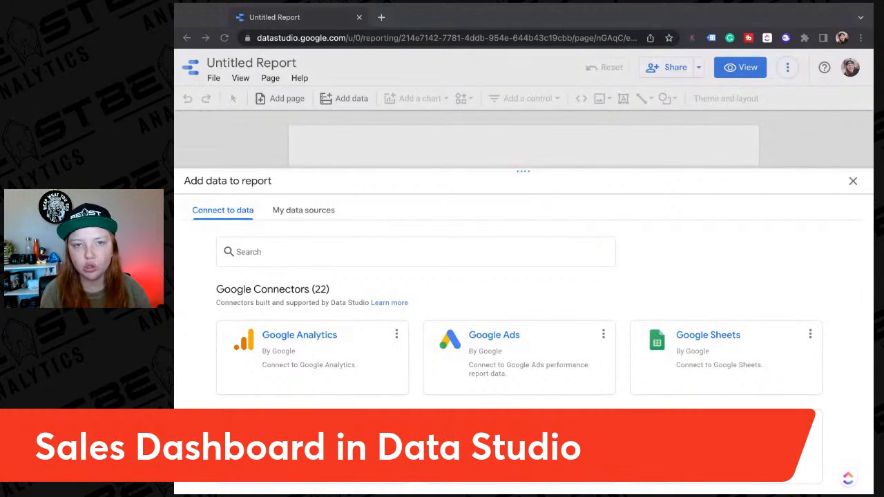
Step: Connect the report to the Demo Account's GA4 - Google Merchandise Store property using the Google Analytics connector
click(301, 134)
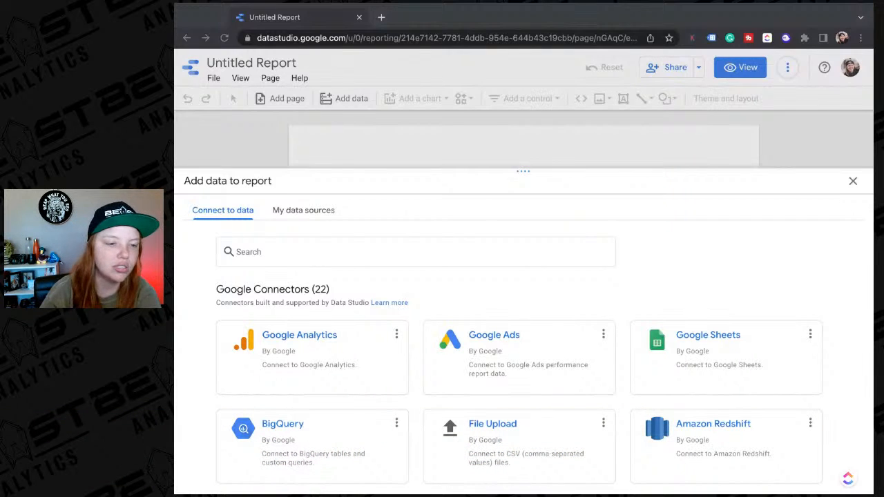
click(853, 181)
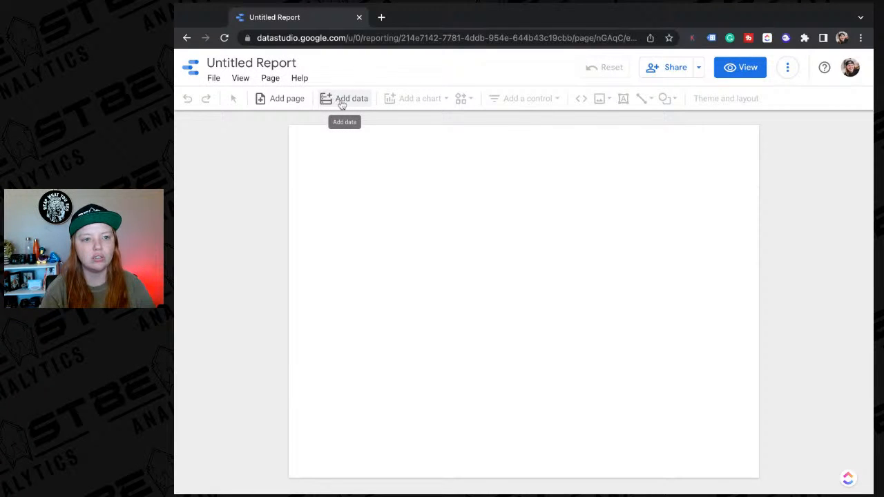
click(341, 100)
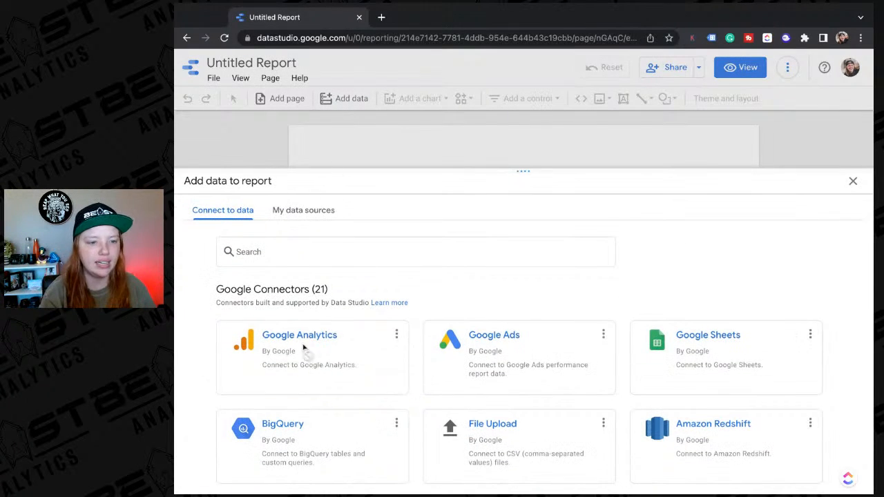
click(293, 336)
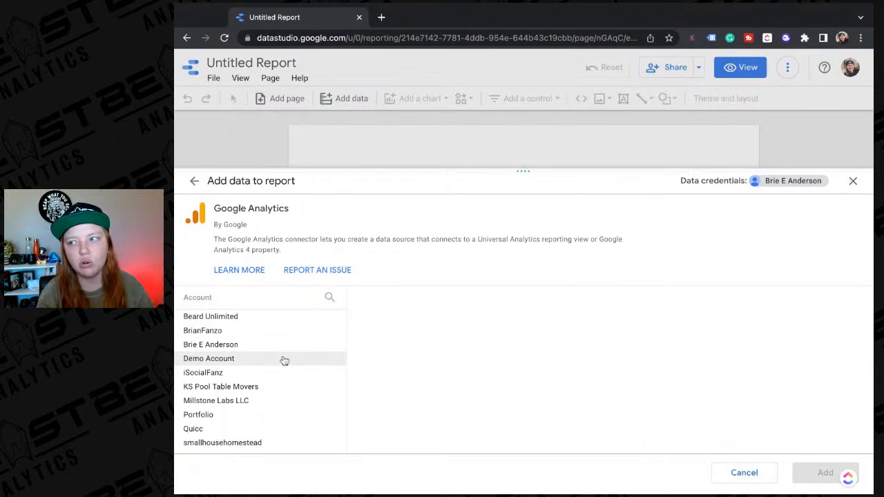
click(284, 360)
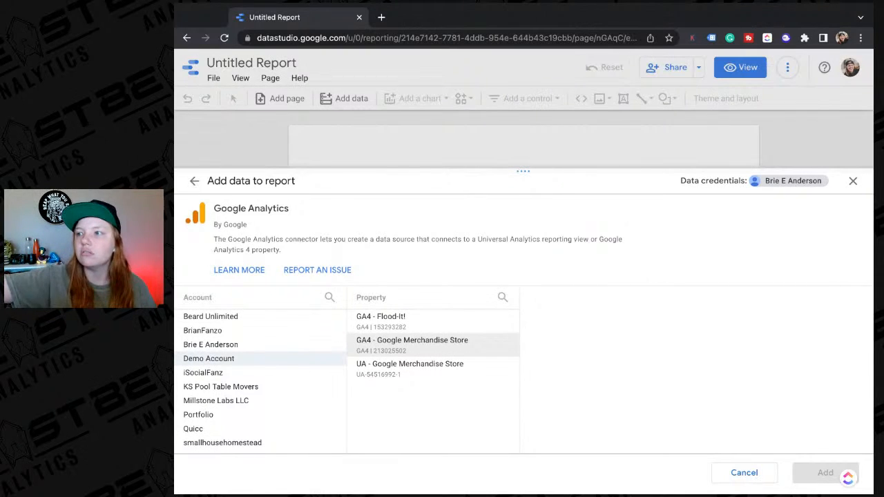
click(433, 349)
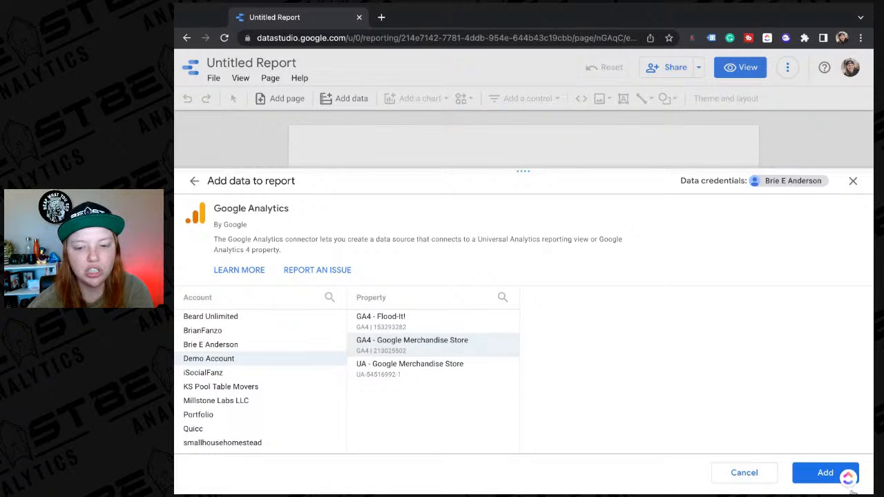
click(808, 475)
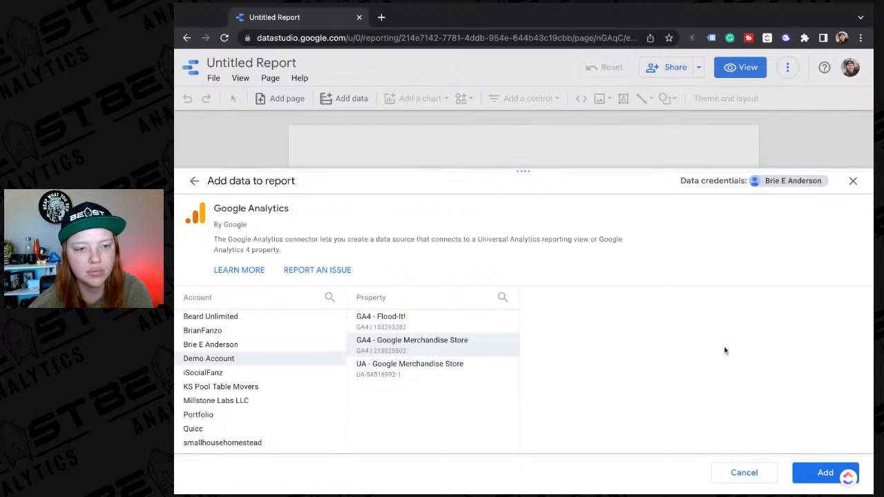
click(797, 476)
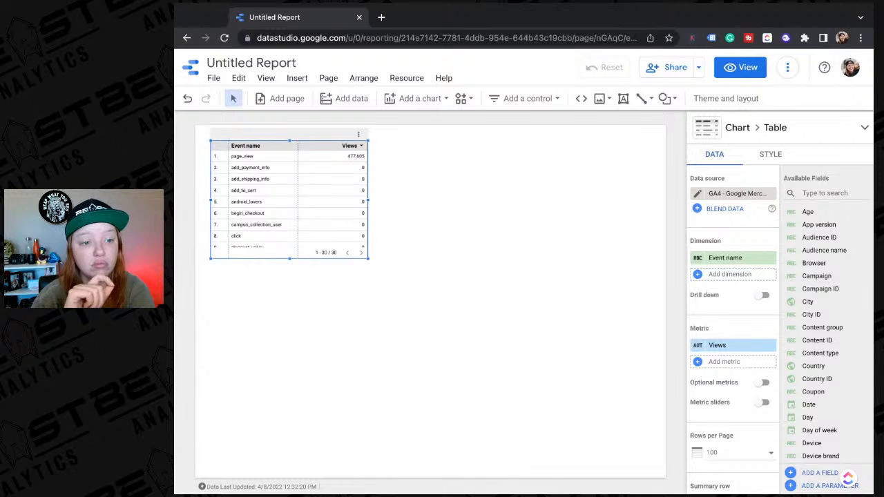
Step: Extend the table's lower edge so it fits 13 rows, and review its data settings
drag(289, 260, 289, 311)
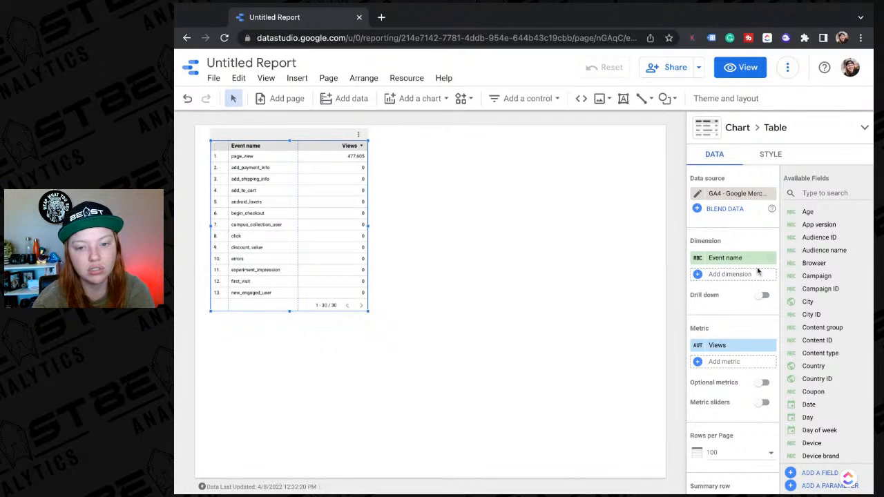
scroll(759, 272, down, 6)
scroll(757, 272, down, 2)
scroll(757, 271, up, 10)
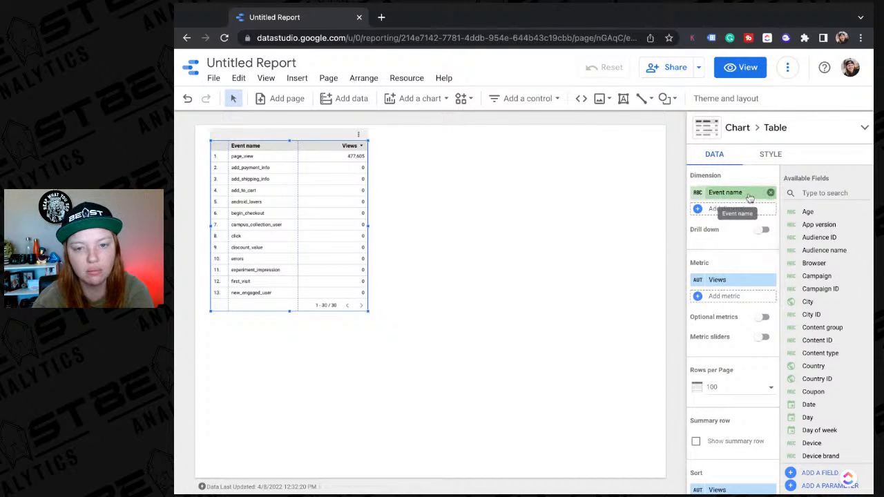
Step: Find the Conversions field and use it as the table's metric in place of Views
scroll(729, 249, down, 2)
click(812, 193)
text(c)
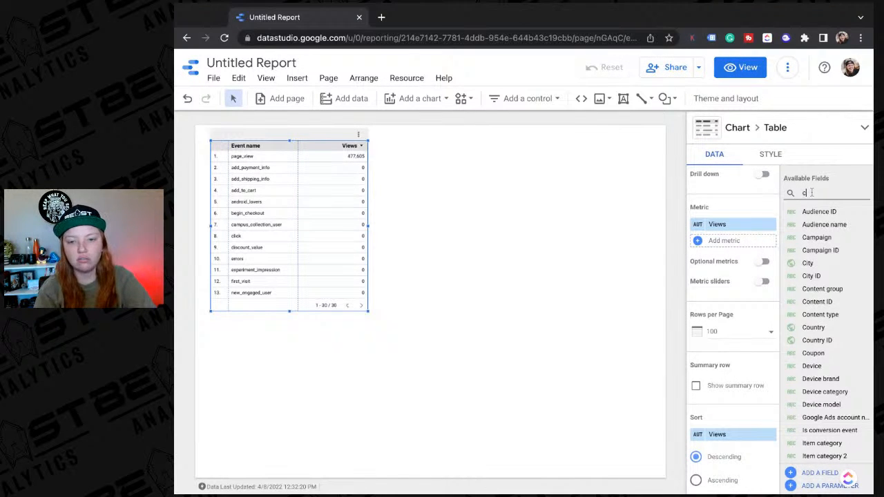
text(onv)
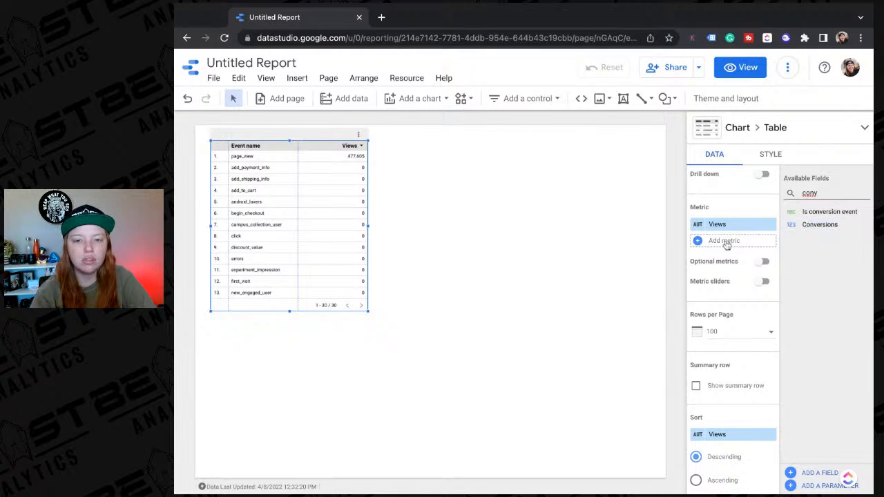
scroll(728, 246, up, 2)
scroll(728, 246, up, 2)
drag(833, 224, 734, 304)
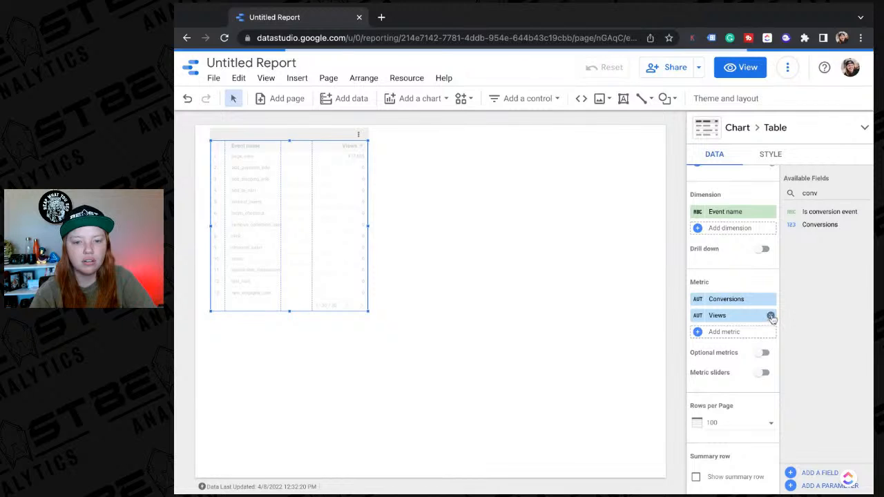
click(771, 316)
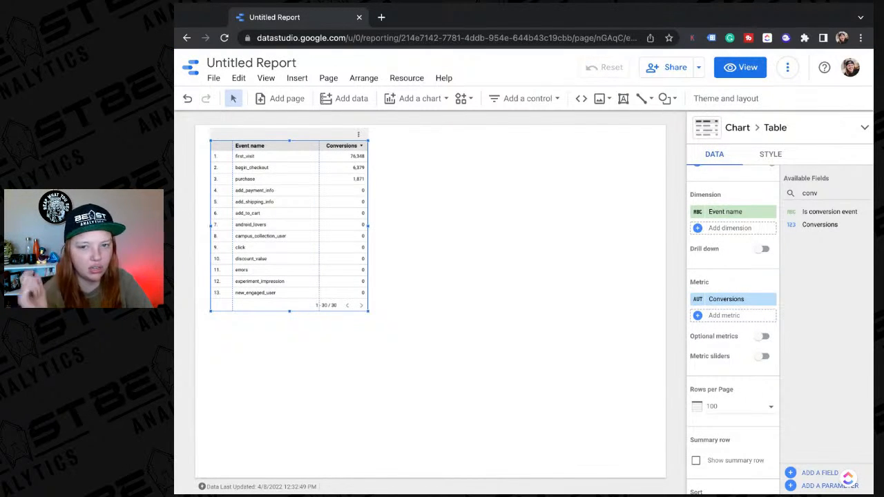
Step: Clear the field search and look through the GA4 source's dimensions for one to replace Event name
double_click(809, 193)
key(BackSpace)
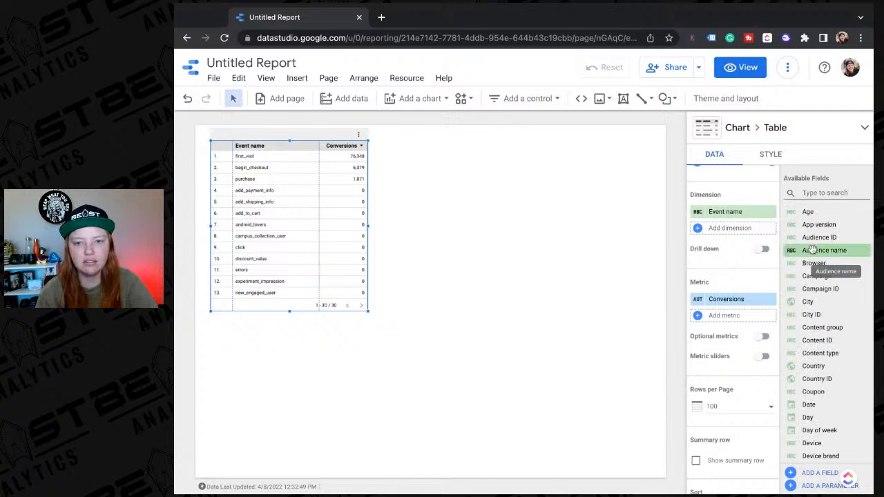
scroll(725, 255, up, 1)
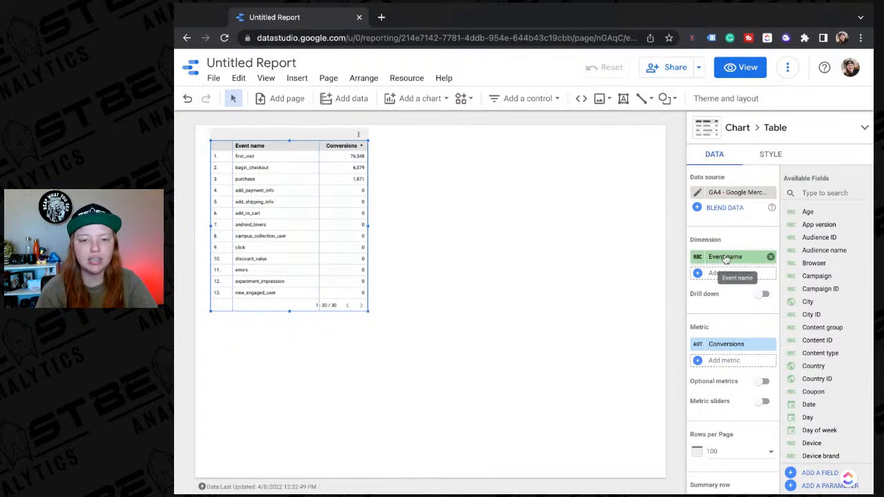
click(725, 257)
scroll(712, 330, down, 5)
scroll(713, 330, down, 10)
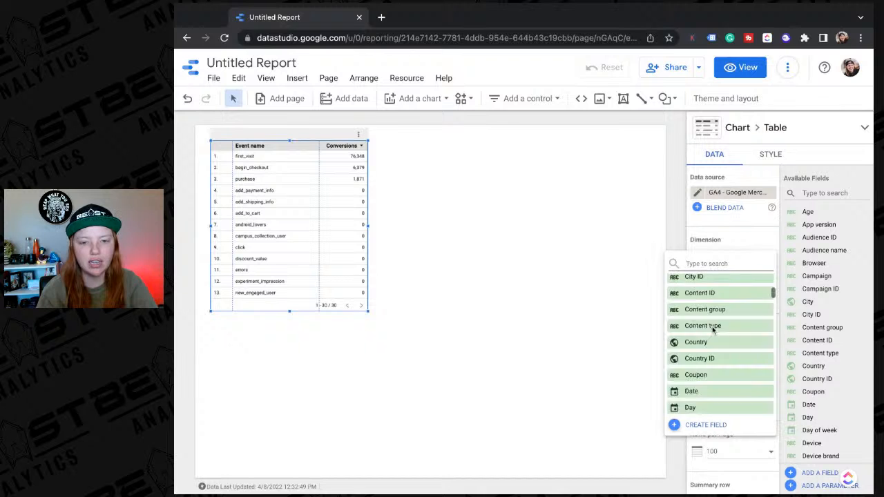
scroll(718, 304, down, 10)
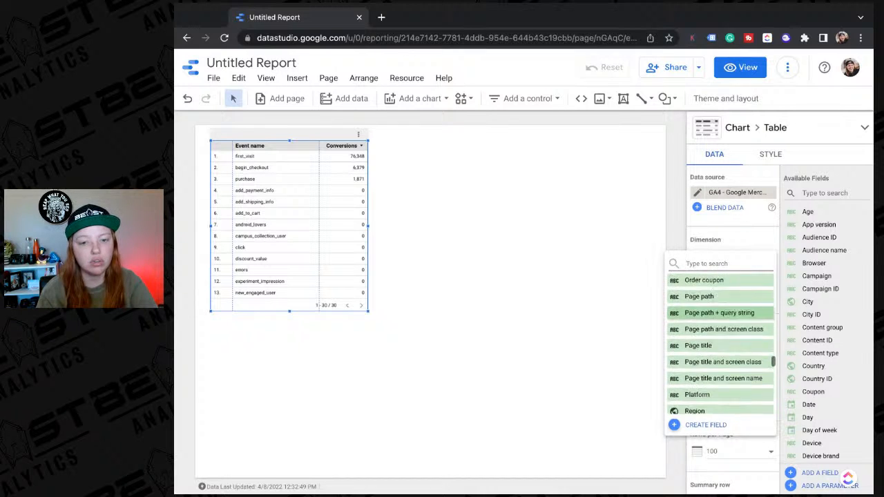
scroll(721, 345, up, 6)
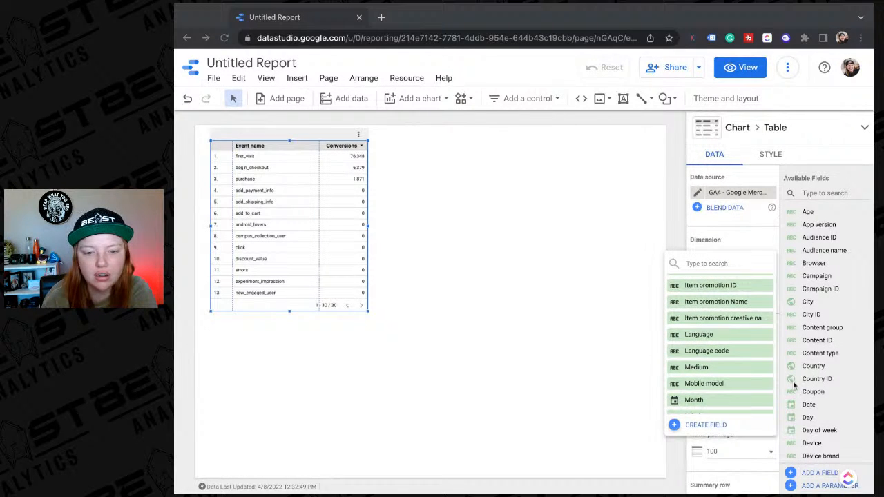
scroll(793, 386, up, 2)
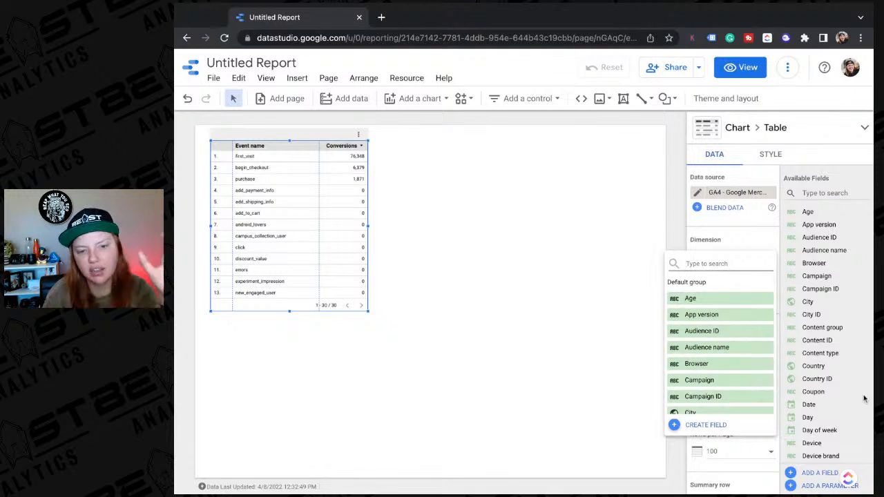
scroll(720, 345, down, 15)
scroll(720, 345, down, 12)
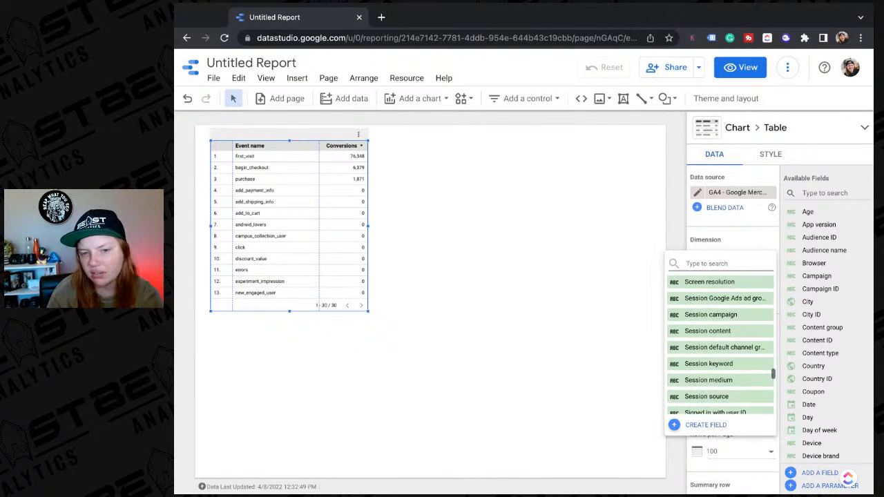
scroll(720, 345, down, 3)
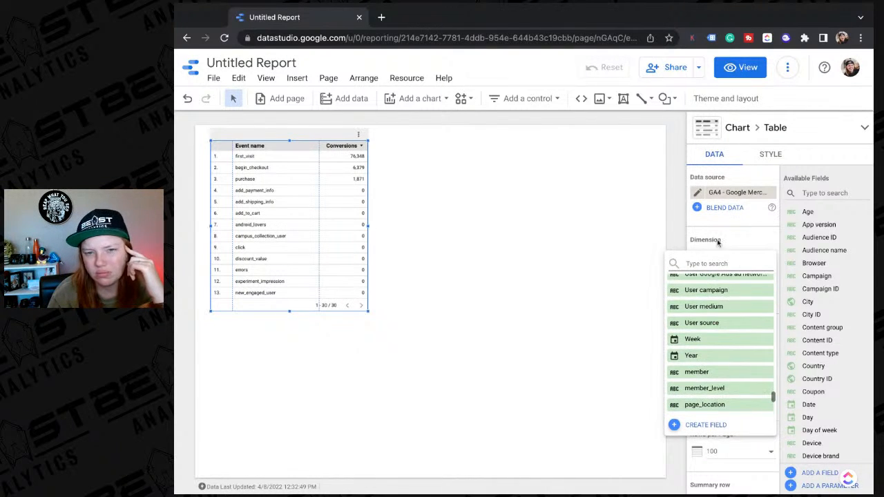
Step: Switch the table's data source to 3 Raw Data View of the Demo Account's UA - Google Merchandise Store property
click(731, 193)
click(730, 193)
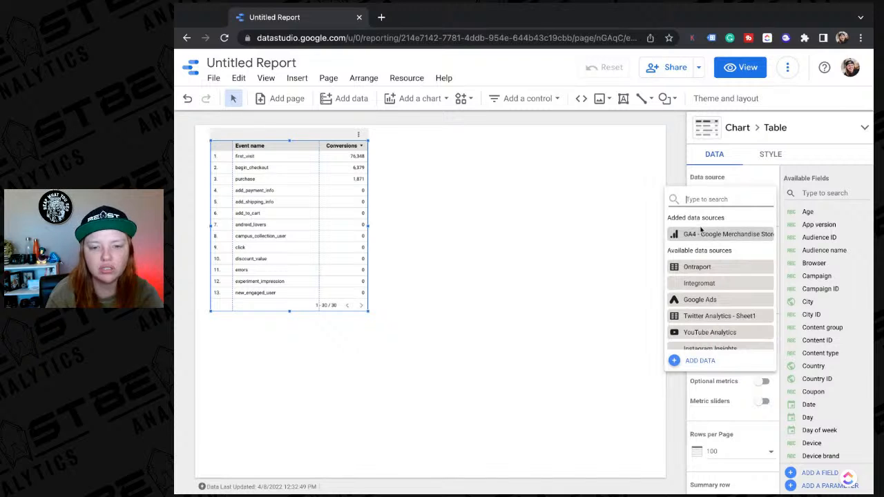
click(694, 361)
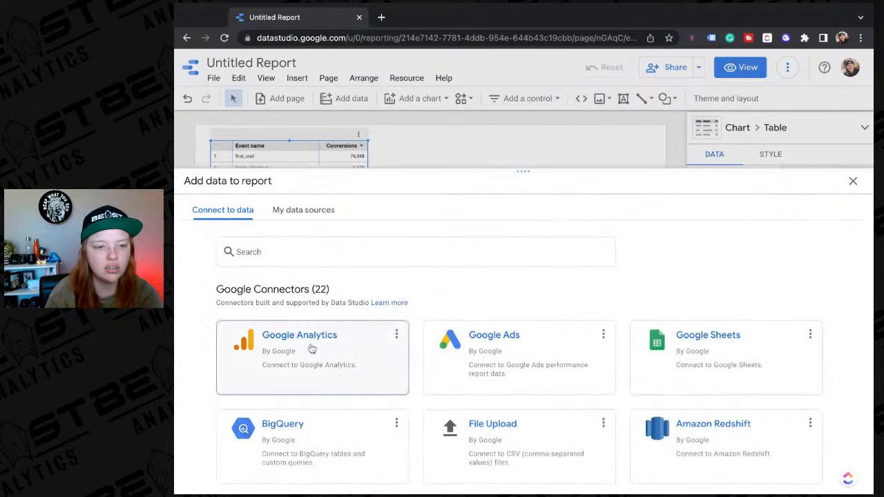
click(307, 345)
click(254, 360)
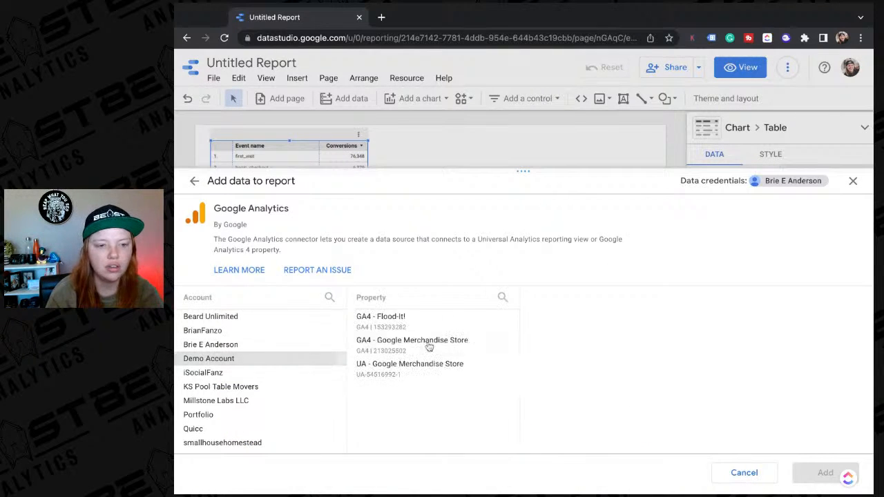
click(432, 369)
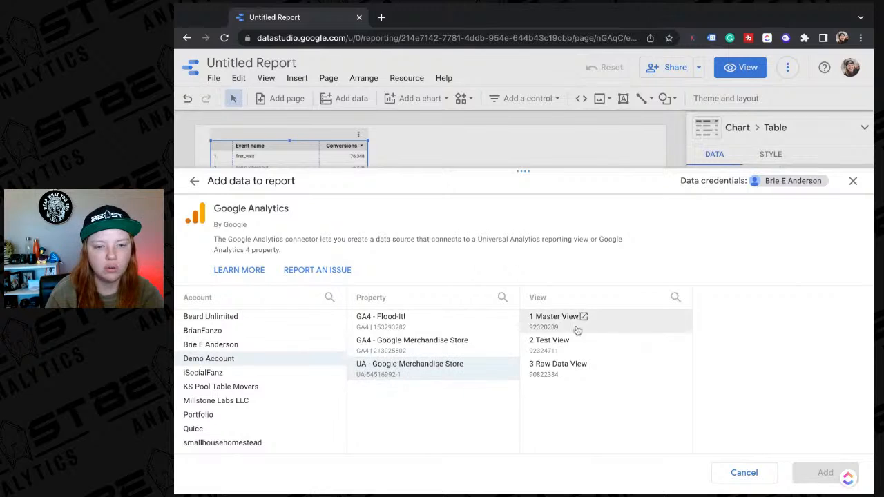
click(636, 365)
click(817, 472)
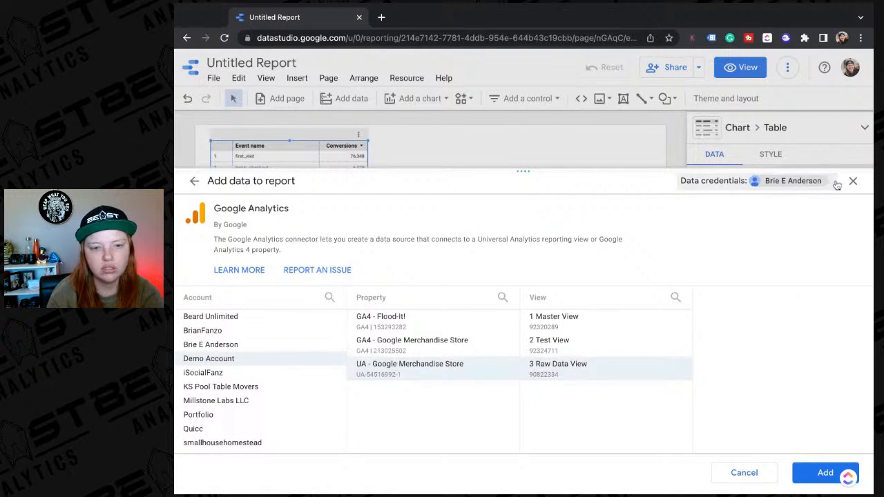
click(802, 473)
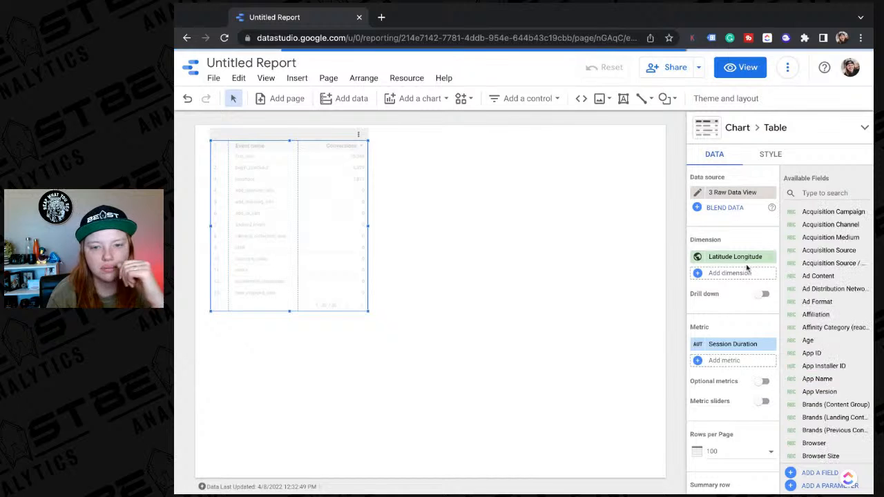
Step: Change the table's dimension from Latitude Longitude to Product in the Ecommerce group
click(733, 257)
scroll(722, 330, down, 5)
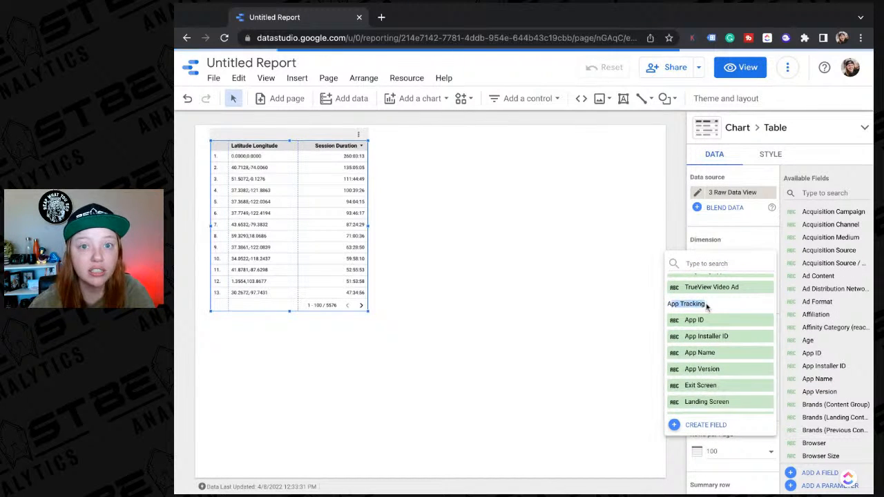
scroll(717, 359, down, 1)
scroll(717, 359, down, 10)
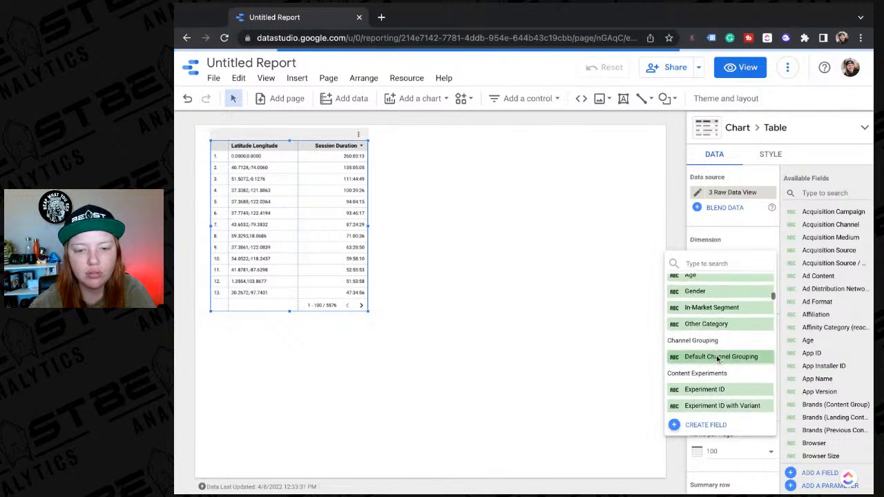
scroll(721, 349, down, 15)
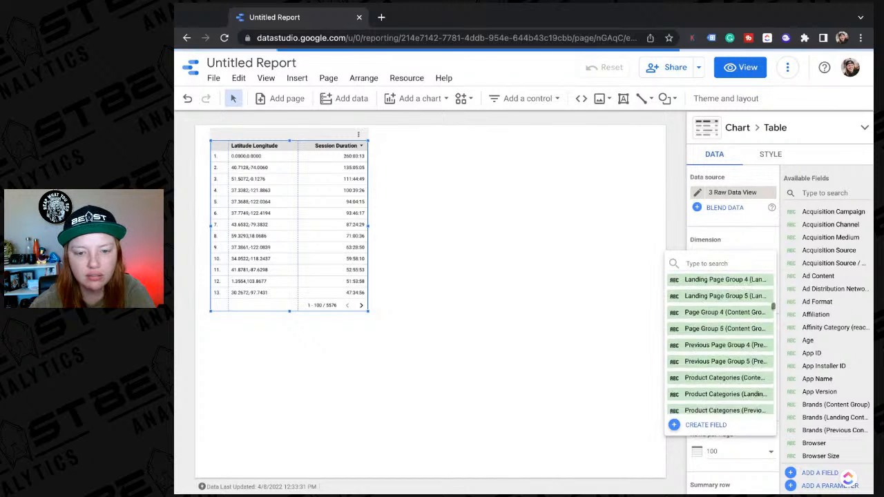
scroll(699, 349, down, 3)
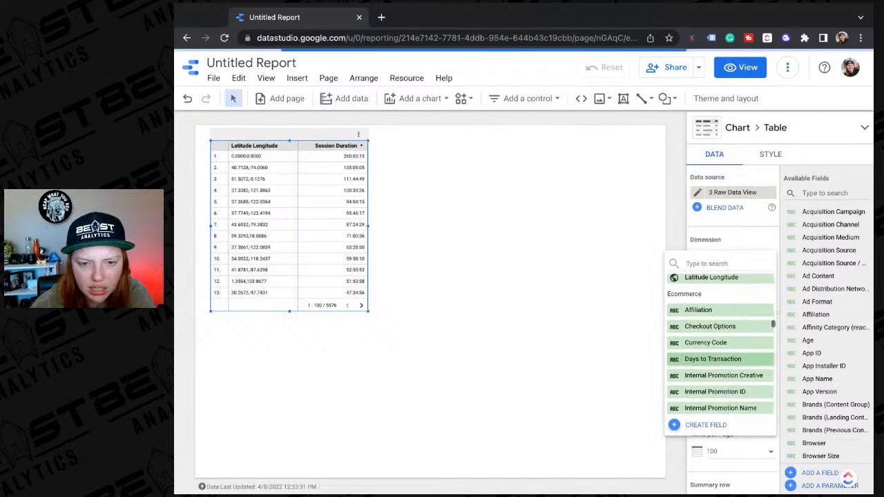
scroll(700, 322, down, 2)
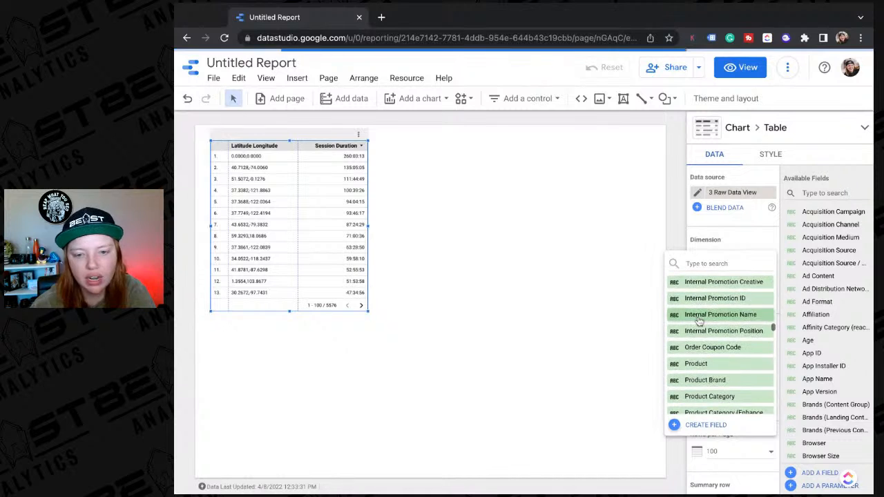
click(696, 363)
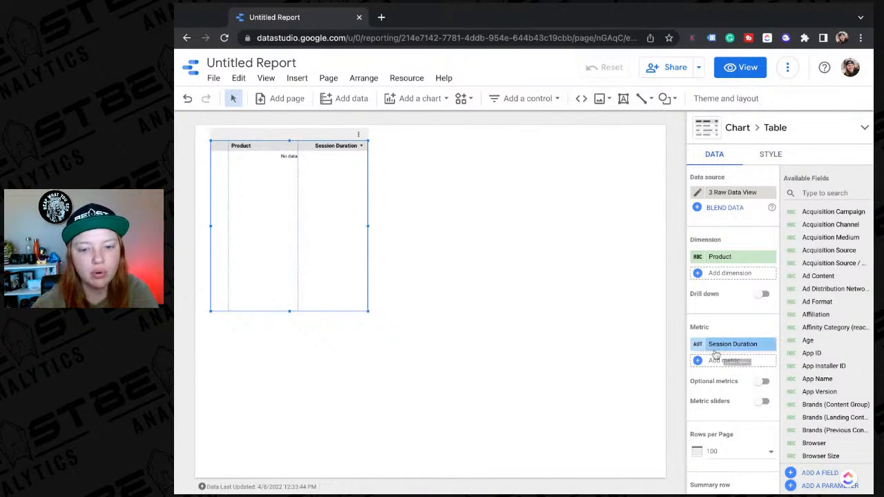
Step: Try Product Checkouts from the Ecommerce group as the table's metric in place of Session Duration
click(749, 345)
scroll(741, 371, down, 10)
scroll(741, 371, up, 1)
scroll(741, 373, down, 8)
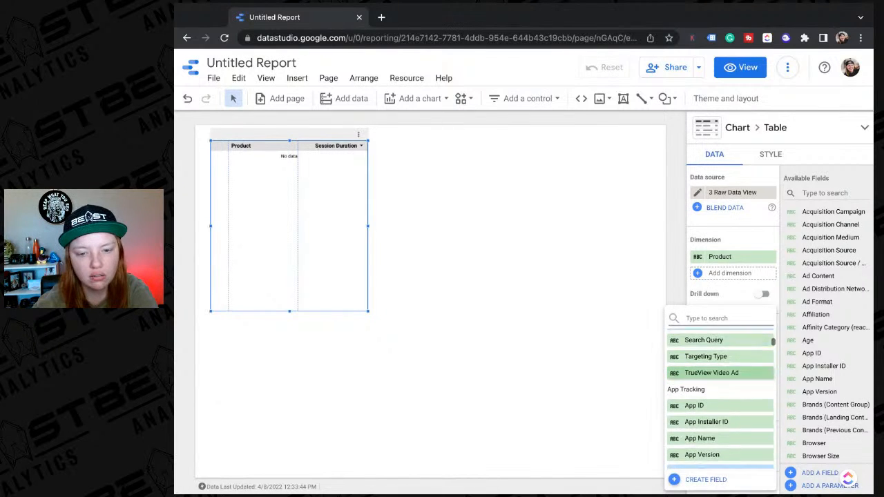
scroll(741, 373, down, 15)
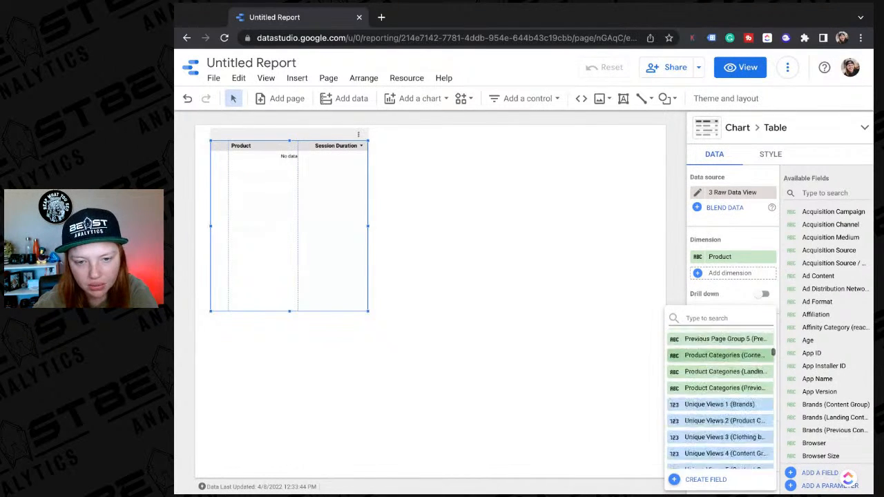
scroll(720, 394, down, 12)
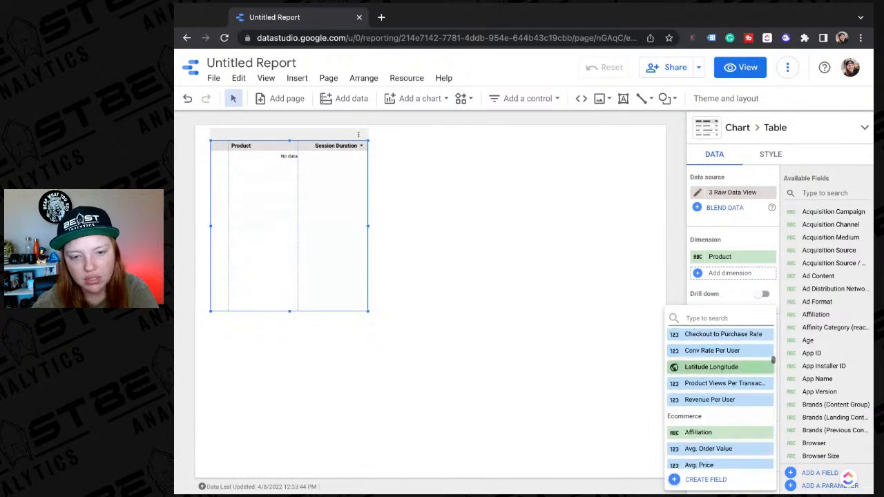
scroll(720, 394, down, 15)
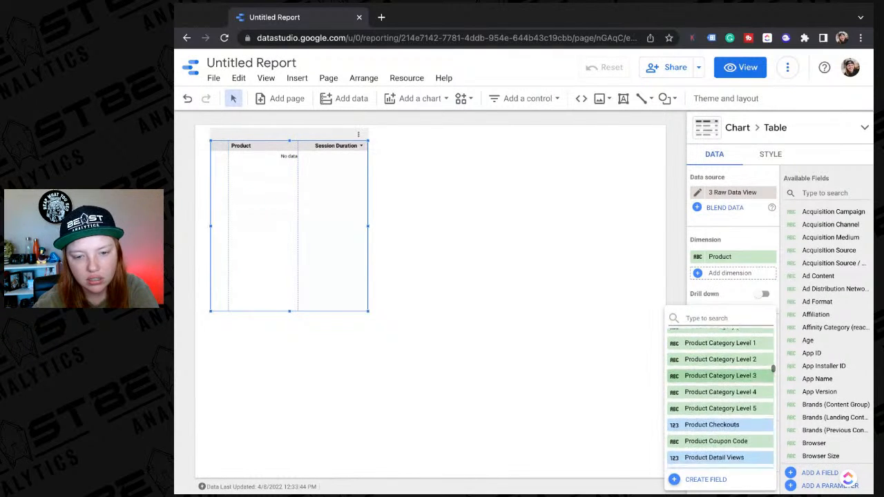
scroll(720, 364, up, 10)
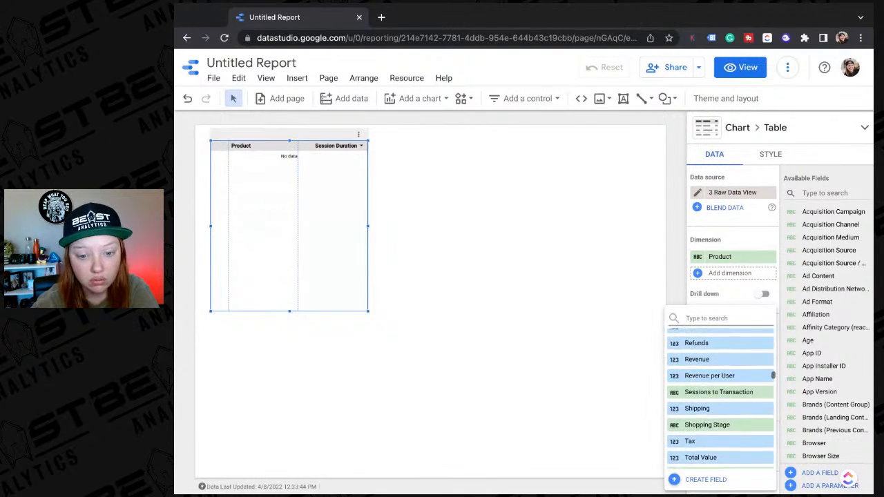
scroll(733, 418, up, 3)
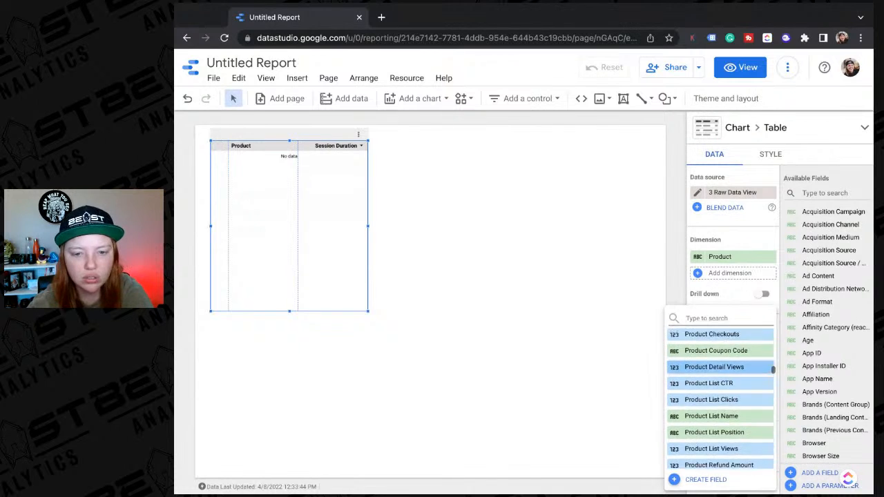
click(732, 412)
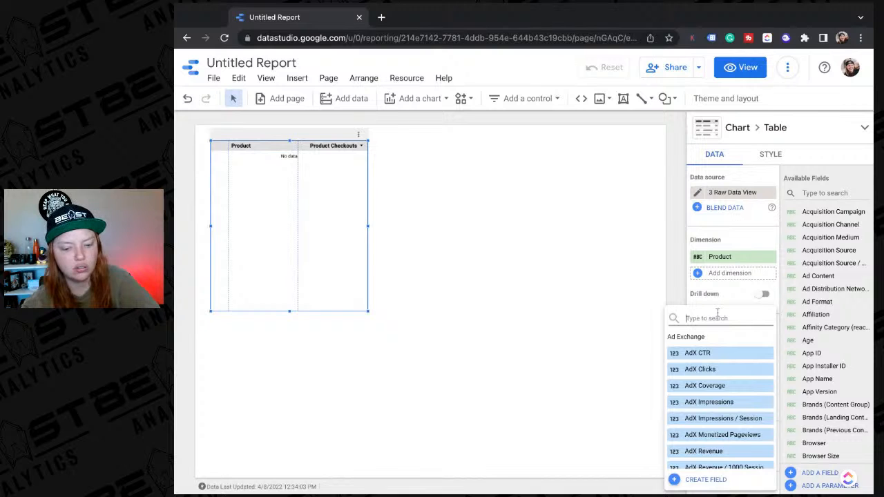
Step: Search the fields for revenue and try Revenue as the table's metric in place of Product Checkouts
scroll(692, 414, down, 2)
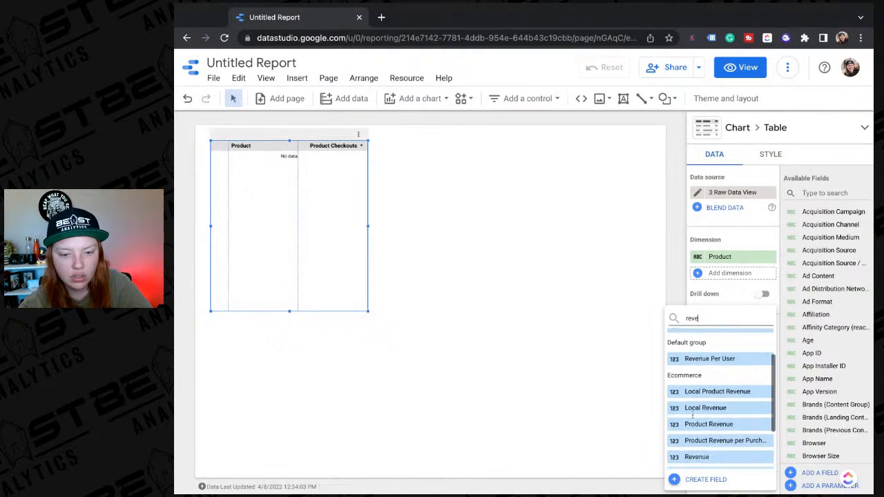
click(692, 452)
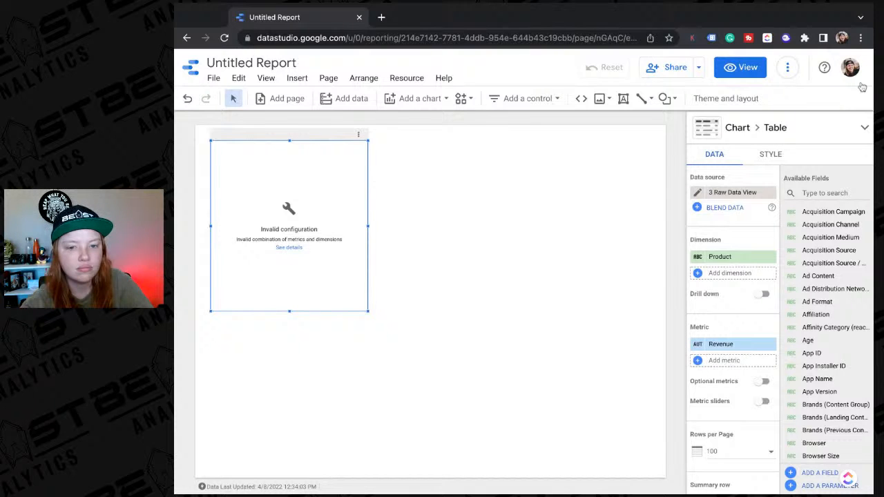
click(340, 348)
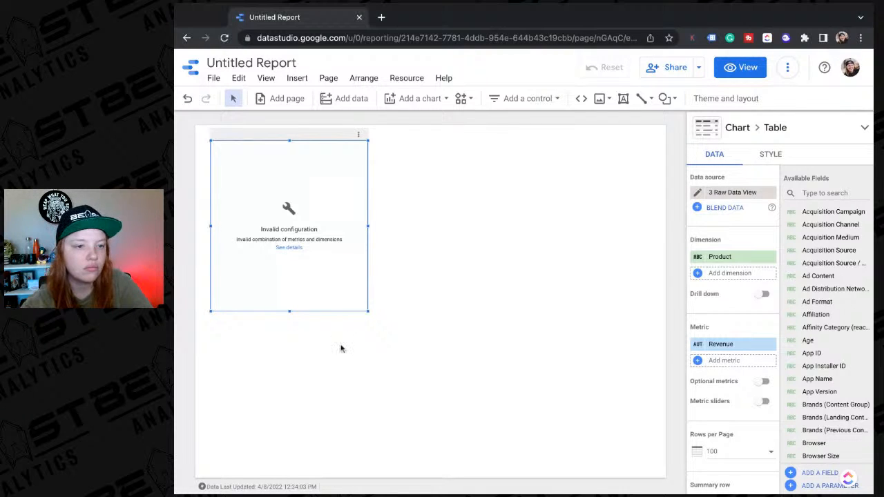
Step: Find the Ecommerce product fields and set Product Revenue as the table's metric in place of Revenue
scroll(718, 311, down, 1)
click(720, 300)
text(prod)
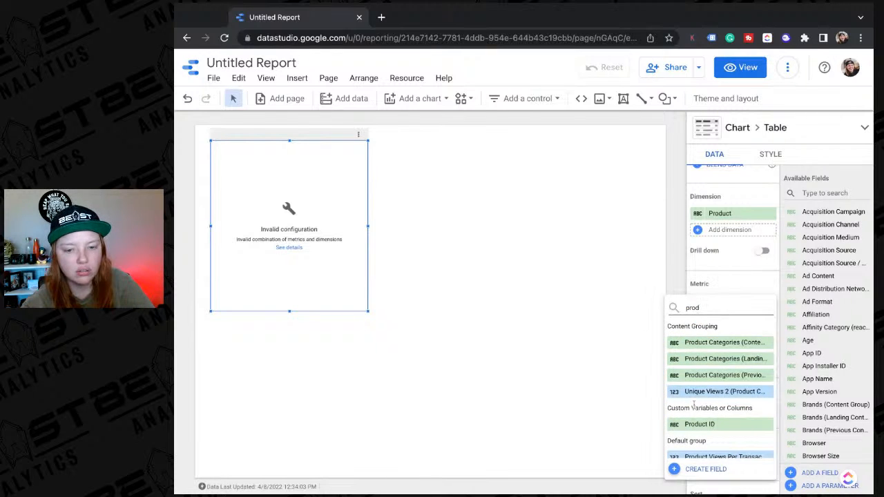
scroll(695, 404, down, 2)
scroll(694, 404, down, 5)
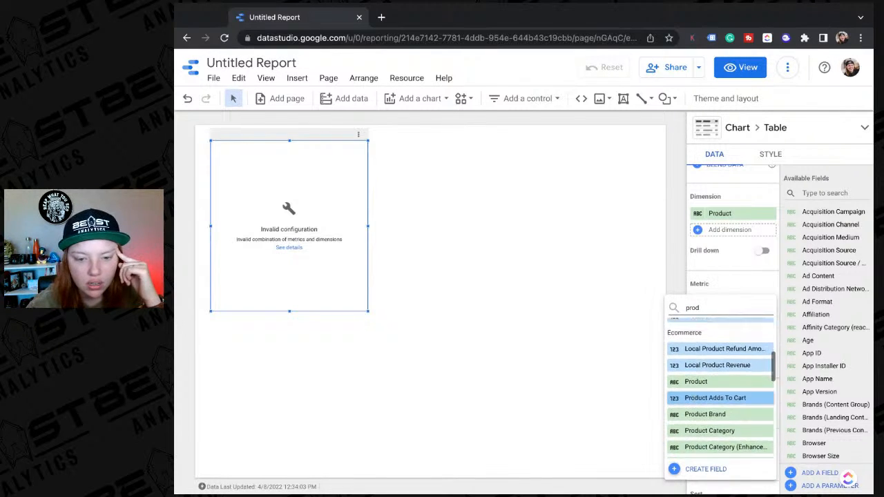
scroll(692, 414, down, 4)
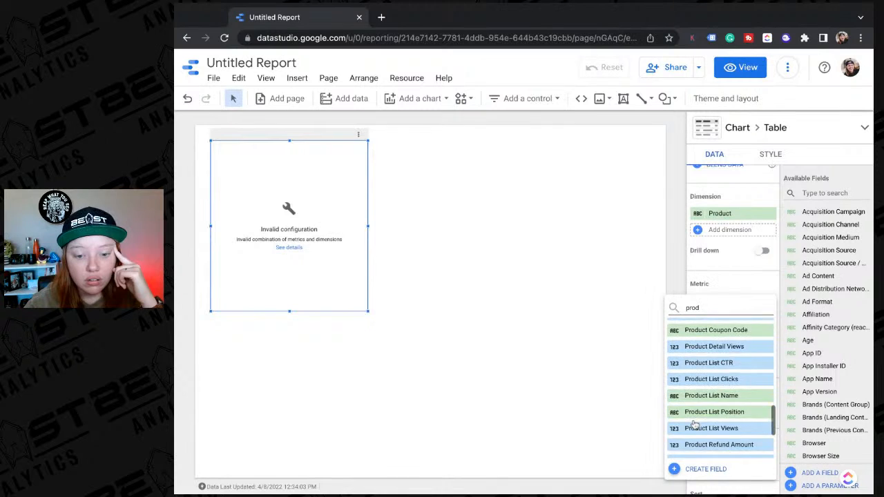
scroll(693, 413, down, 2)
click(695, 412)
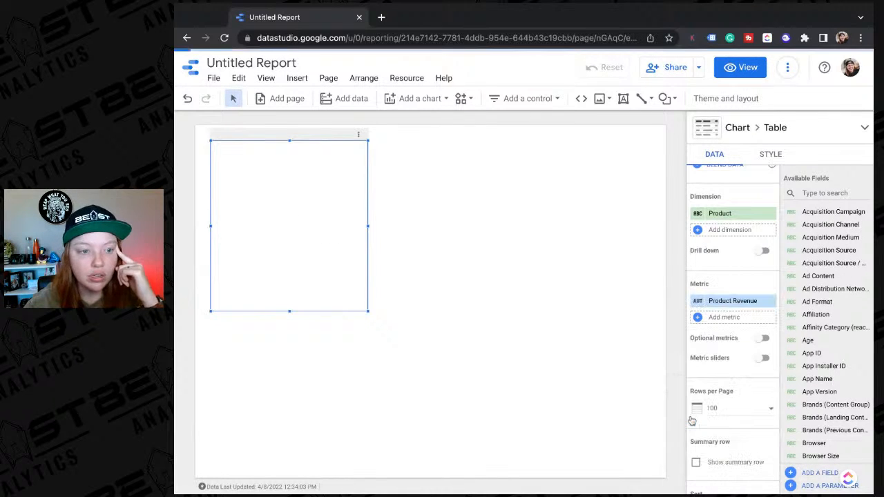
Step: Widen the product table to about two thirds of the page and move it down to the lower half
drag(367, 226, 540, 227)
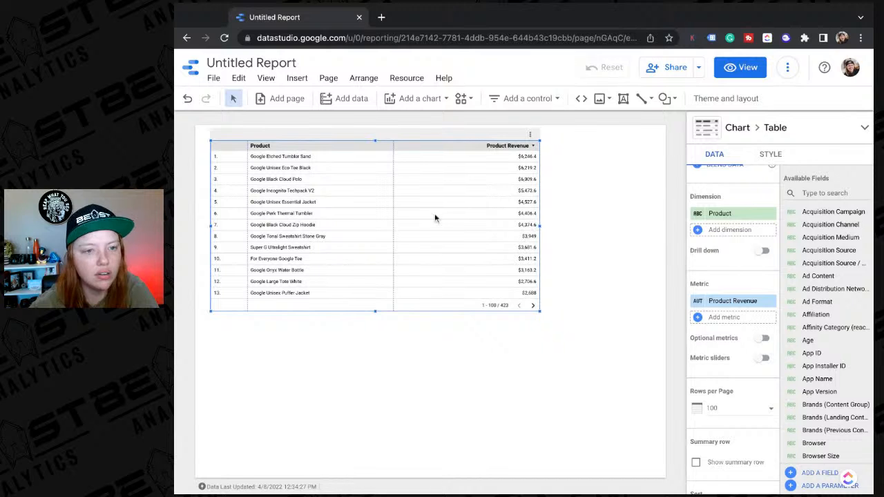
scroll(717, 290, down, 8)
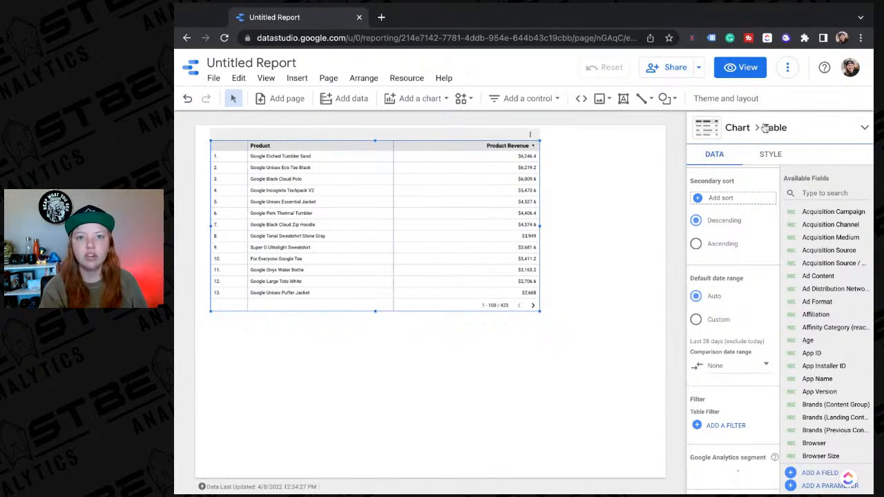
drag(396, 183, 418, 297)
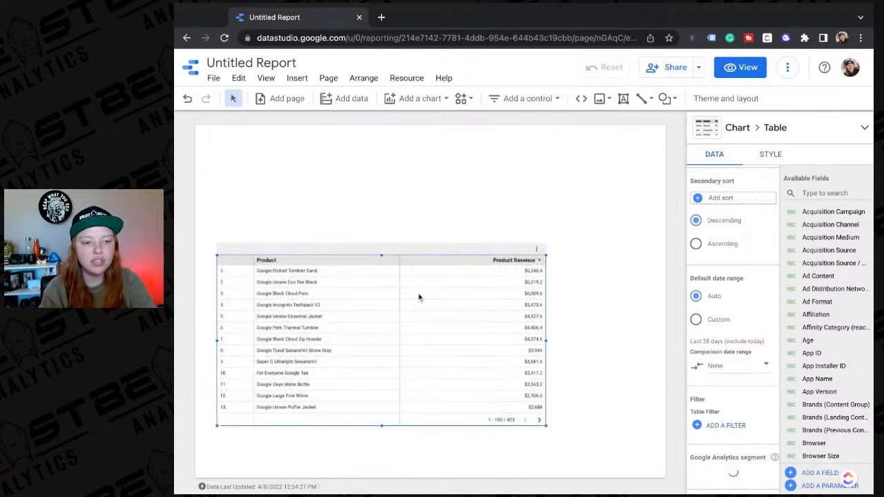
Step: Turn off the row numbers in the product table's body style
click(767, 157)
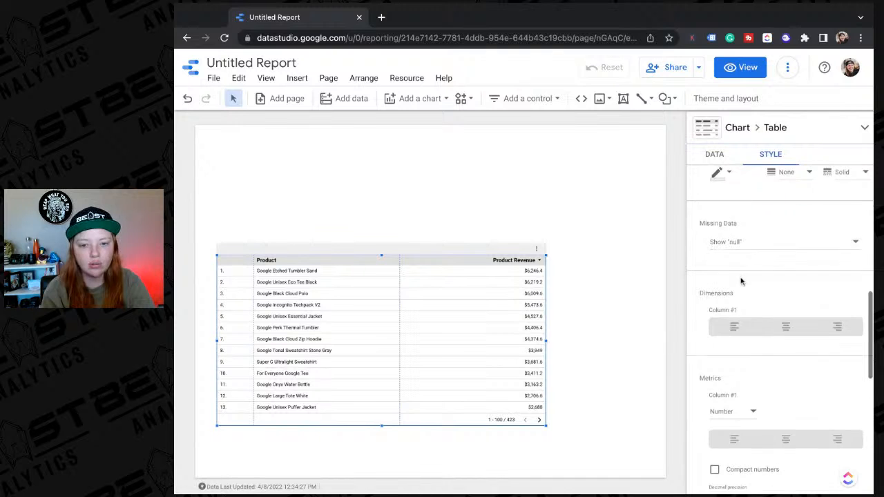
scroll(740, 279, down, 3)
scroll(741, 281, down, 2)
scroll(741, 278, up, 10)
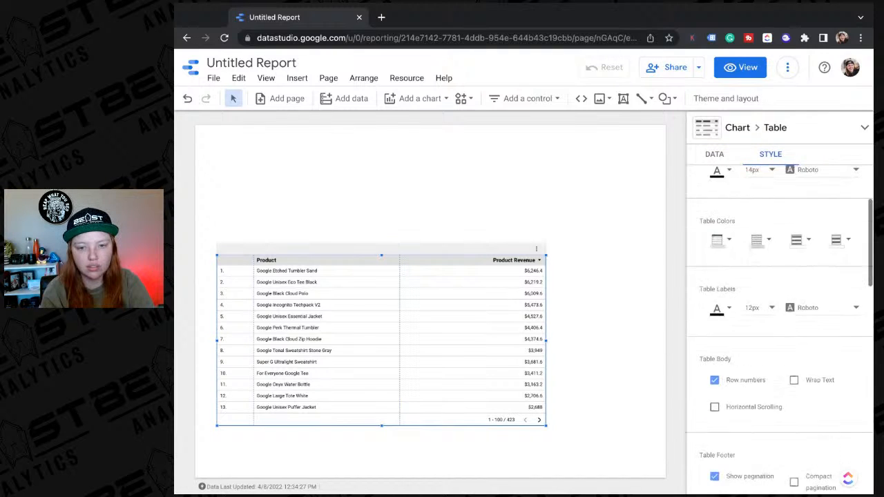
scroll(719, 266, down, 3)
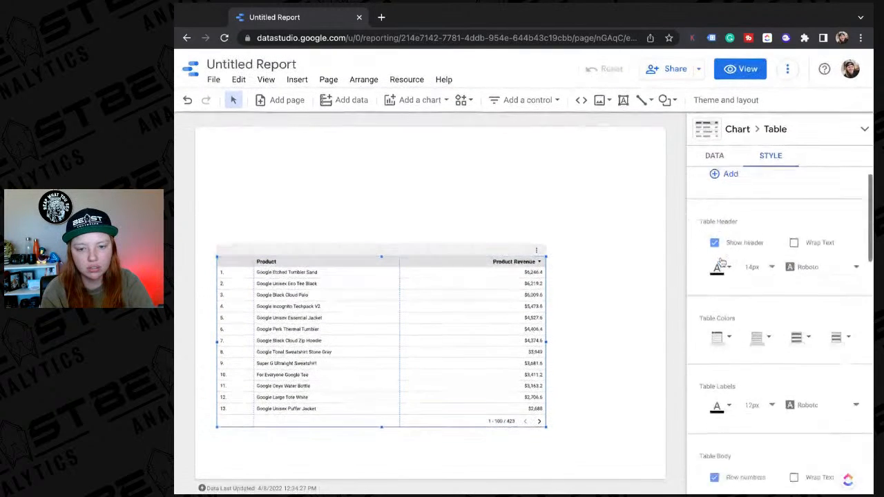
scroll(720, 261, down, 1)
click(714, 346)
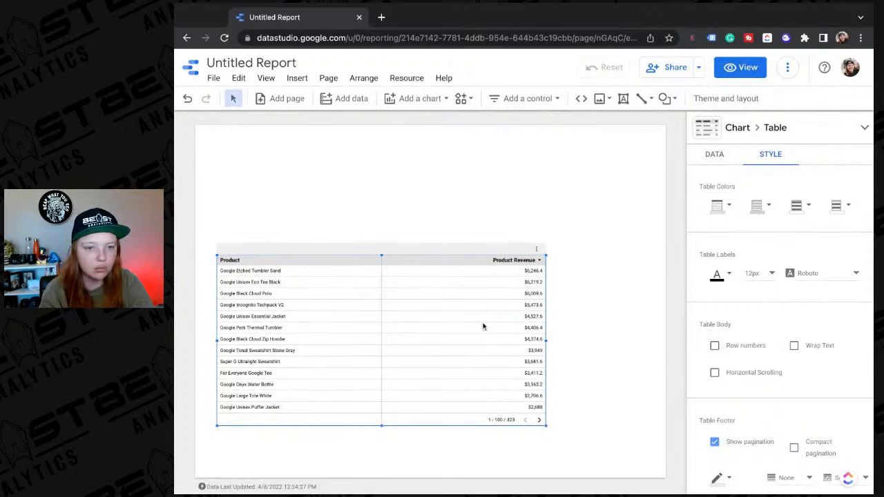
Step: Narrow the product table to under half the page width and place it in the page's lower-left corner
drag(545, 340, 402, 341)
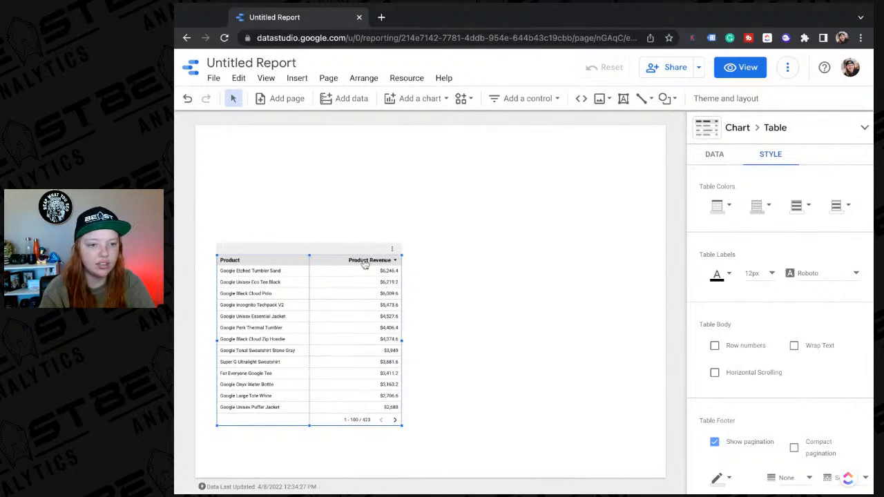
click(523, 235)
click(315, 265)
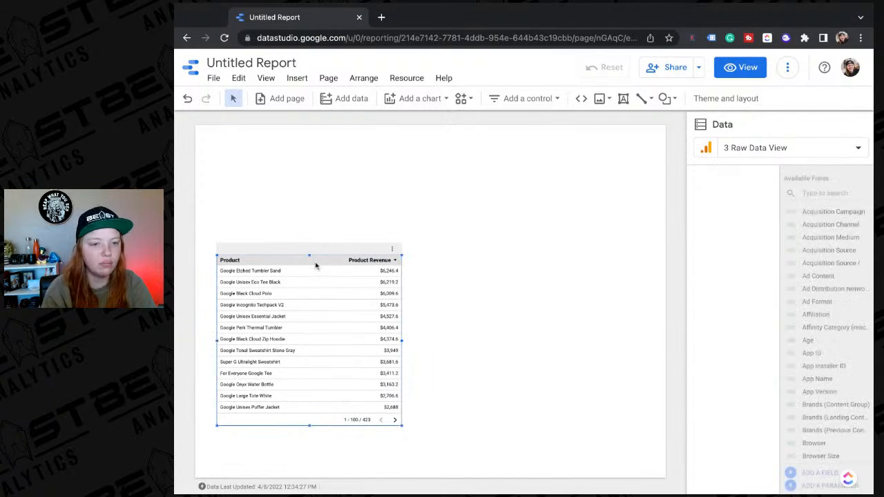
drag(315, 249, 319, 250)
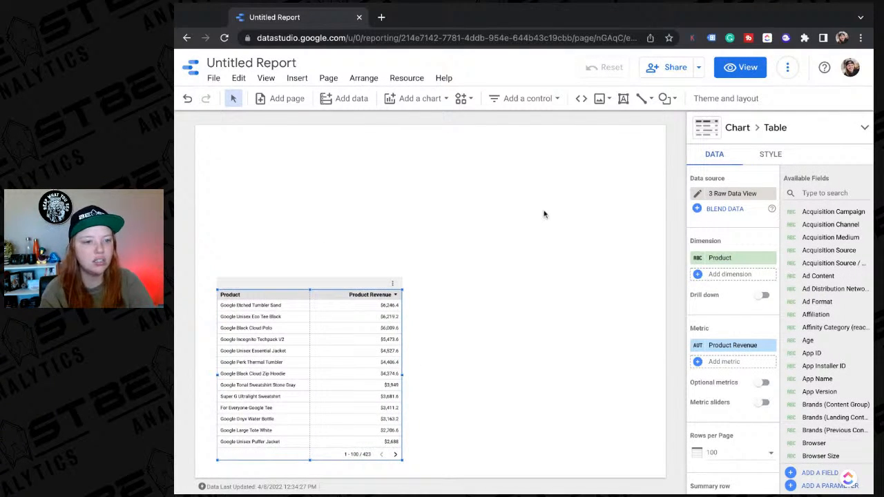
drag(347, 296, 335, 295)
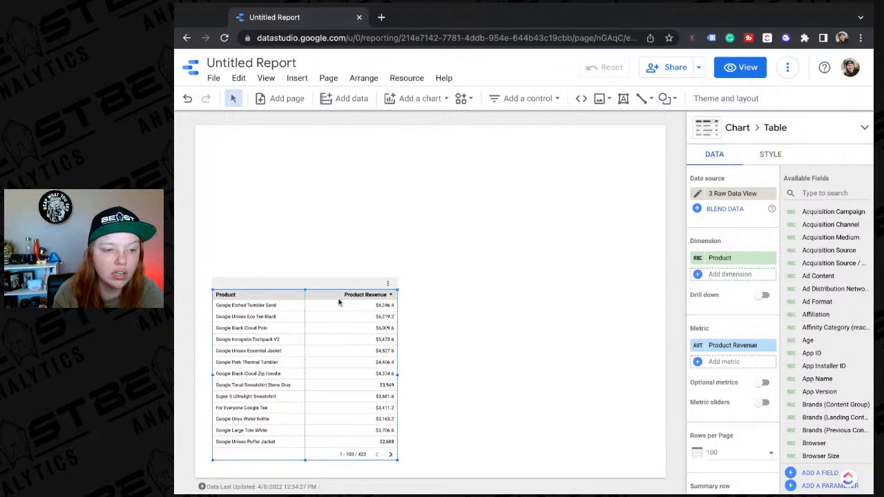
Step: Look over the table's product rows, and try adding Transactions as a second metric
scroll(286, 419, down, 10)
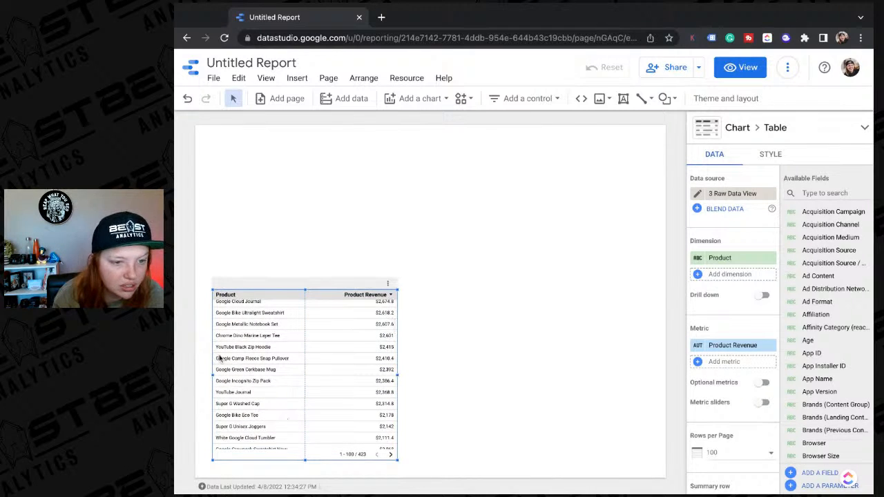
scroll(266, 408, up, 8)
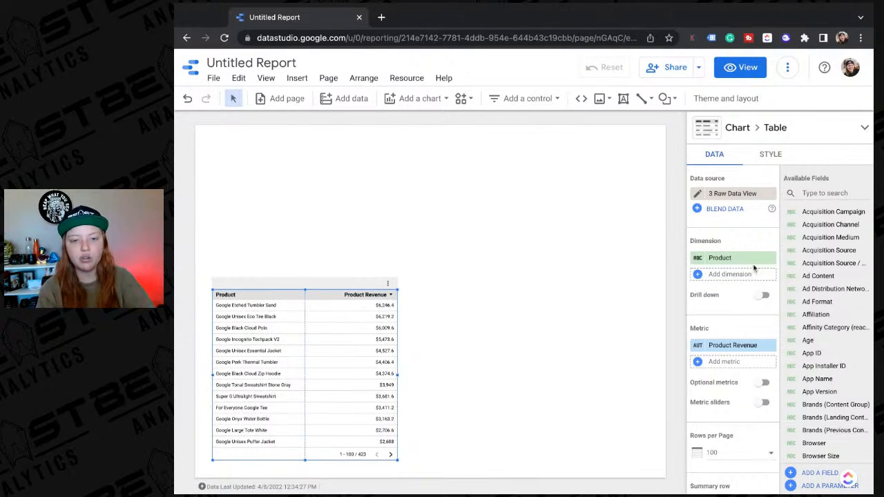
click(723, 362)
text(trans)
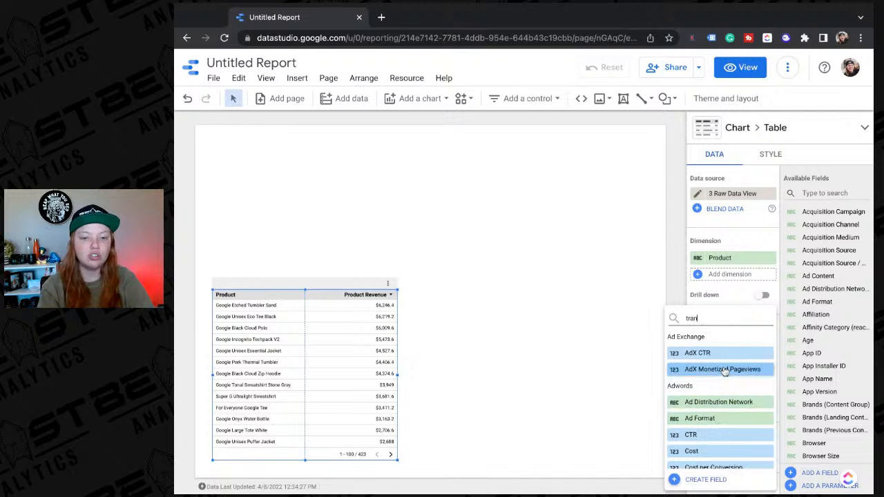
scroll(720, 384, down, 1)
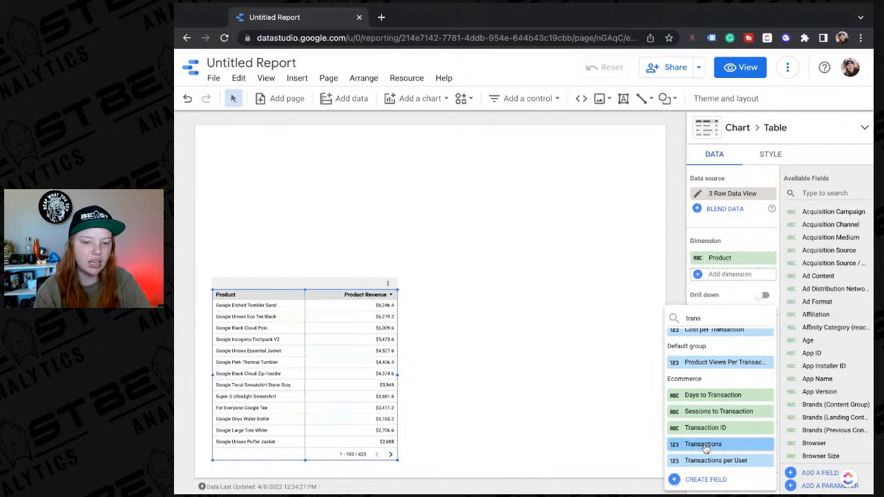
click(706, 446)
Step: Search the fields for purchases and replace the Transactions metric with Unique Purchases
click(747, 362)
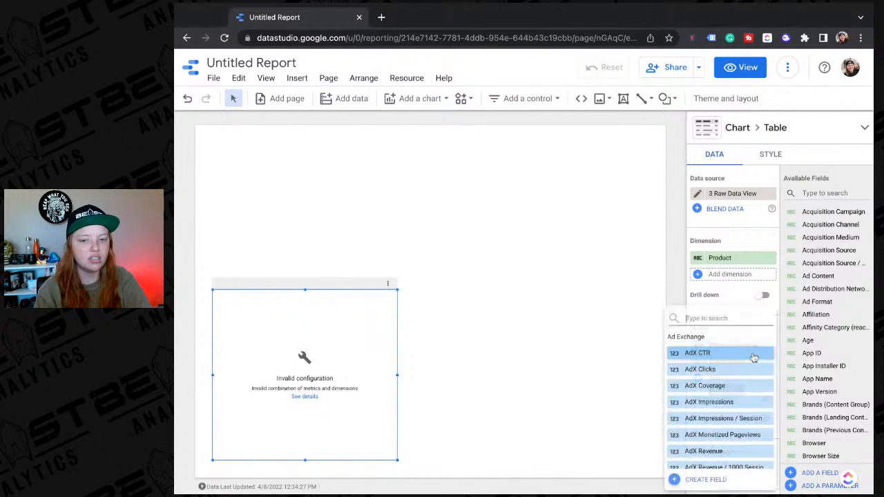
text(pur)
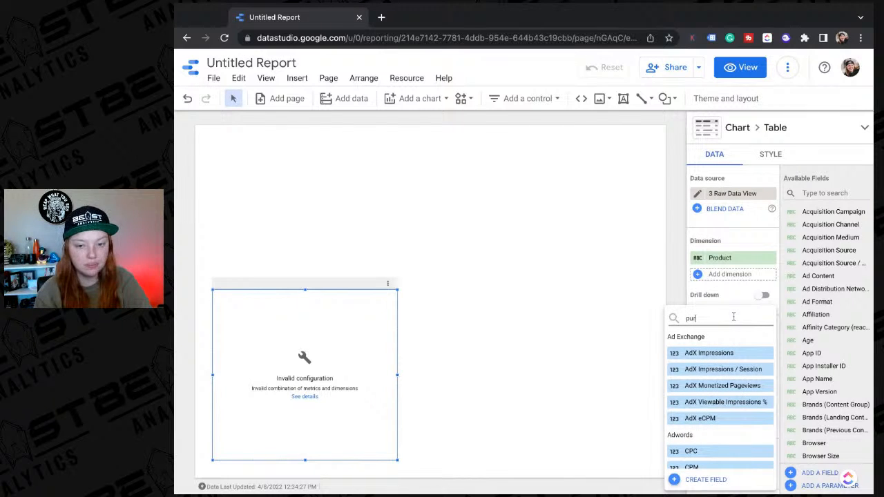
click(718, 353)
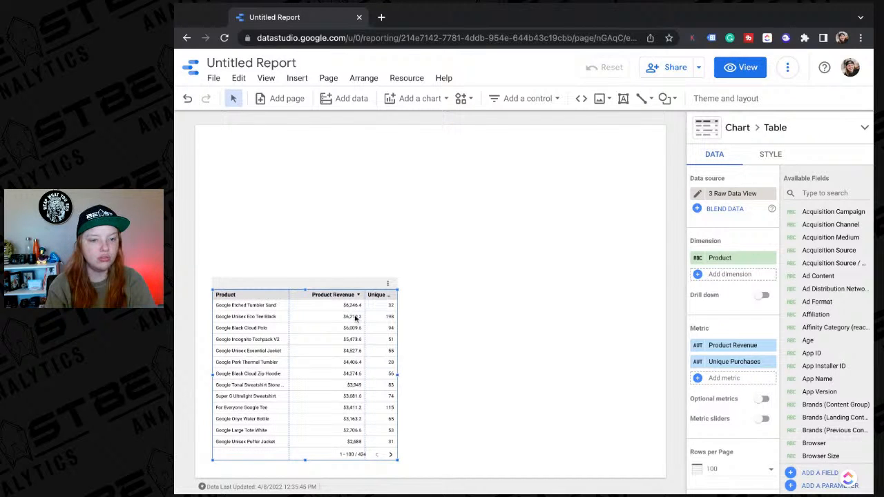
Step: Sort the product table by Unique Purchases and widen it slightly for the extra column
click(387, 296)
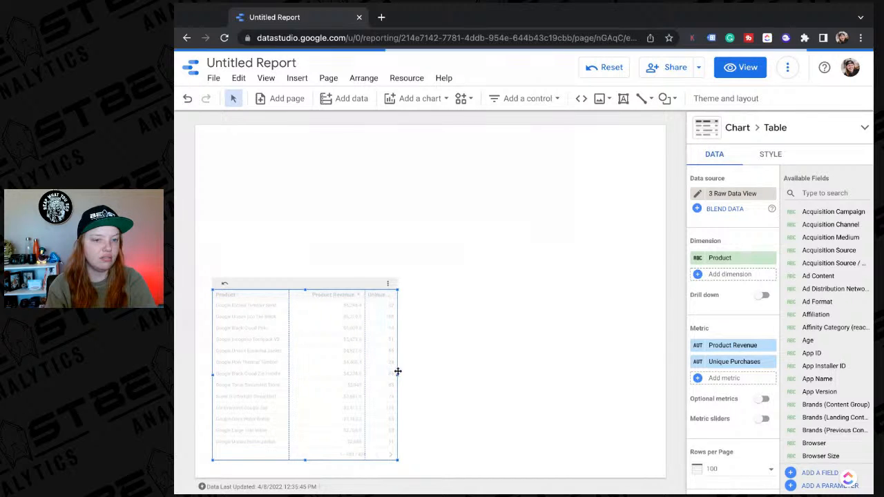
drag(399, 375, 431, 375)
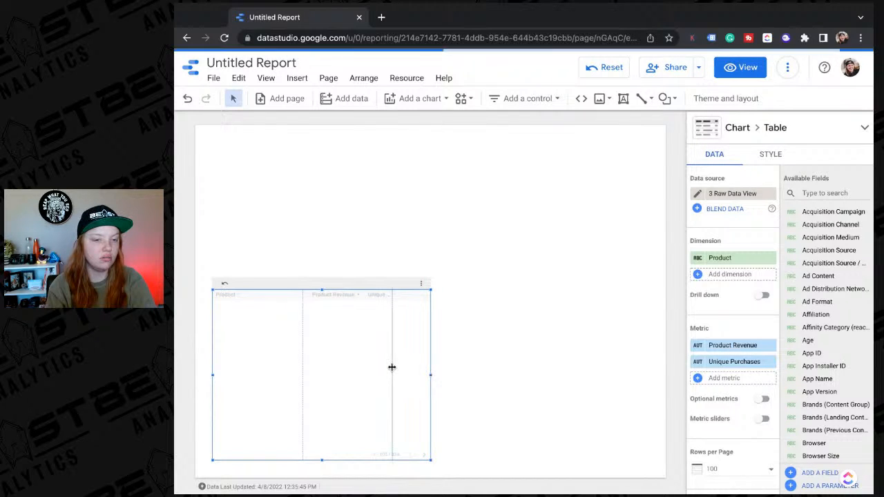
click(503, 302)
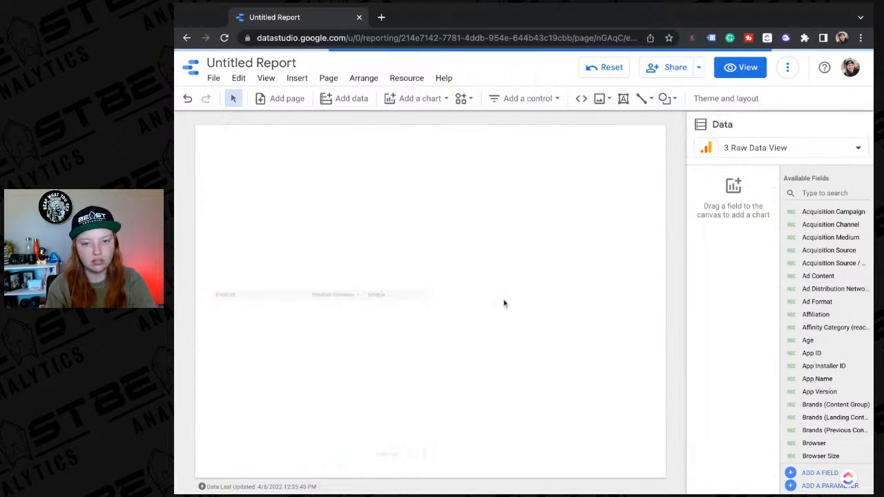
Step: Adjust the product table's column widths, narrowing Product Revenue so the full Unique Purchases header fits
click(348, 368)
click(773, 154)
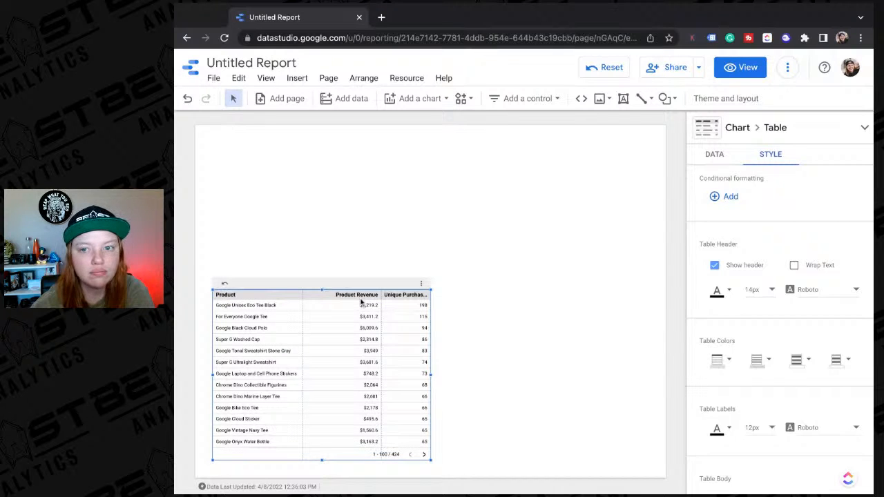
key(Escape)
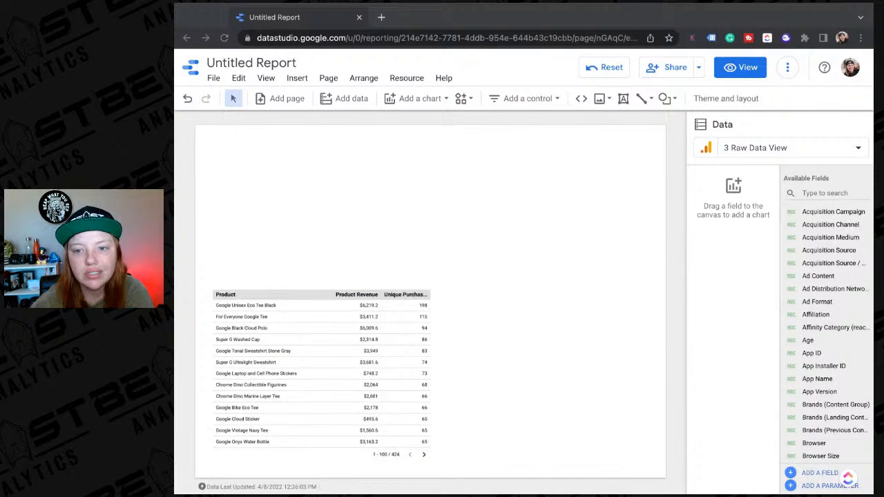
click(300, 199)
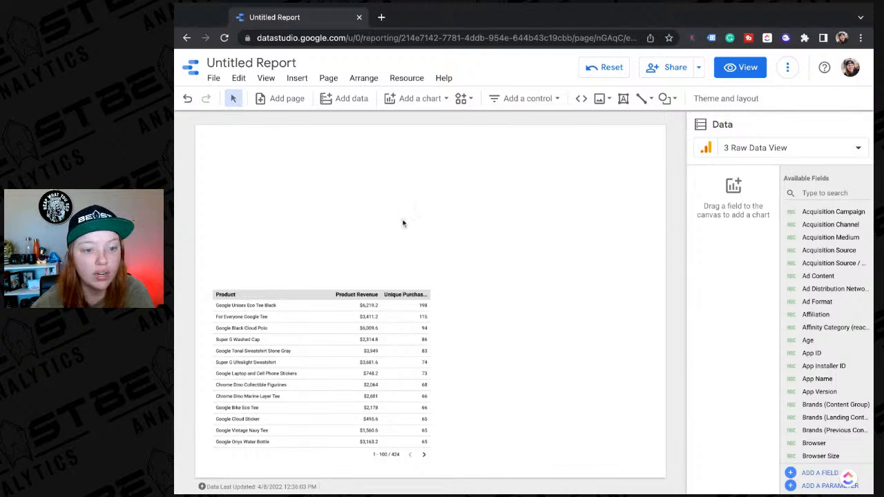
click(329, 291)
drag(381, 295, 370, 294)
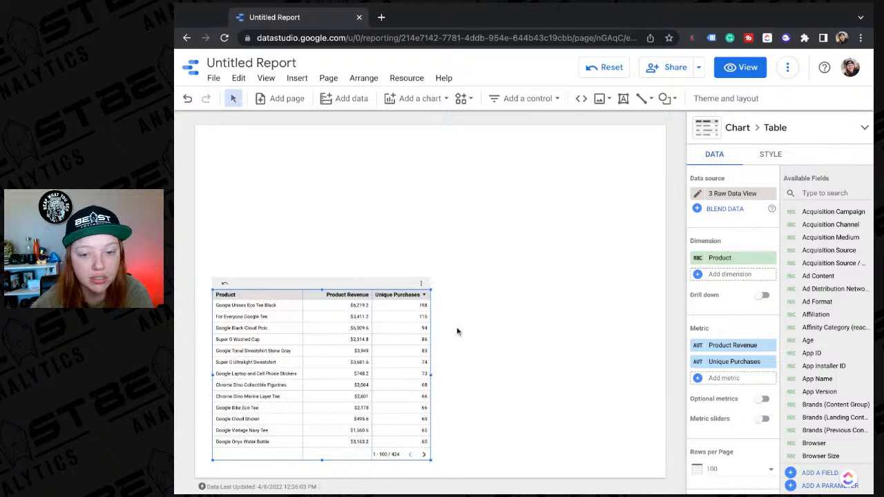
Step: Look through the product table's style options, from header and colours to footer and metric column formatting
click(771, 155)
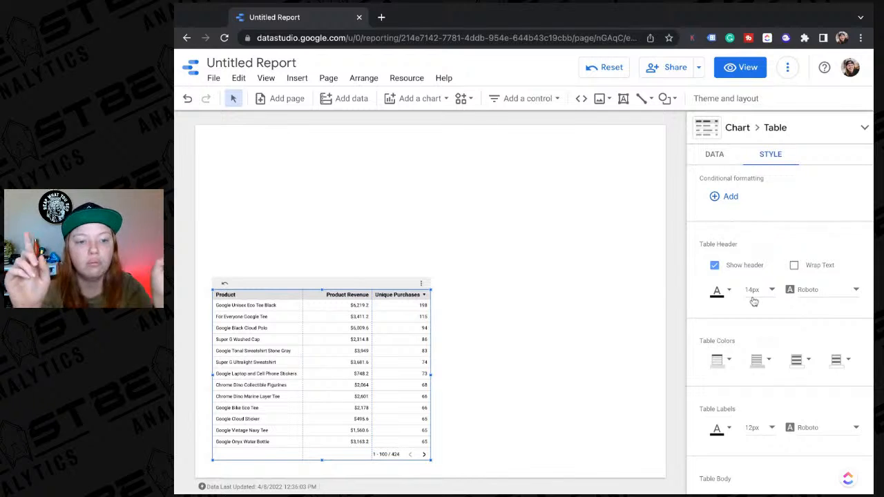
scroll(754, 302, down, 1)
scroll(779, 332, up, 1)
scroll(779, 332, down, 2)
scroll(779, 332, down, 4)
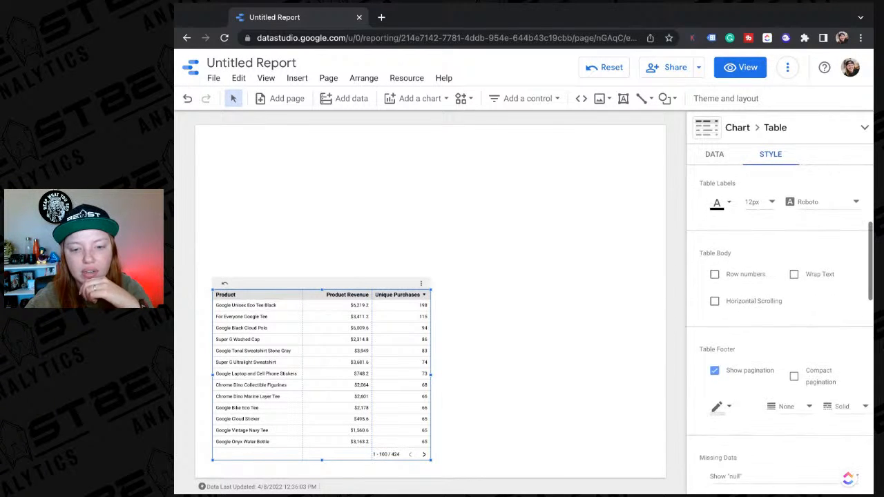
scroll(780, 330, down, 6)
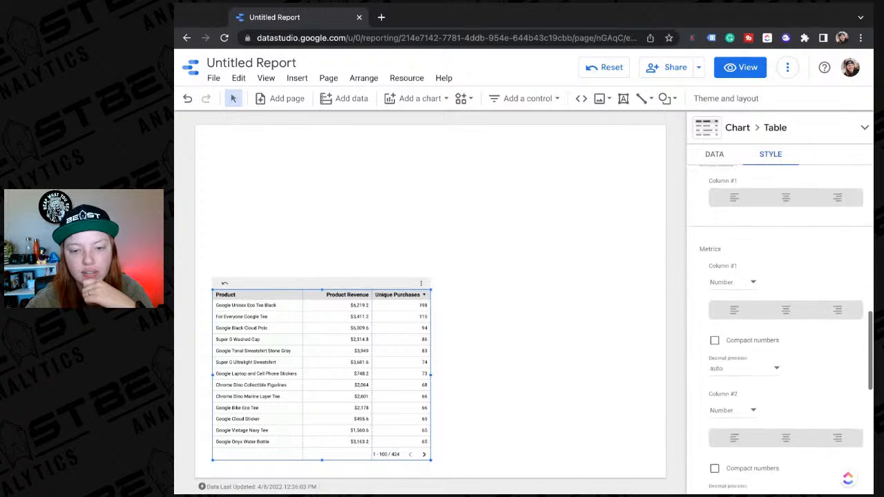
scroll(779, 331, up, 10)
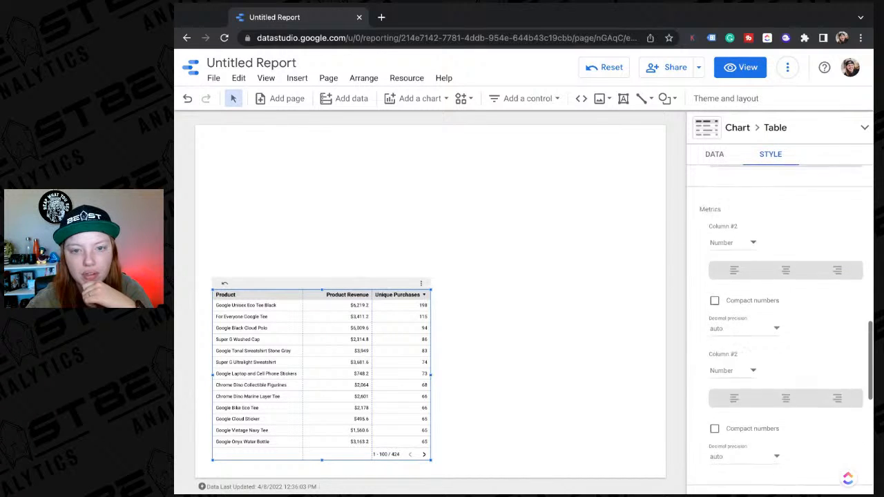
Step: Change the product table to a table with heatmap and widen it slightly
click(815, 129)
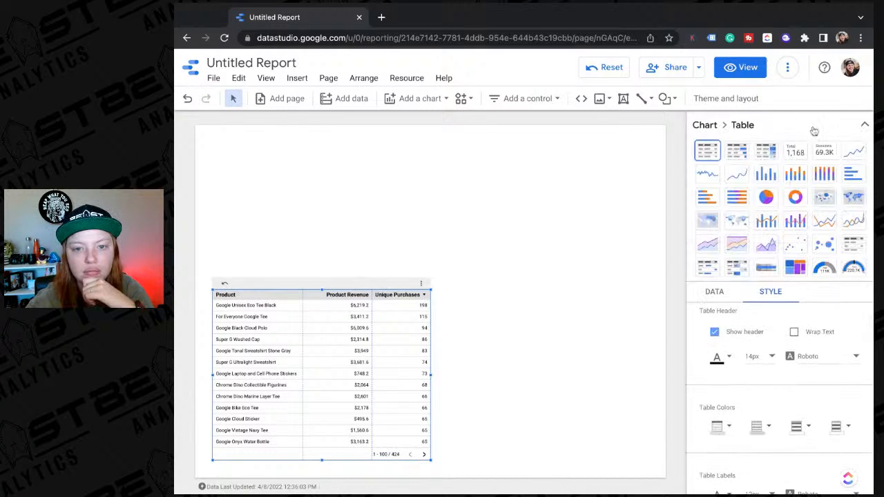
click(766, 158)
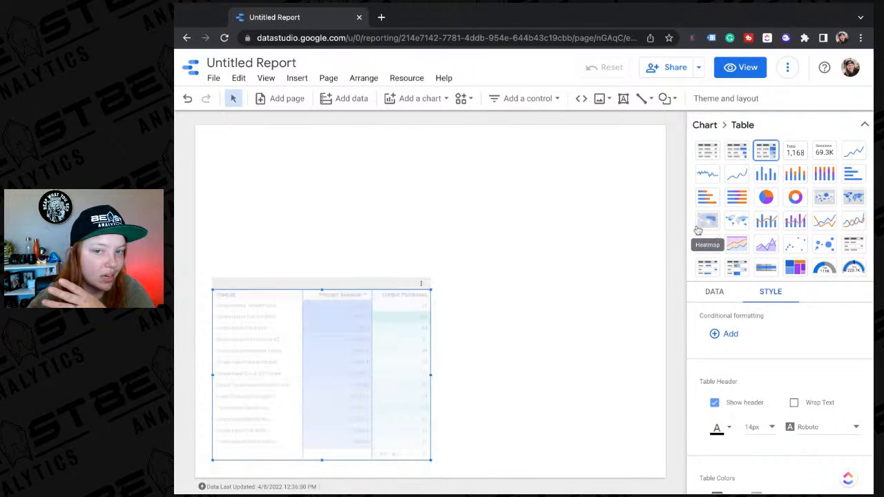
drag(431, 374, 435, 375)
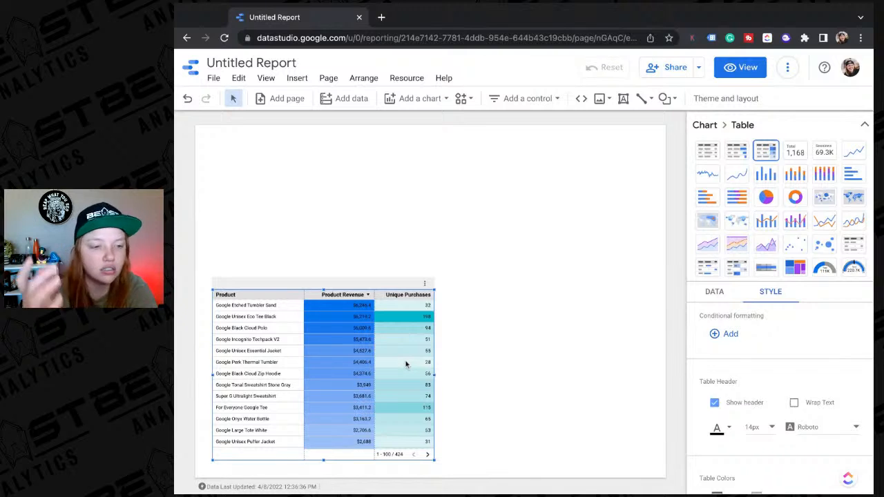
click(454, 253)
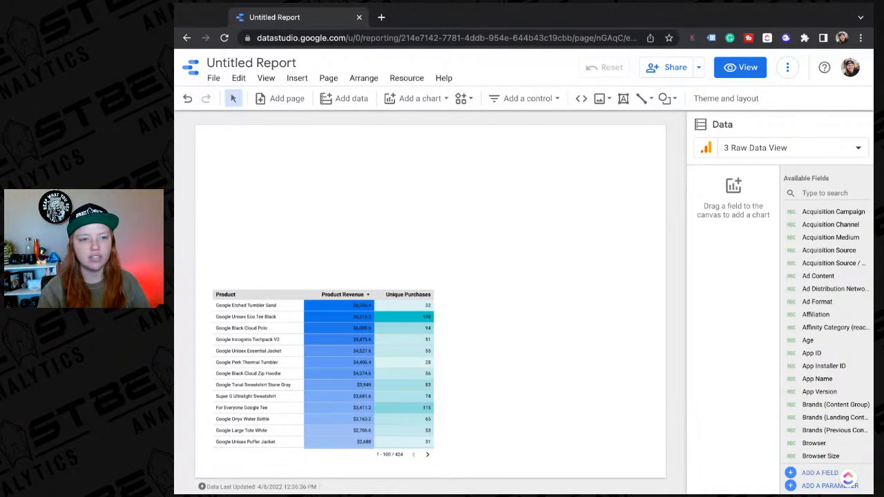
Step: Add a standard Product Revenue scorecard near the page's upper-left corner, aligned with the product table's left edge
click(420, 100)
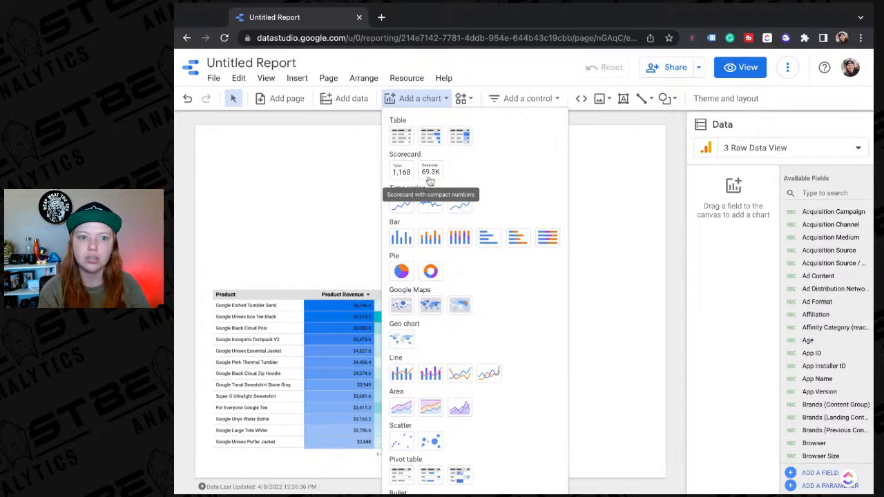
click(400, 171)
click(207, 155)
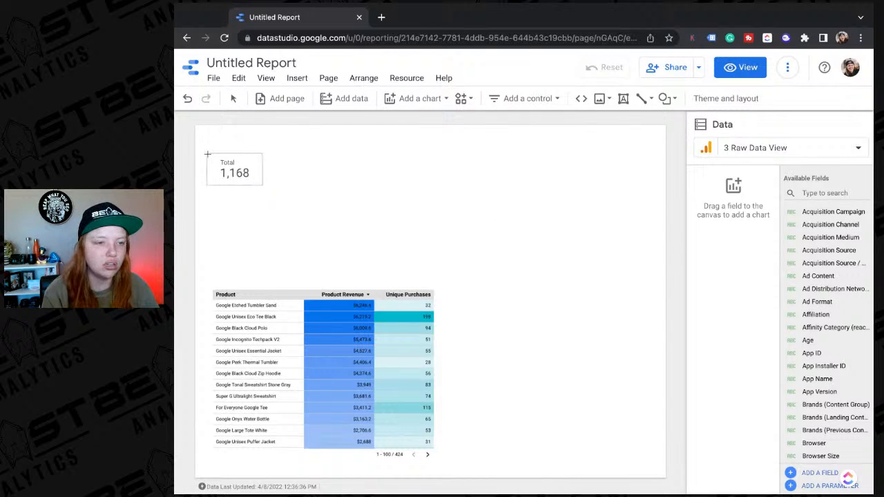
drag(207, 155, 276, 201)
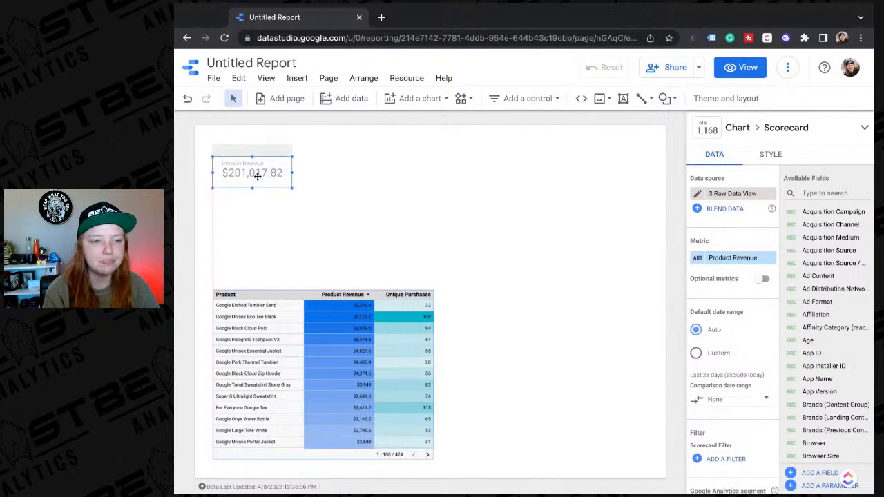
click(360, 204)
click(254, 169)
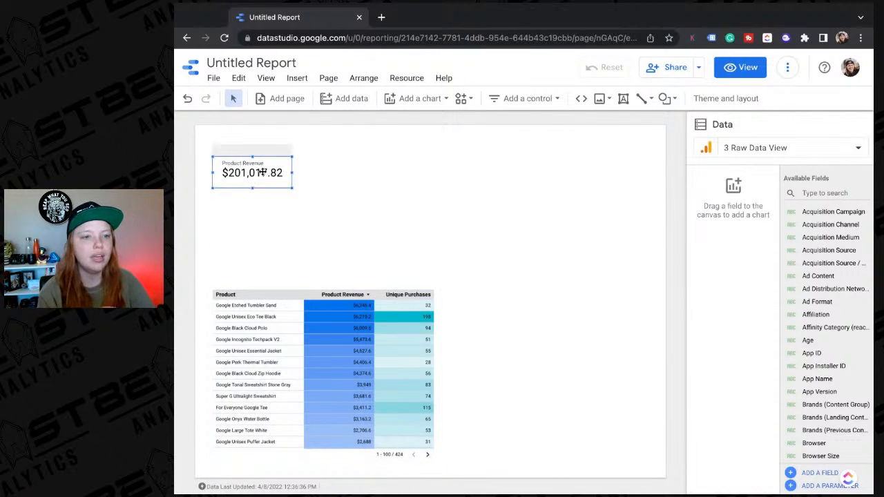
click(424, 158)
Step: Draw a full-page-width rectangle around the scorecard, sent to the back and filled with amber
click(665, 98)
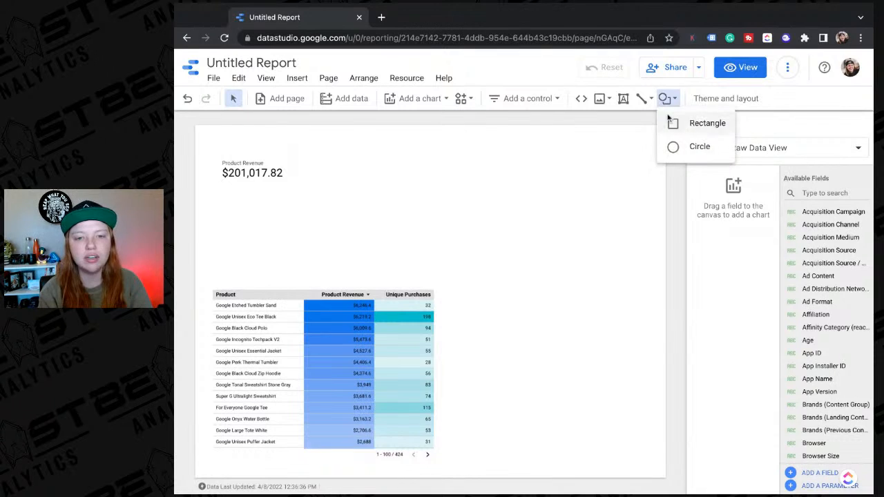
click(707, 123)
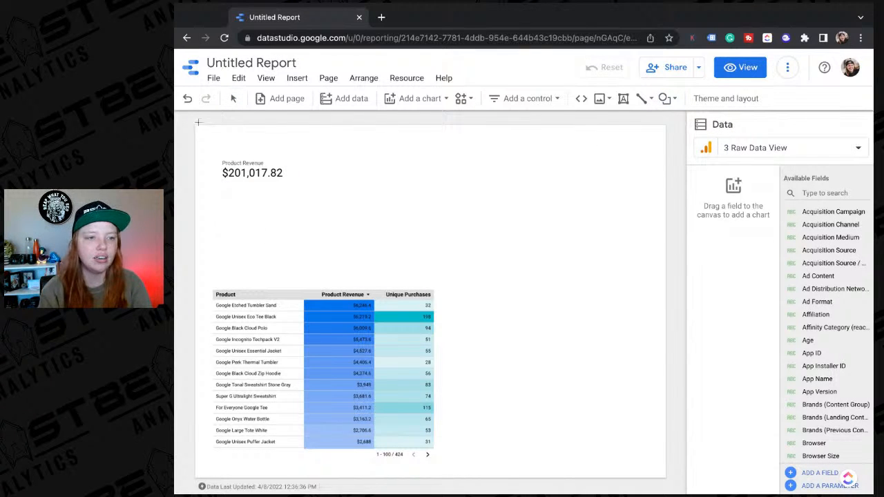
mouse_move(195, 149)
mouse_down()
mouse_move(313, 152)
mouse_move(679, 217)
mouse_move(666, 205)
mouse_up()
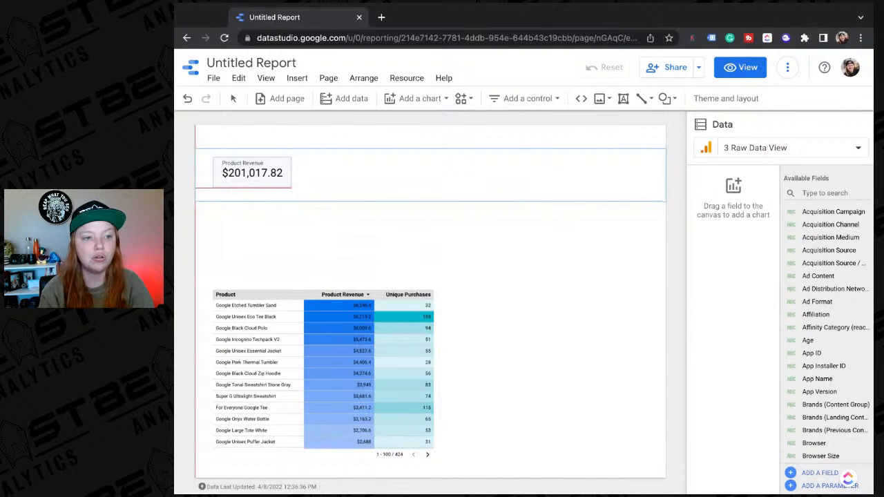
right_click(574, 179)
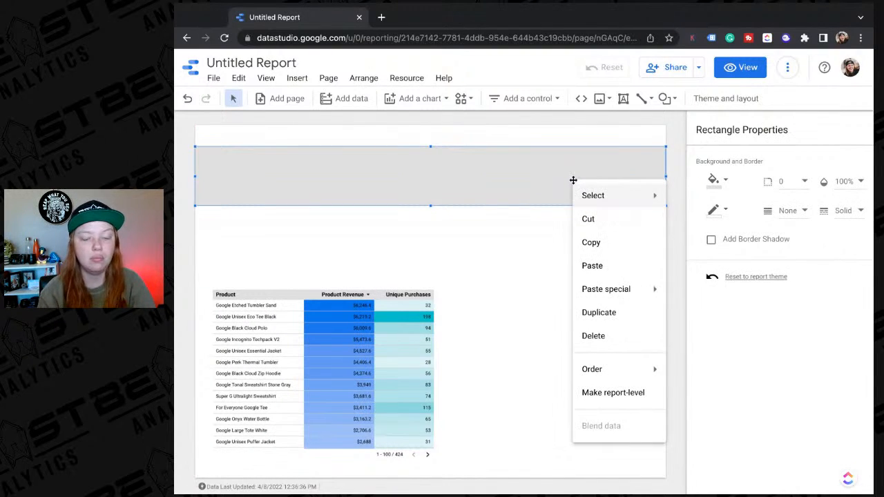
mouse_move(646, 369)
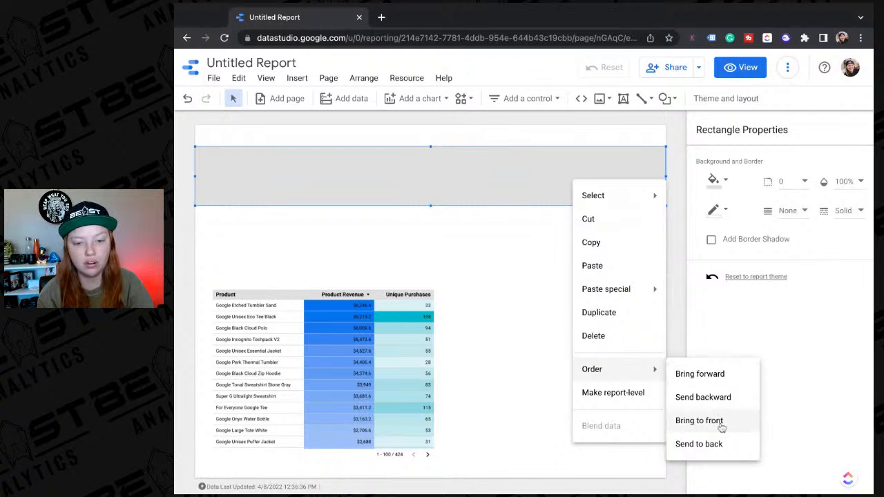
click(718, 444)
click(714, 181)
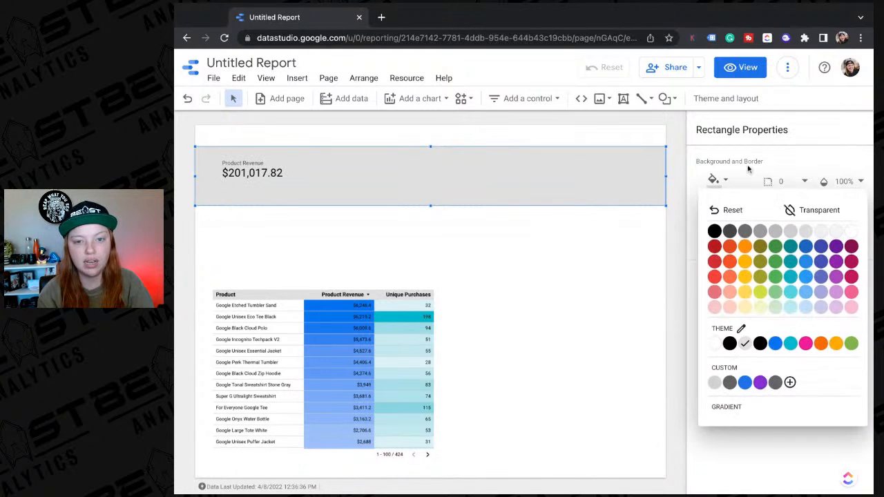
click(745, 262)
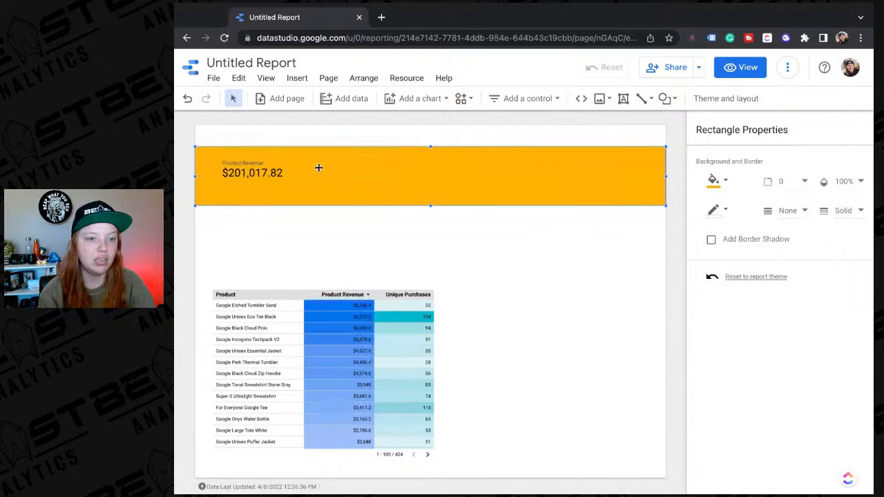
Step: Centre the scorecard vertically in the amber band and move both slightly down the page
click(247, 172)
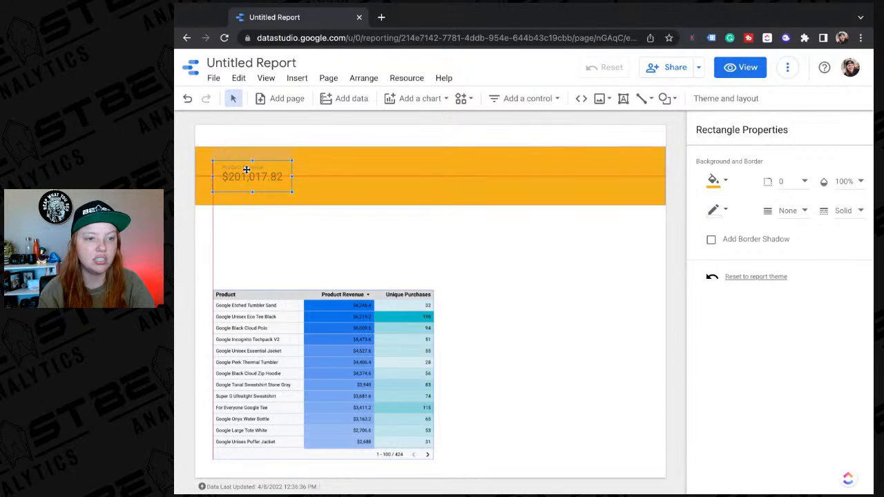
drag(286, 134, 366, 175)
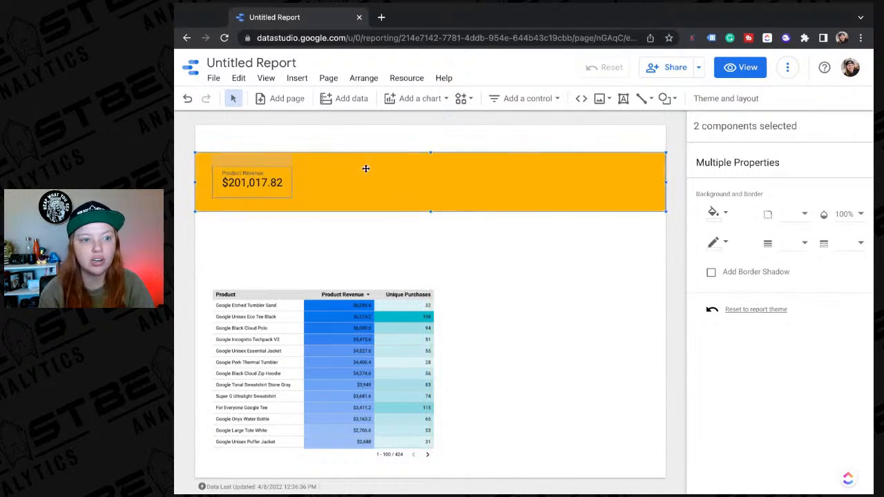
click(357, 249)
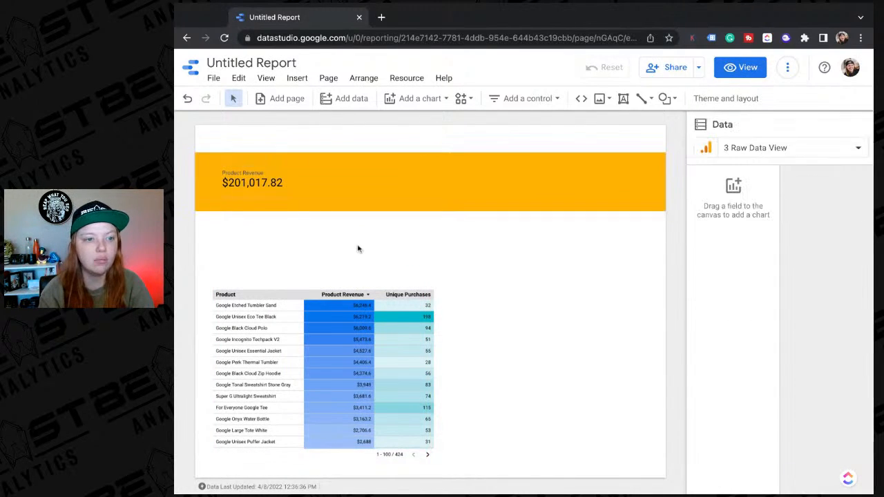
Step: Give the Product Revenue scorecard a white background
click(272, 184)
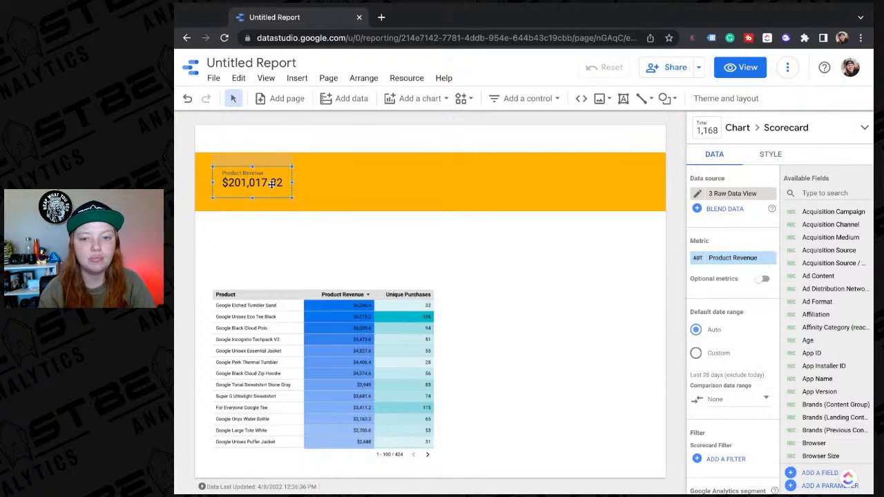
click(766, 156)
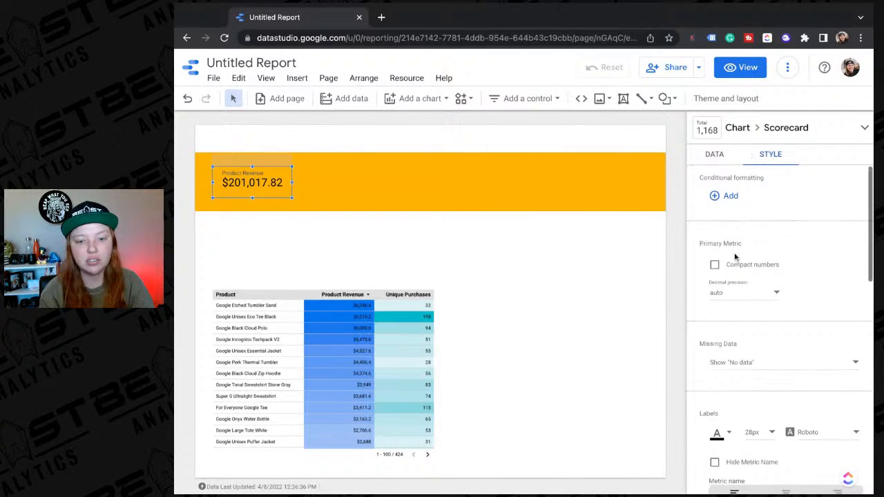
scroll(734, 257, down, 5)
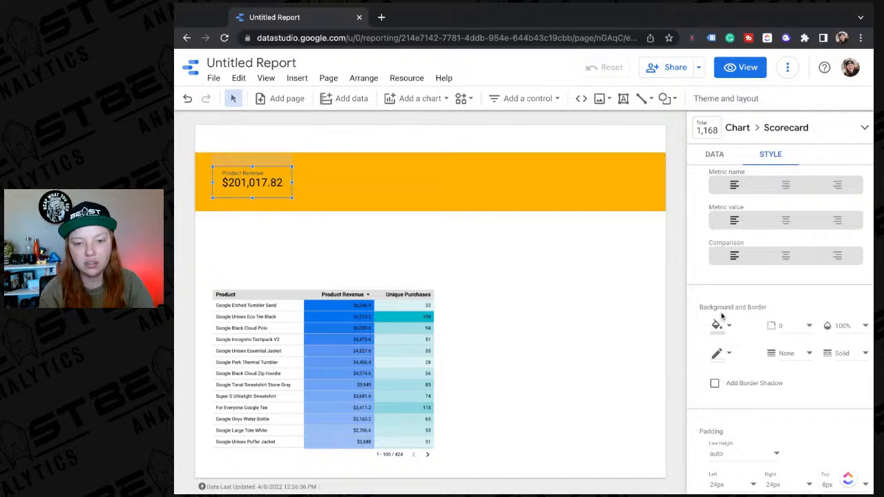
click(718, 325)
click(715, 228)
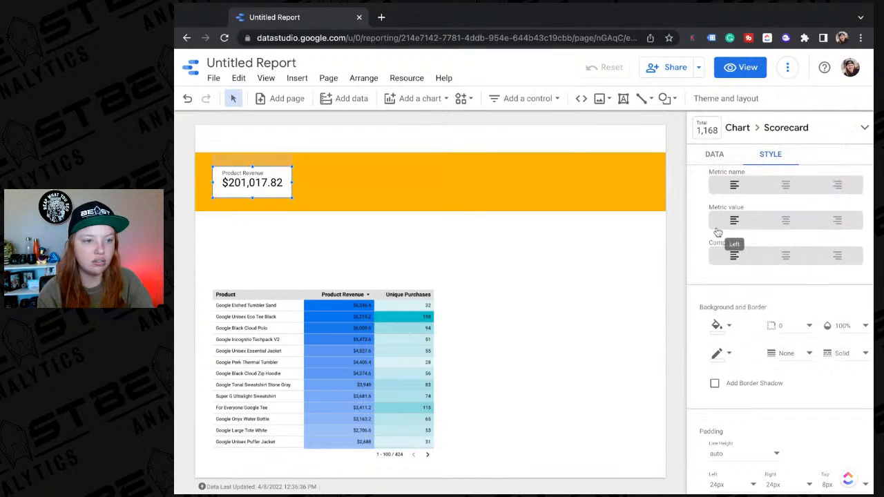
Step: Add a border shadow to the scorecard and set its border radius to 2
click(791, 331)
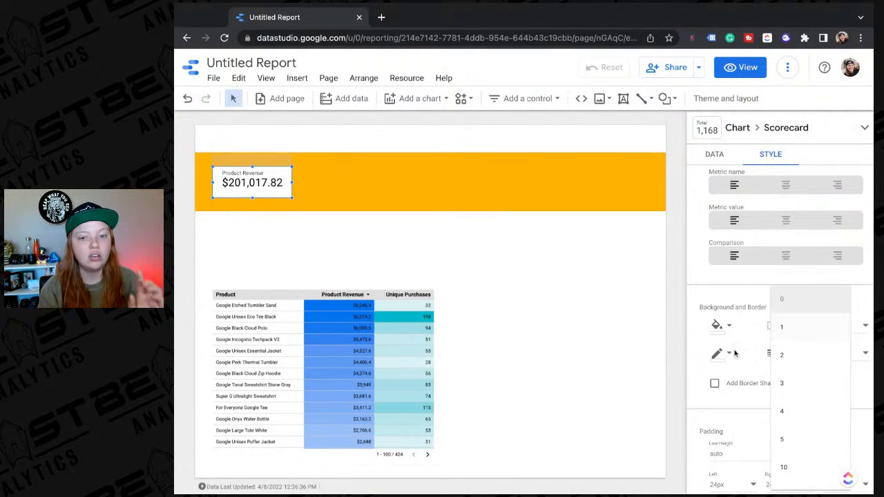
click(718, 384)
click(717, 383)
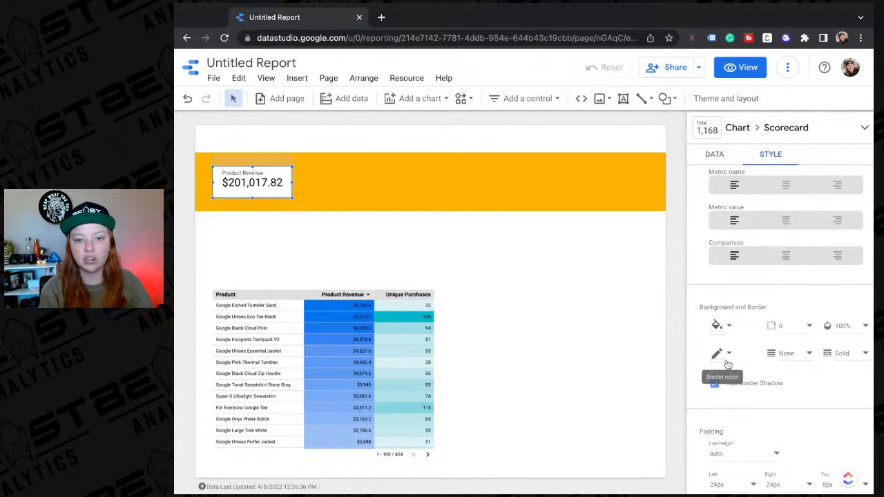
click(793, 325)
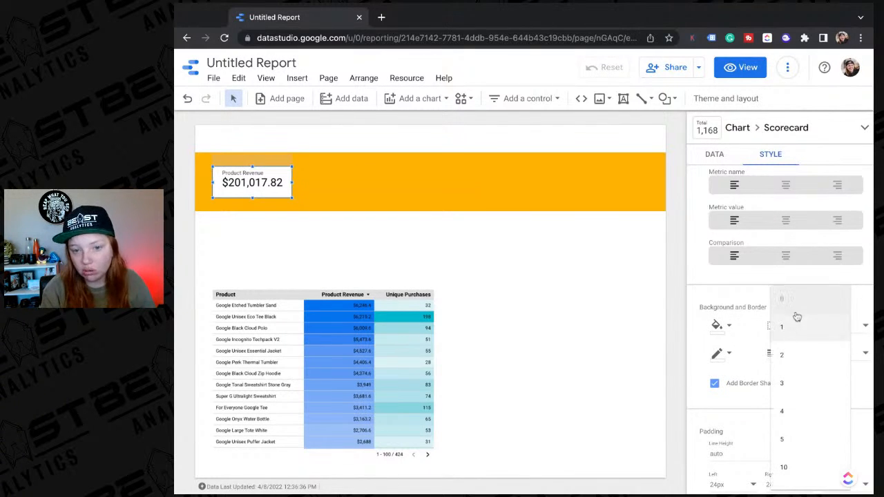
click(795, 356)
click(477, 247)
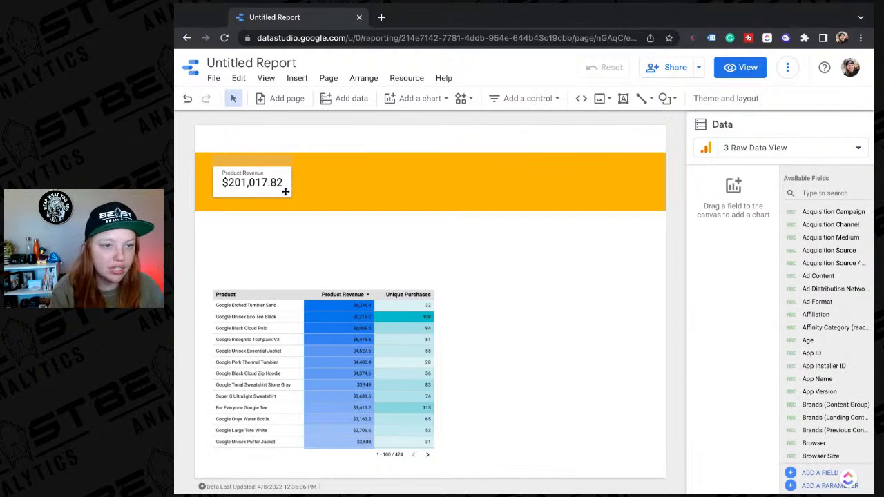
click(285, 191)
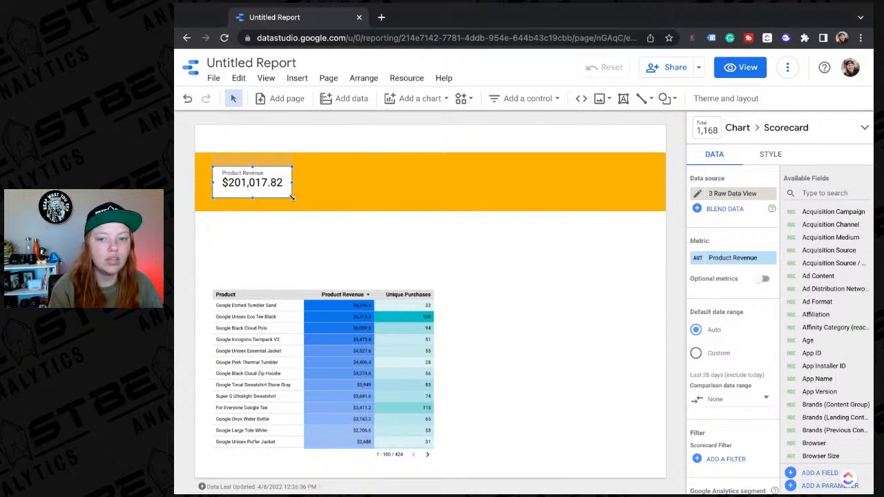
Step: Set the Product Revenue scorecard's label font size to 30px
click(337, 248)
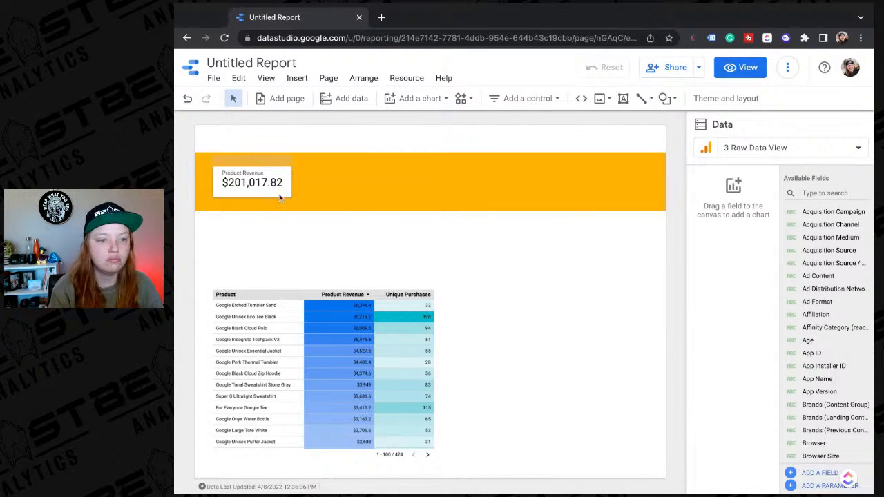
click(264, 177)
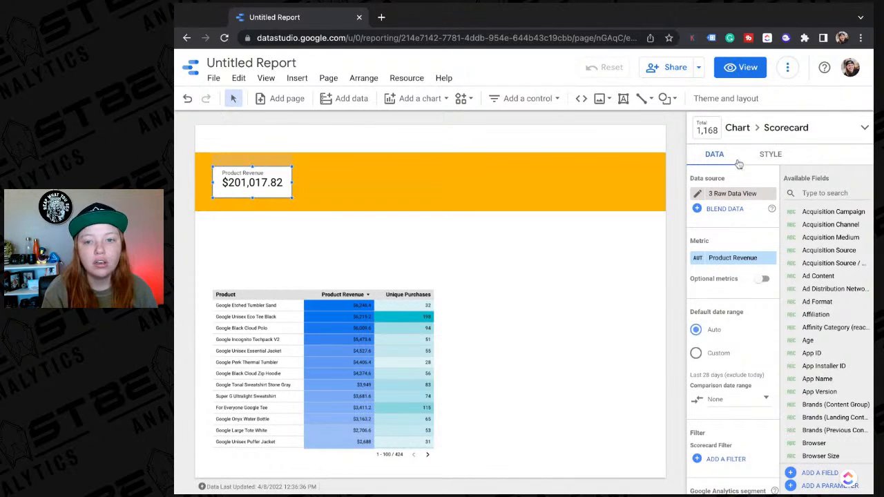
click(771, 154)
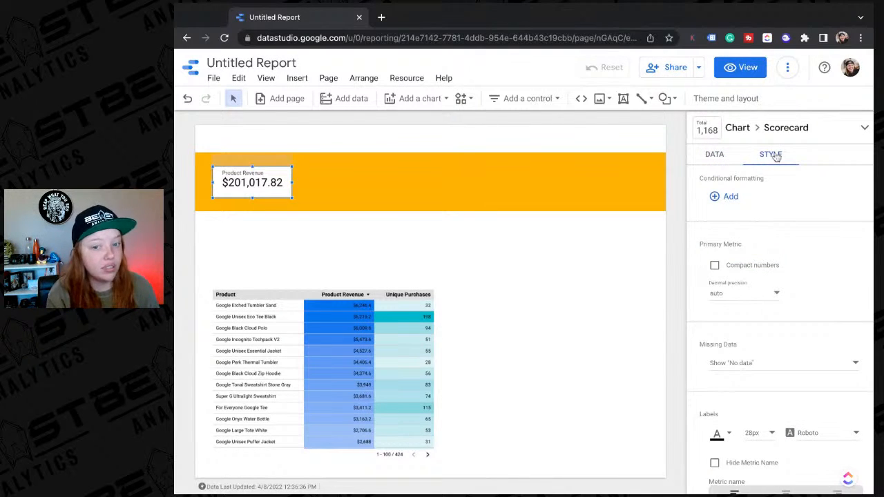
scroll(746, 422, down, 1)
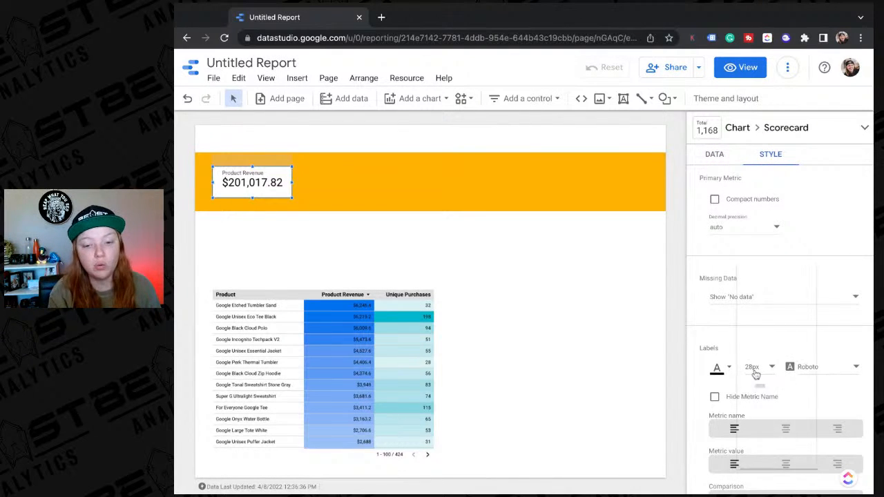
click(757, 366)
click(755, 395)
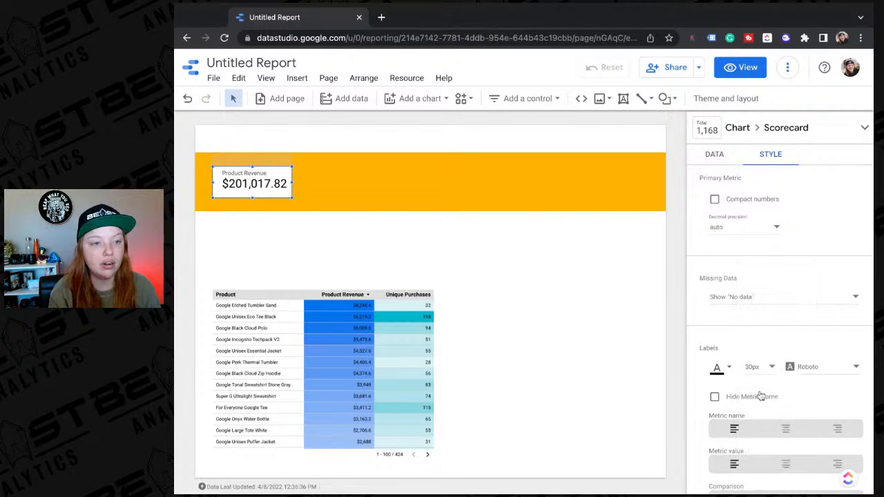
click(650, 354)
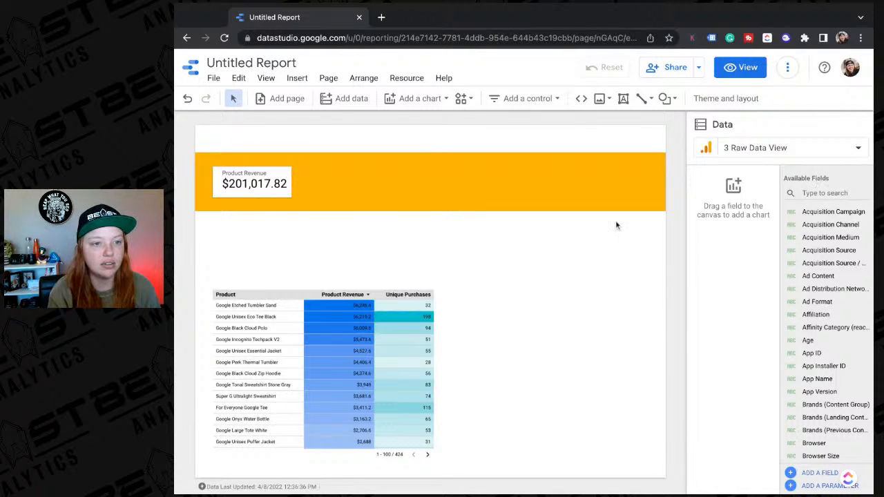
Step: Set the Product Revenue scorecard's comparison date range to Previous period and apply it
click(285, 193)
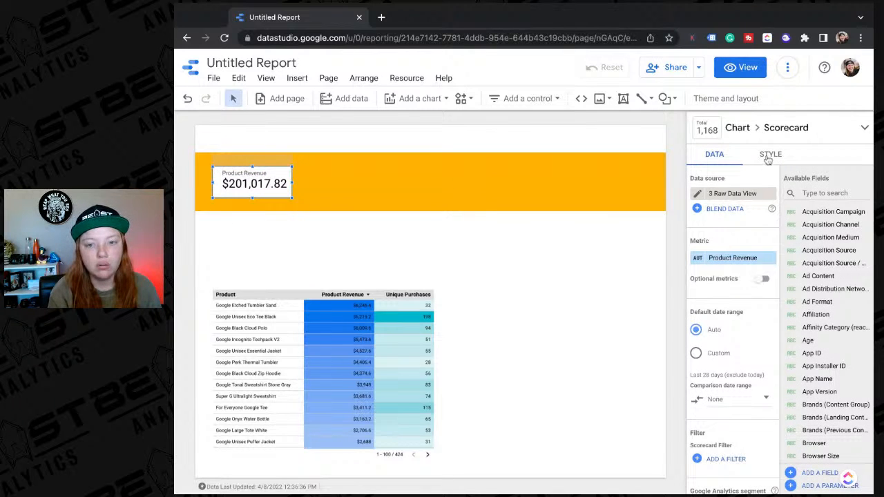
click(769, 155)
click(714, 153)
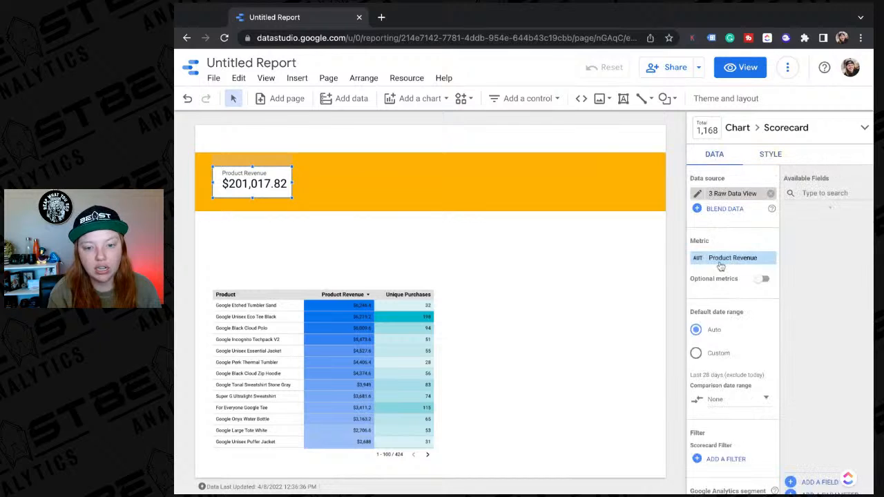
scroll(724, 313, down, 2)
click(727, 340)
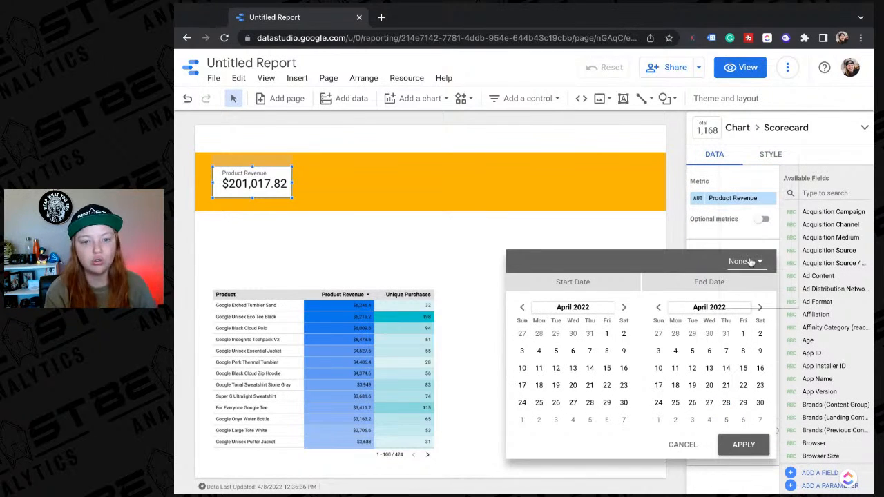
click(750, 264)
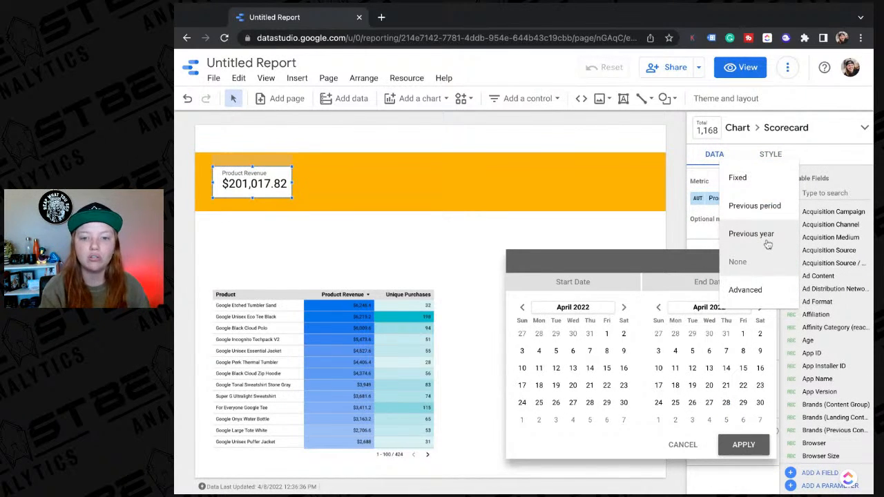
click(766, 207)
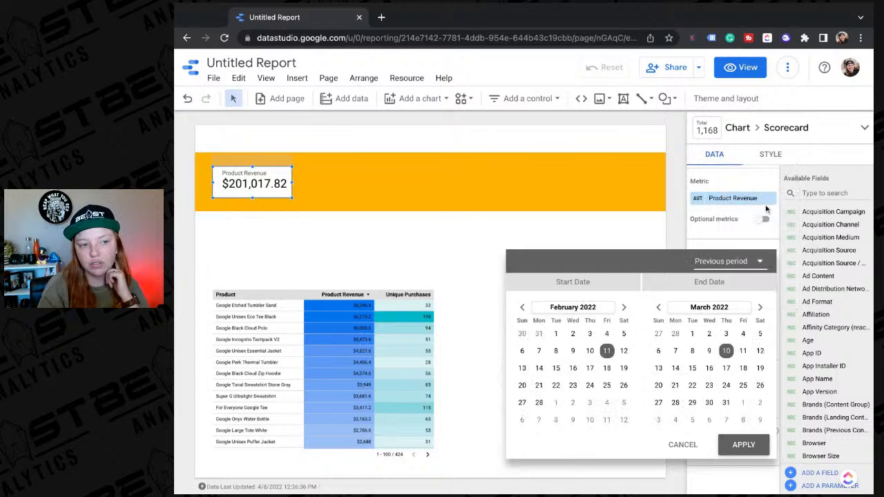
click(742, 444)
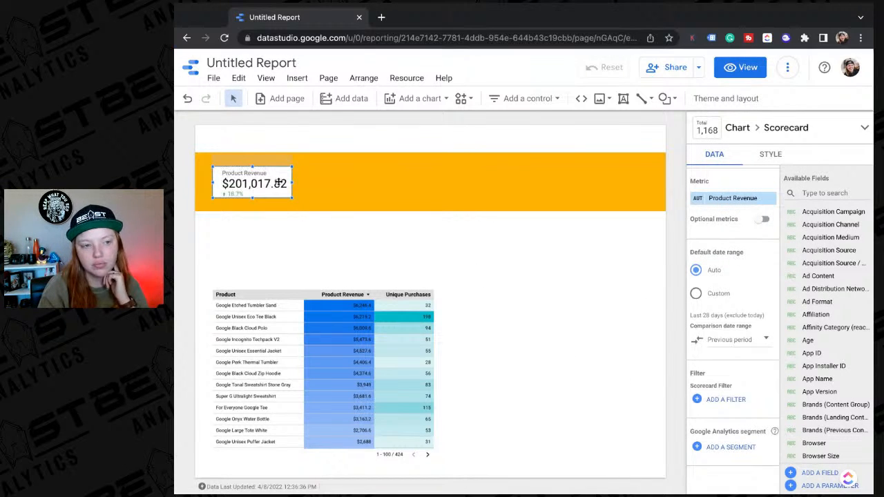
Step: Resize the Product Revenue scorecard so its white box fits the revenue value and comparison percentage with a little margin
drag(292, 182, 263, 191)
click(283, 247)
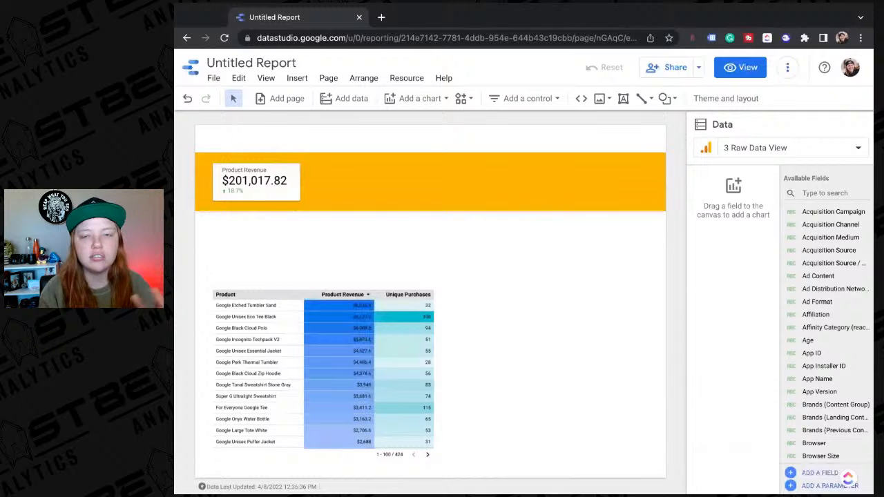
click(251, 188)
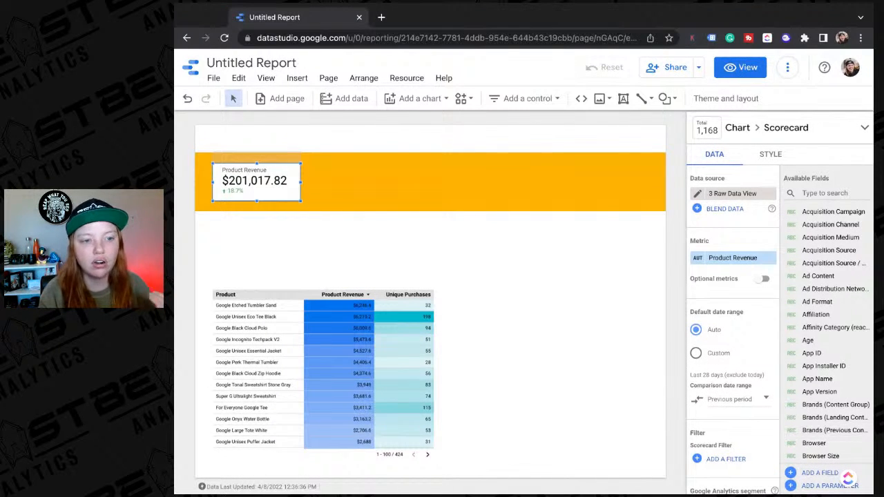
drag(301, 183, 297, 183)
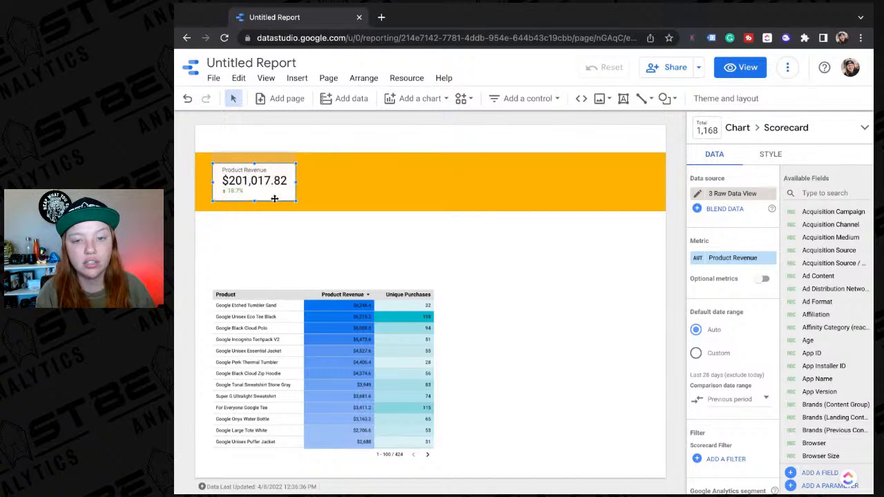
Step: Examine the positive and negative change colour options for the scorecard's comparison metric
click(770, 154)
scroll(729, 409, down, 2)
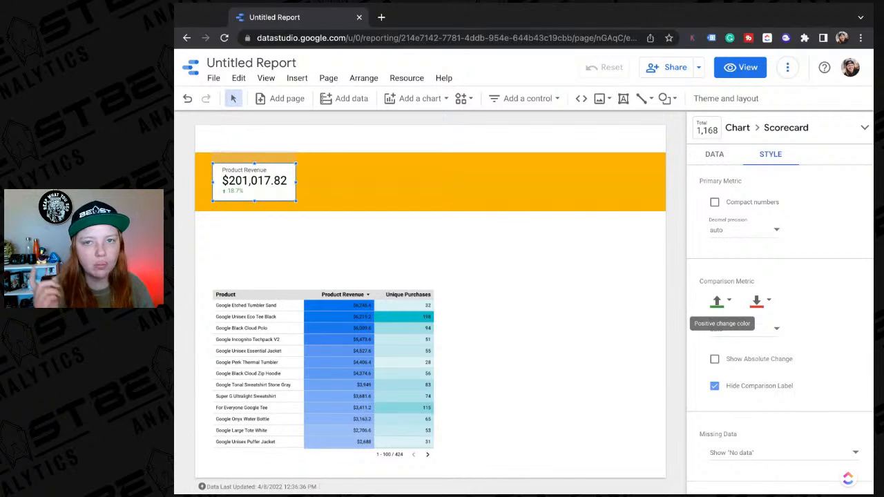
click(720, 301)
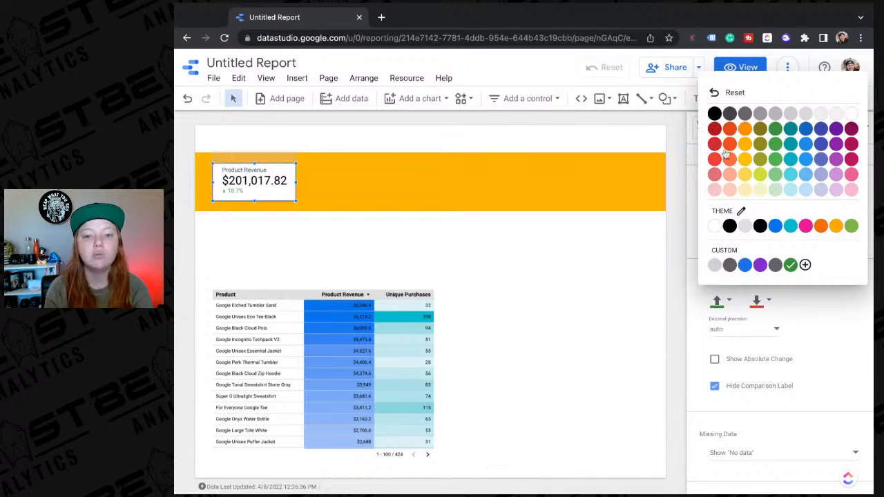
click(758, 304)
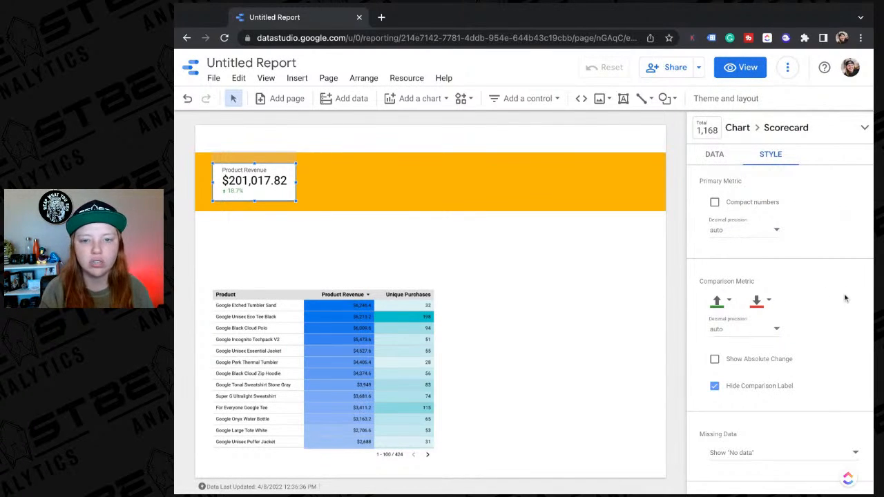
Step: Duplicate the Product Revenue scorecard beside the original in the amber band and set the copy's metric to Transactions
click(241, 192)
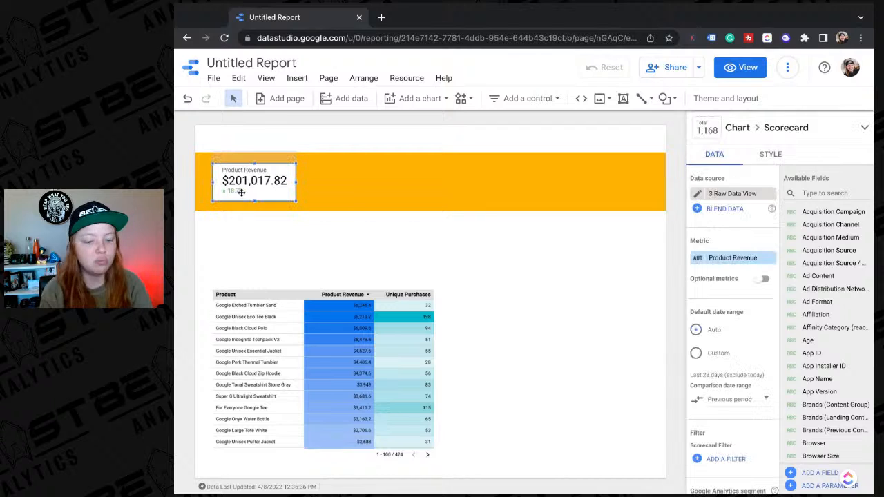
key(ctrl+d)
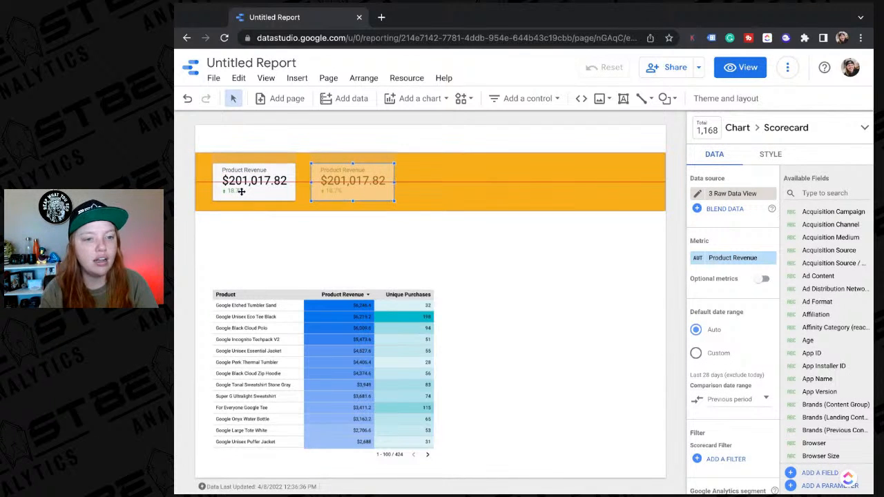
click(734, 257)
text(transa)
scroll(709, 348, down, 2)
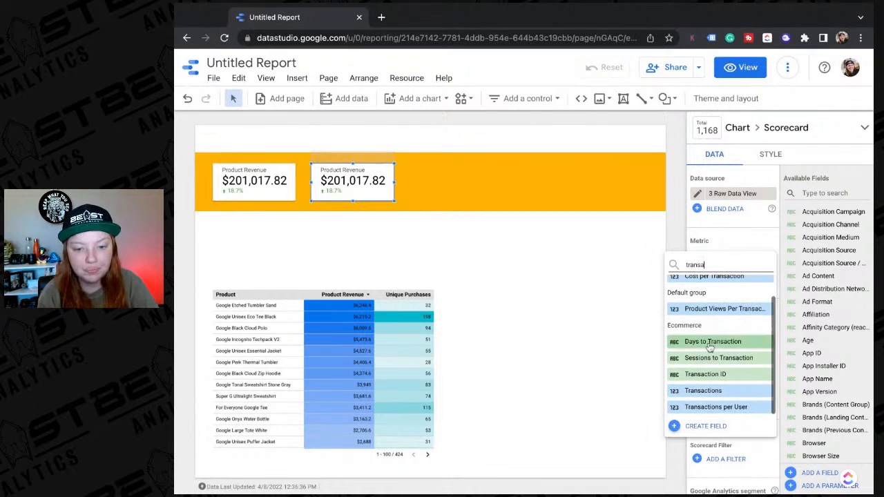
click(705, 393)
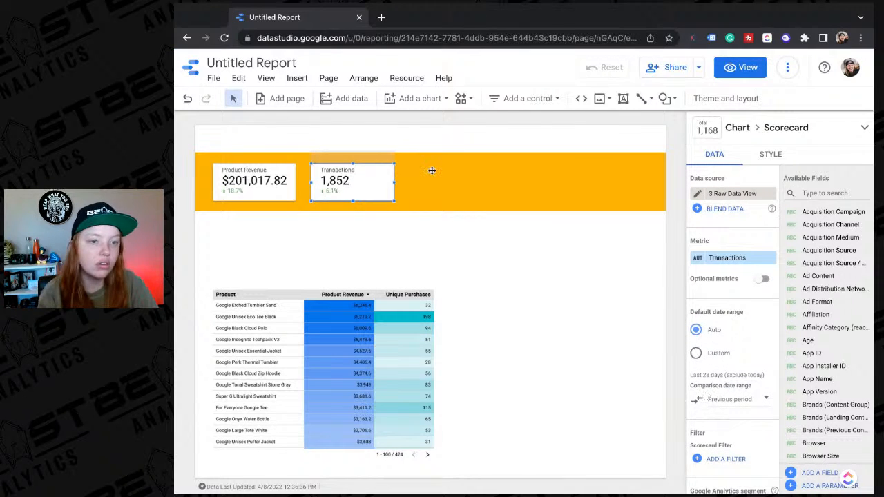
click(730, 258)
click(409, 245)
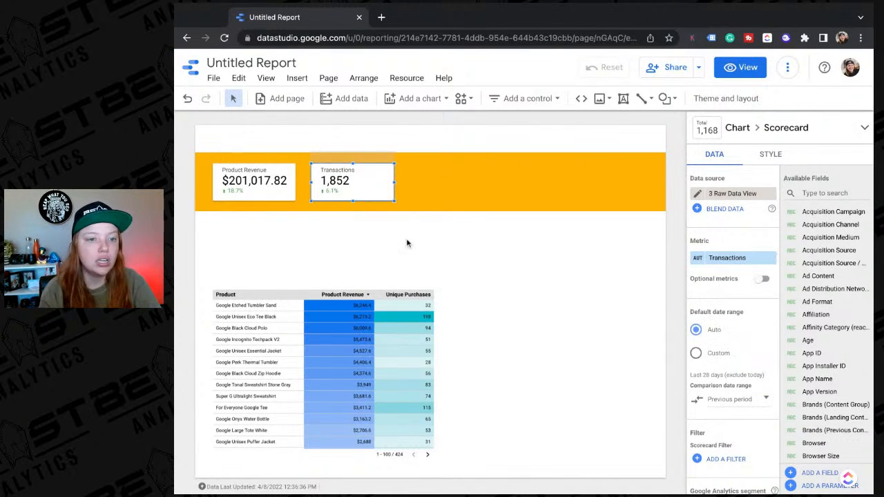
Step: Duplicate the Transactions scorecard to its right in the band and set the copy's metric to Avg. Order Value
key(ctrl+d)
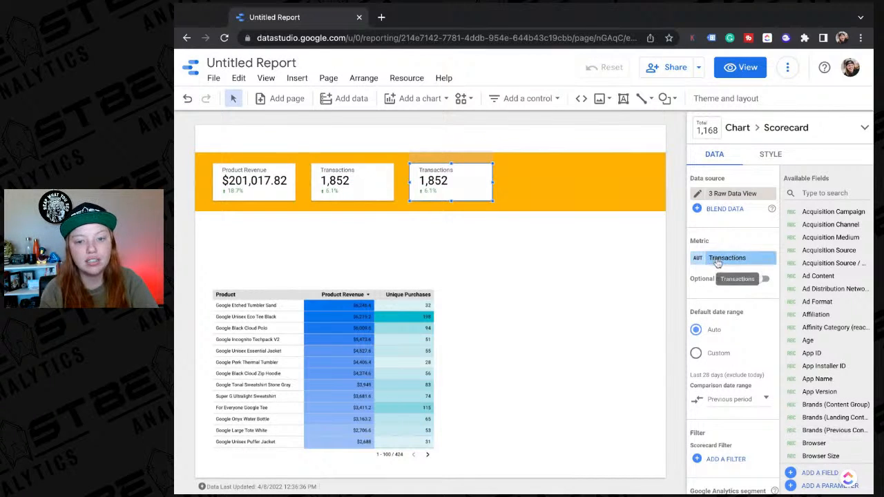
click(730, 258)
text(avg)
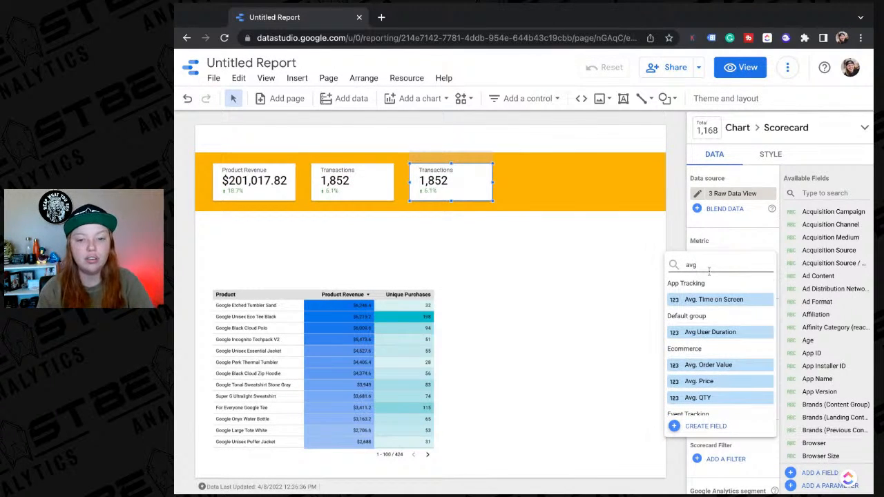
scroll(718, 331, down, 2)
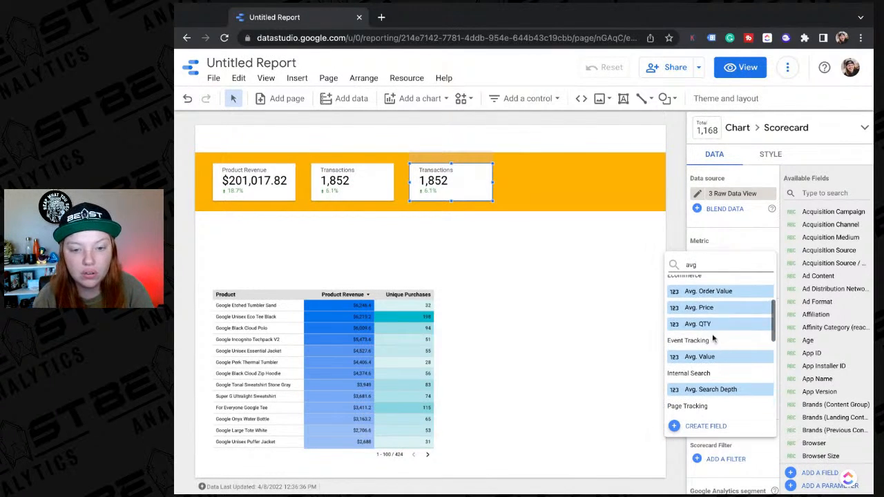
click(724, 291)
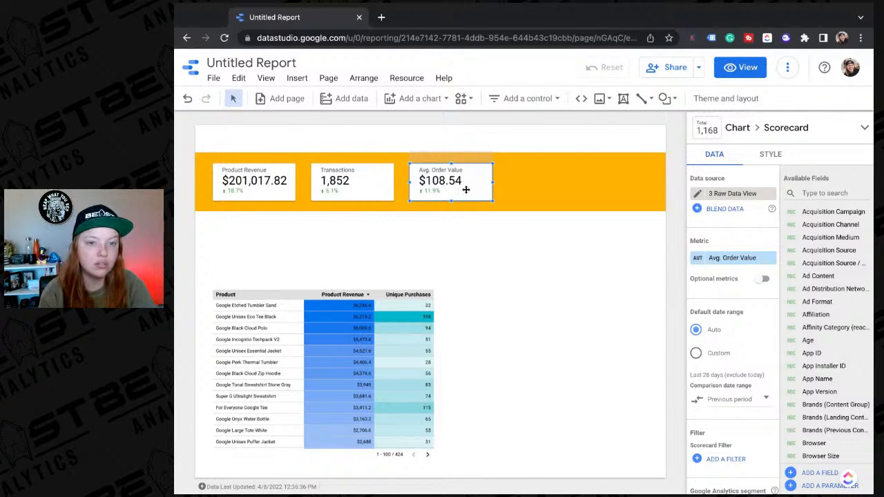
Step: Duplicate the Avg. Order Value scorecard to its right as the fourth card in the amber band
drag(466, 190, 473, 189)
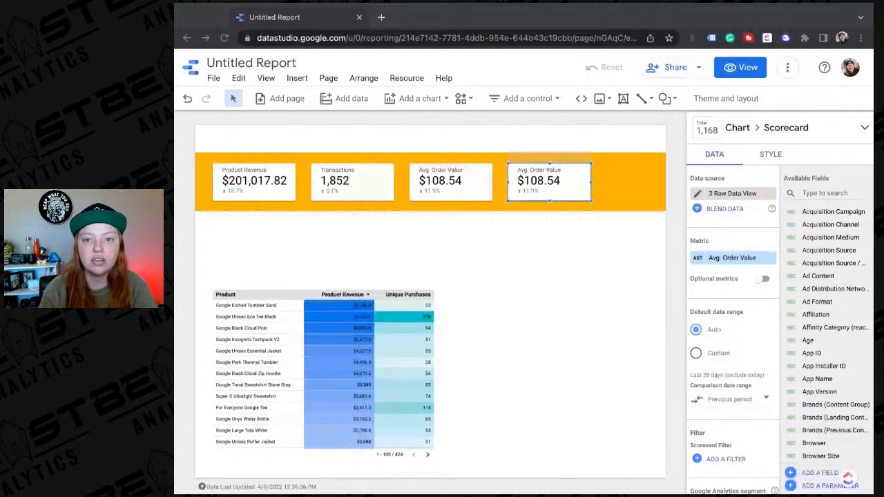
click(261, 265)
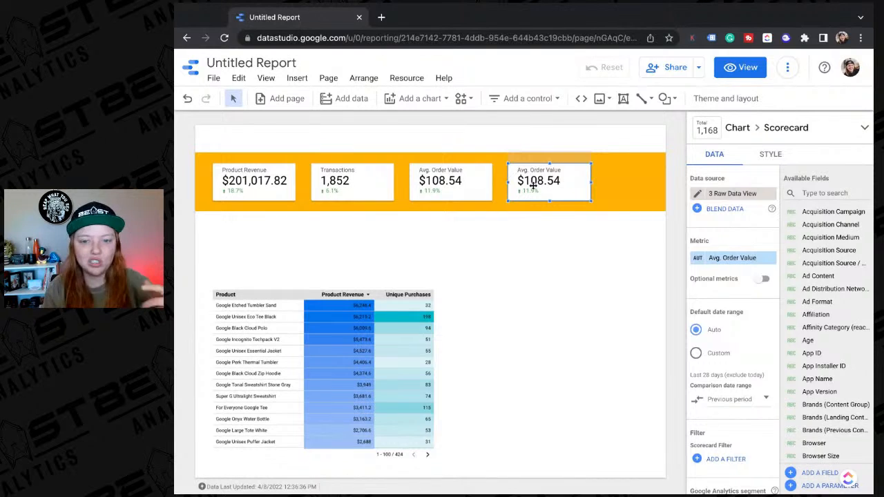
Step: Set the fourth scorecard's metric to Ecommerce Conversion Rate and widen the card to fit the metric name
click(722, 260)
scroll(708, 331, down, 5)
scroll(707, 331, down, 10)
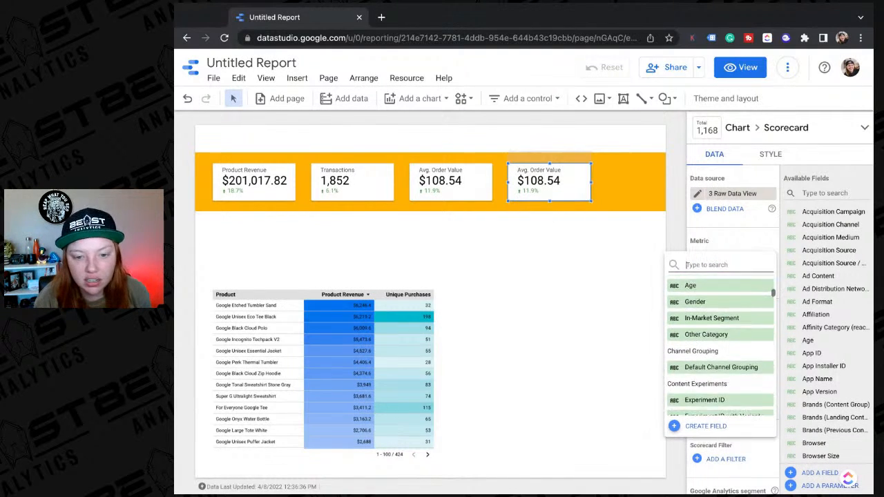
scroll(721, 338, down, 6)
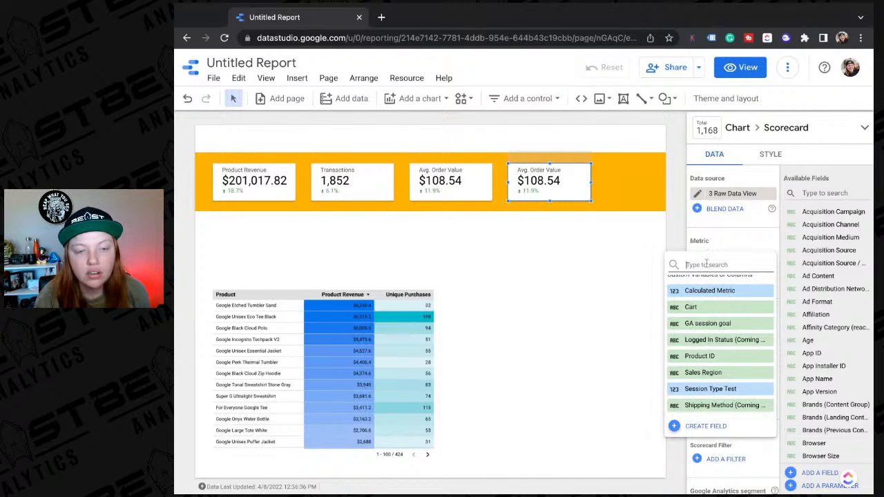
text(con)
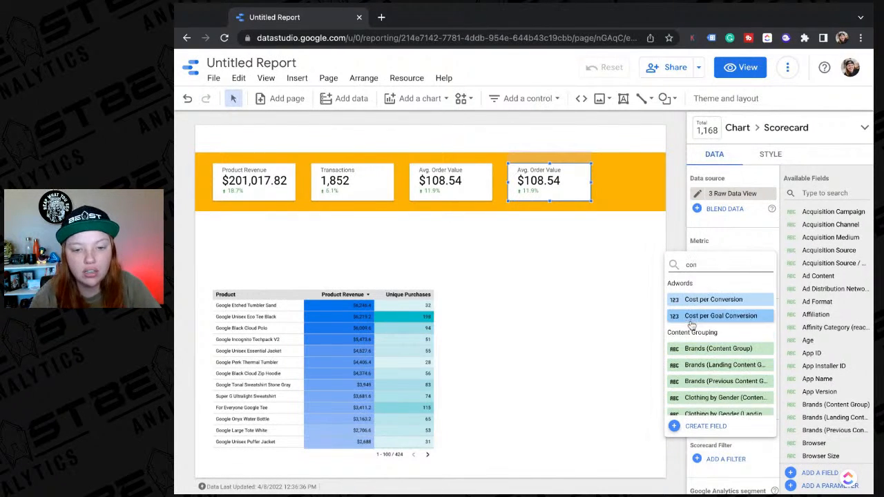
scroll(692, 325, down, 8)
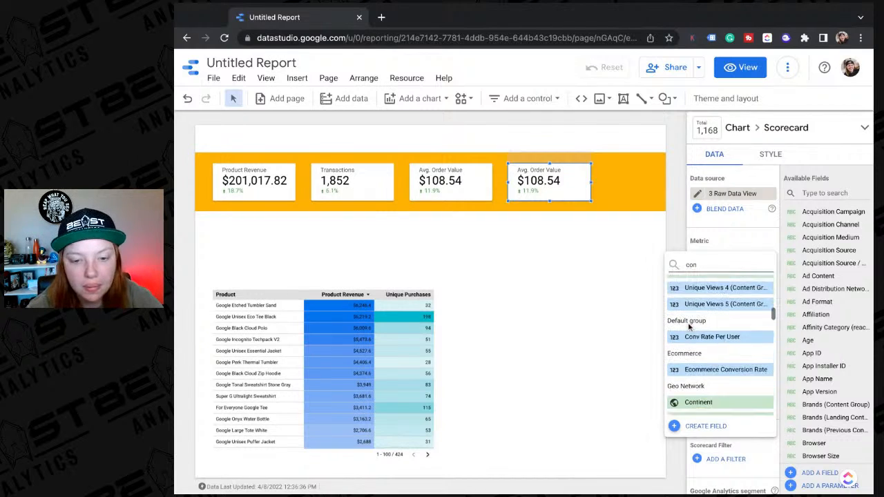
click(691, 351)
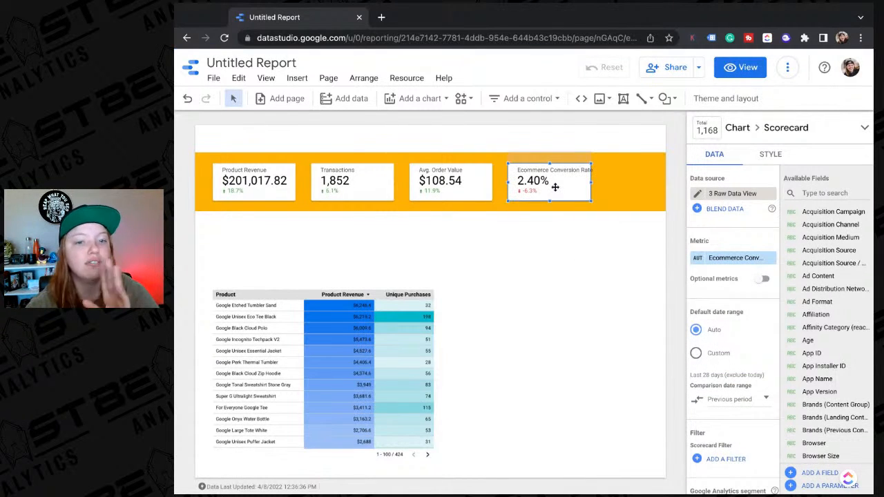
drag(591, 181, 603, 180)
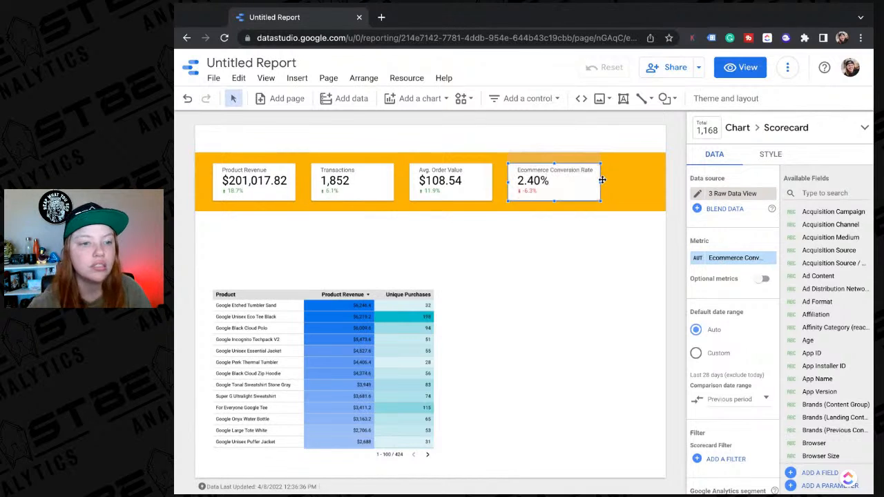
Step: Select all four scorecards and shift them together to the right to center them within the amber band
click(471, 155)
click(543, 182)
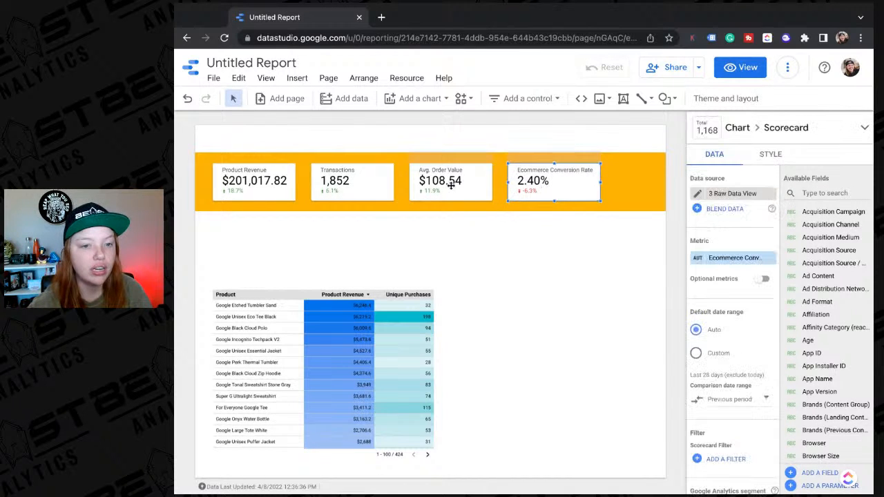
shift+click(449, 183)
shift+click(352, 183)
shift+click(265, 180)
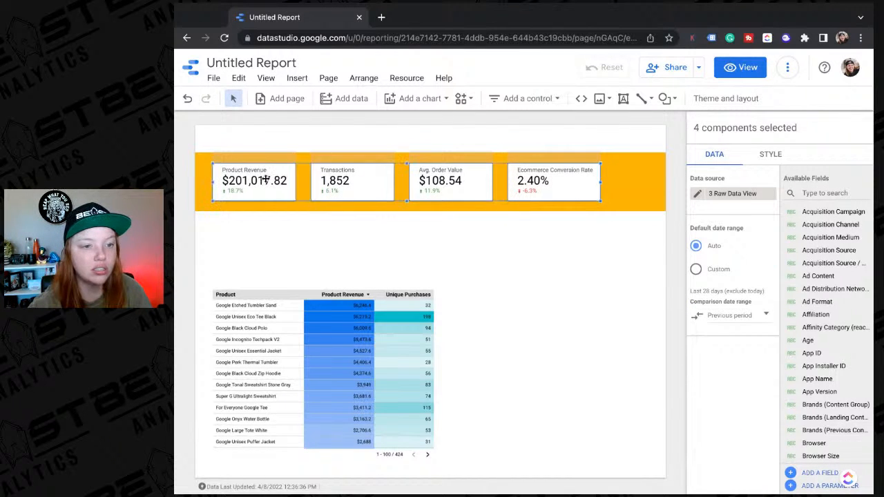
drag(370, 183, 399, 182)
click(420, 245)
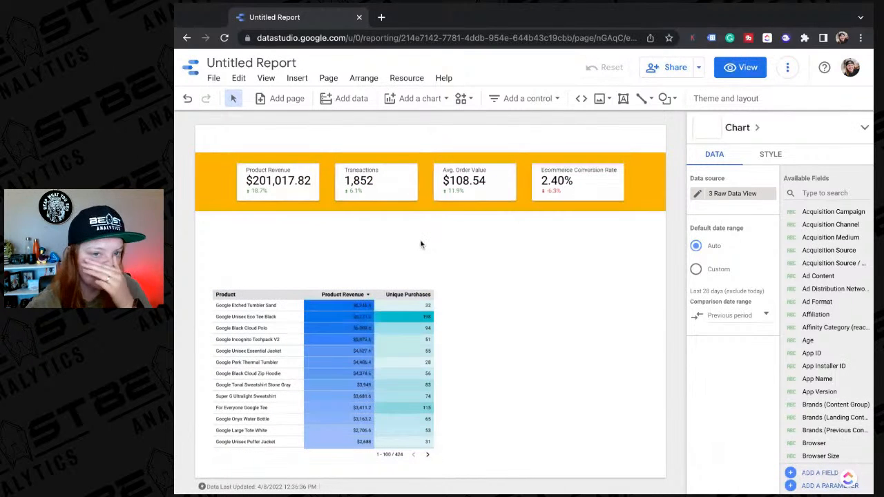
scroll(395, 251, down, 1)
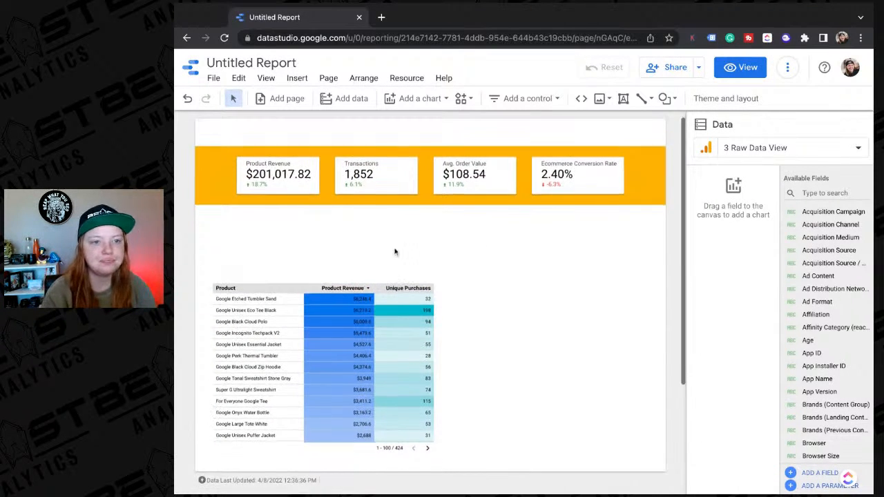
scroll(395, 250, up, 1)
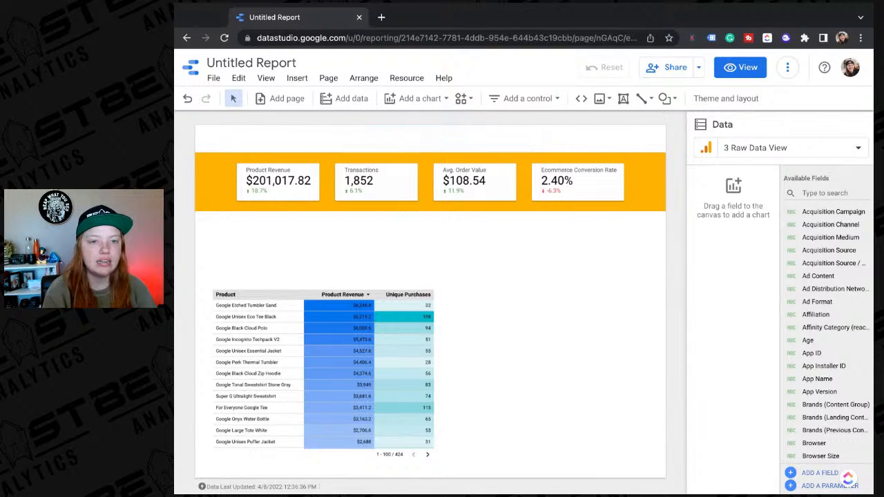
click(601, 98)
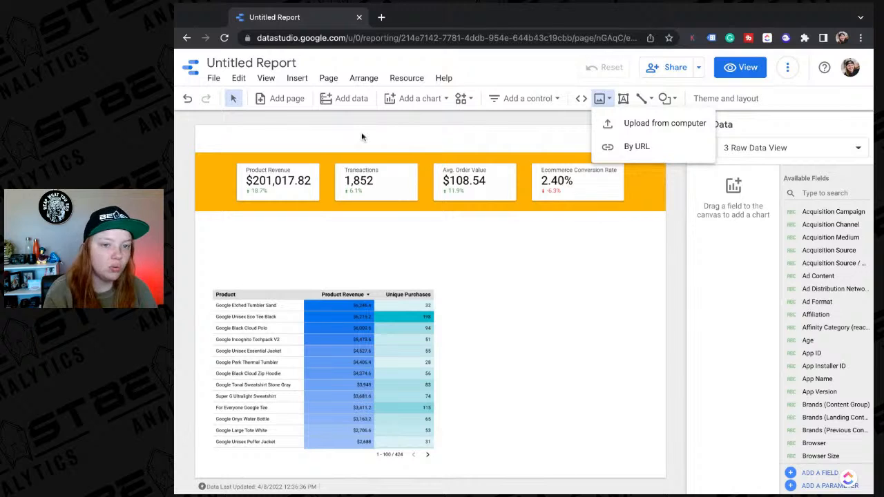
click(474, 142)
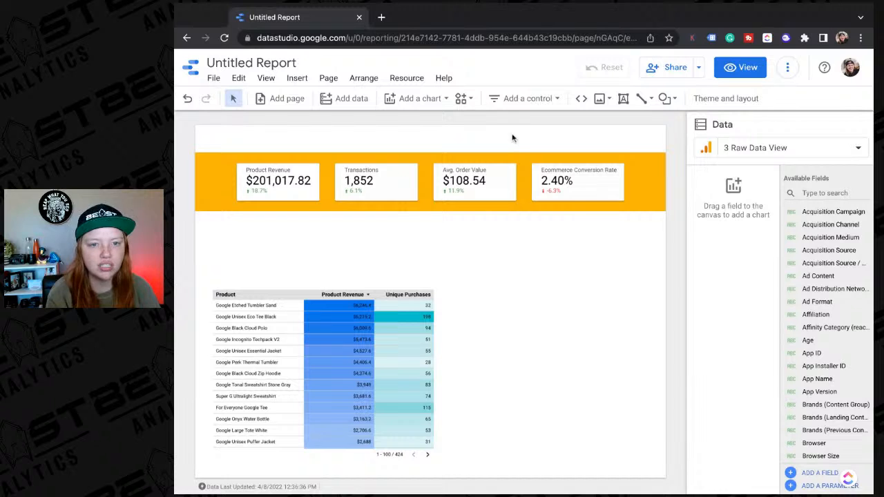
Step: Add a drop-down list control above the amber band over the last scorecards and remove its Avg. Order Value metric
click(514, 98)
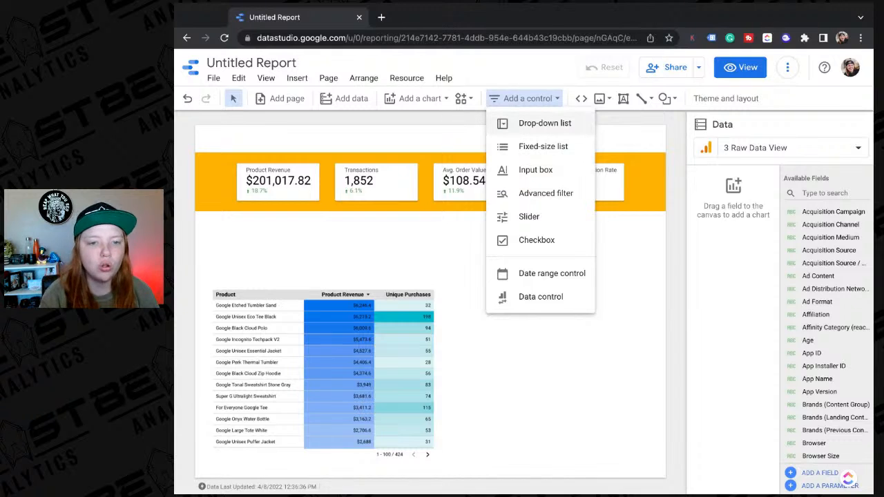
click(543, 131)
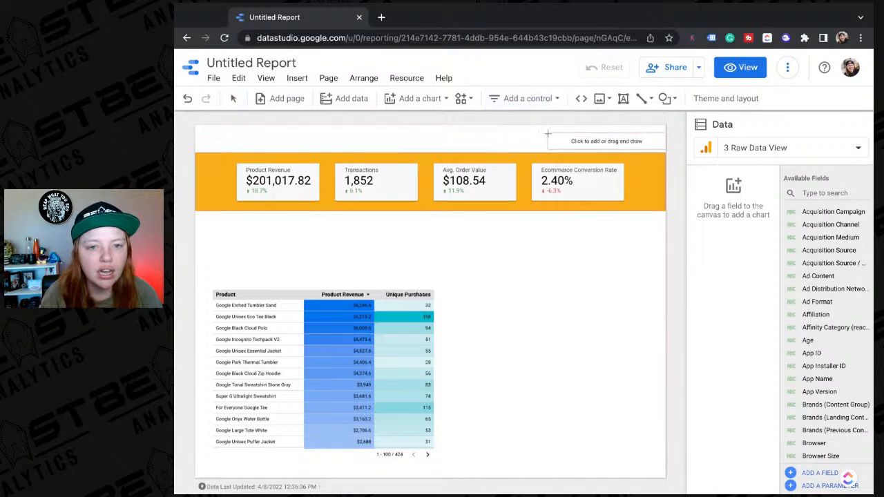
click(505, 131)
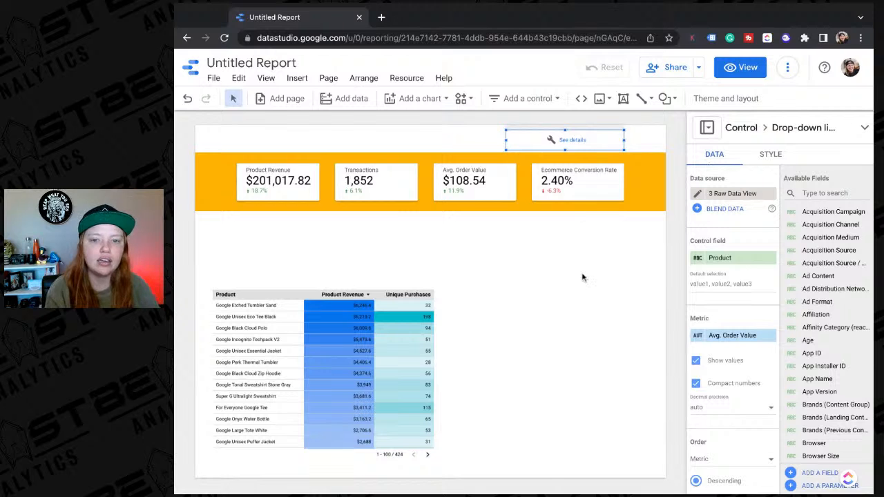
click(771, 336)
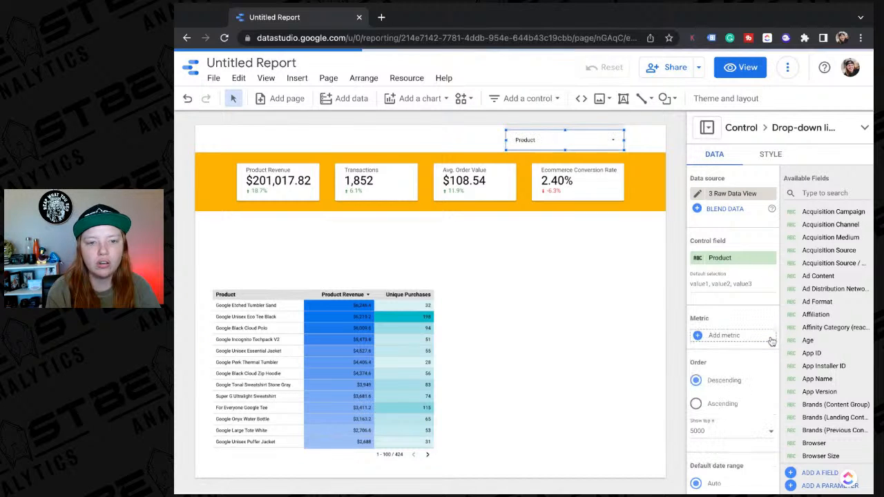
Step: Set the drop-down list's control field to Source / Medium
click(736, 259)
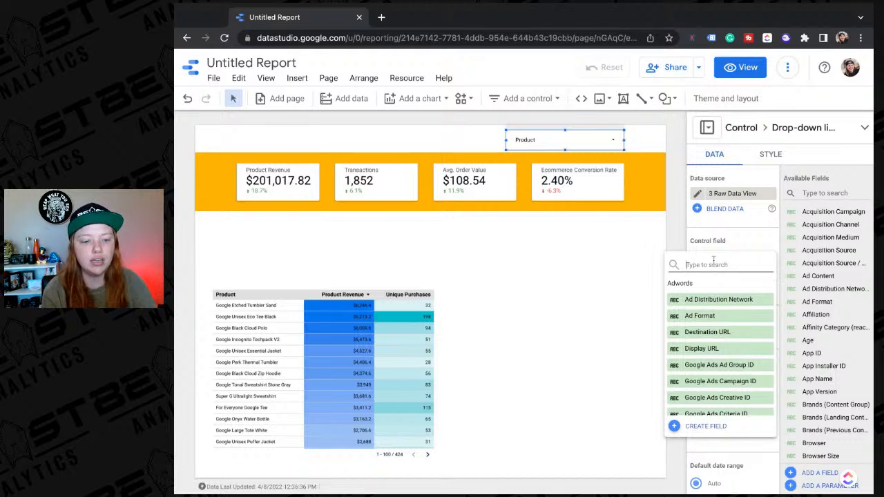
text(sourc)
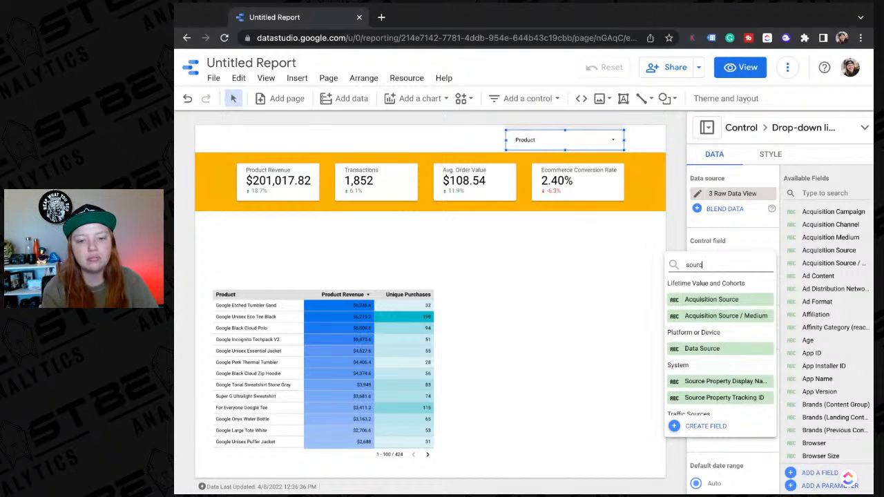
scroll(717, 332, down, 2)
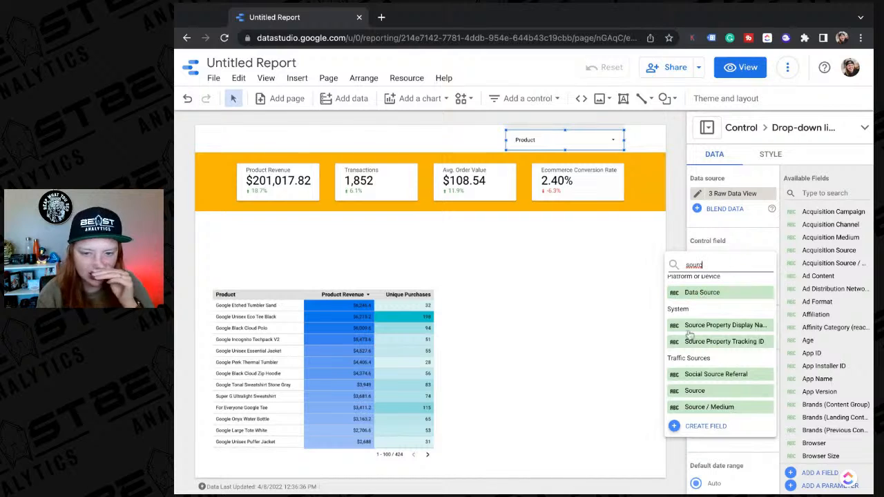
click(684, 407)
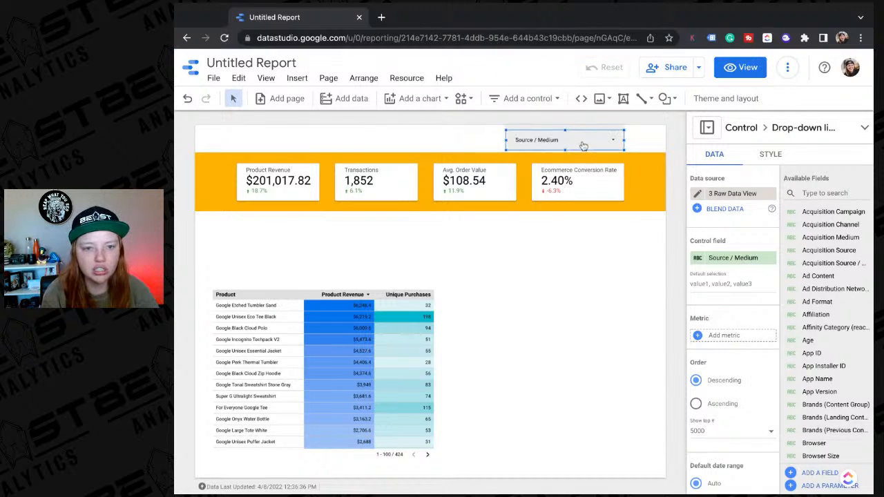
click(579, 379)
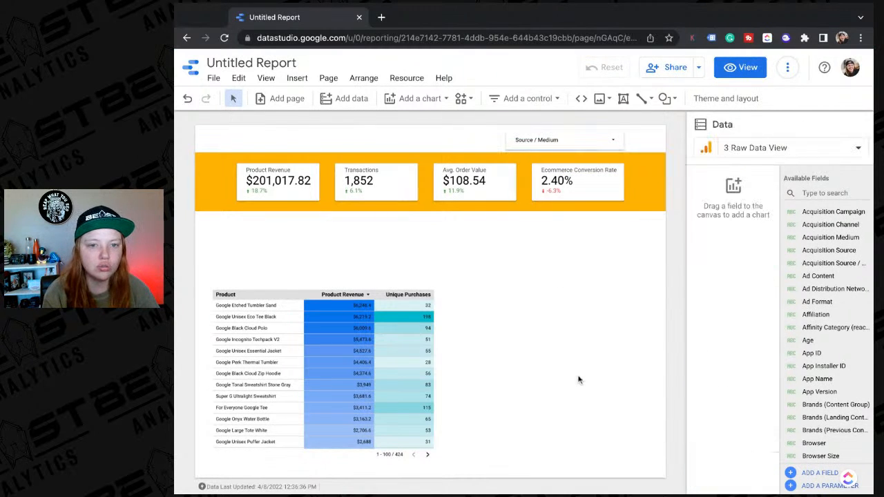
Step: Preview the report in view mode and filter Source / Medium to google / cpc only
click(741, 67)
click(767, 123)
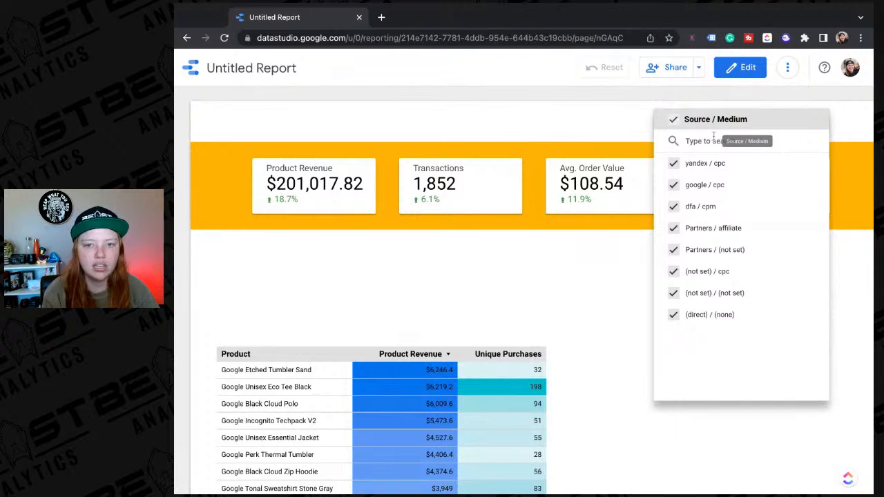
click(674, 164)
click(673, 207)
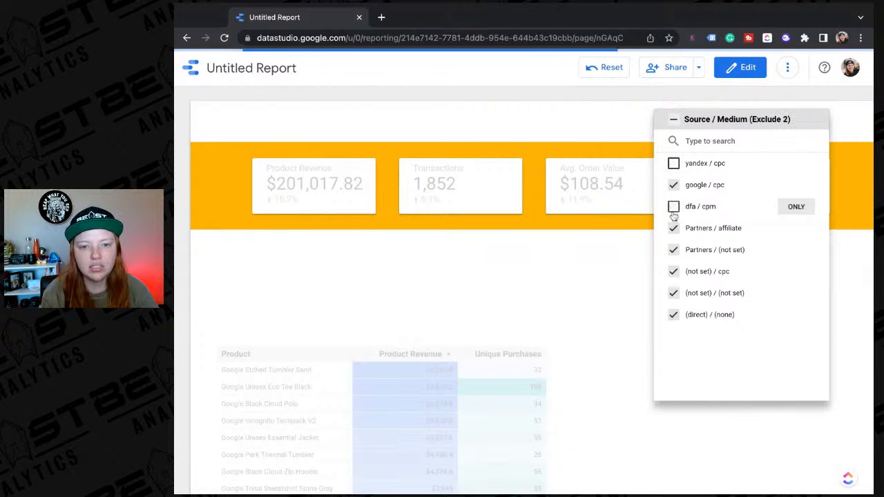
click(674, 228)
click(674, 249)
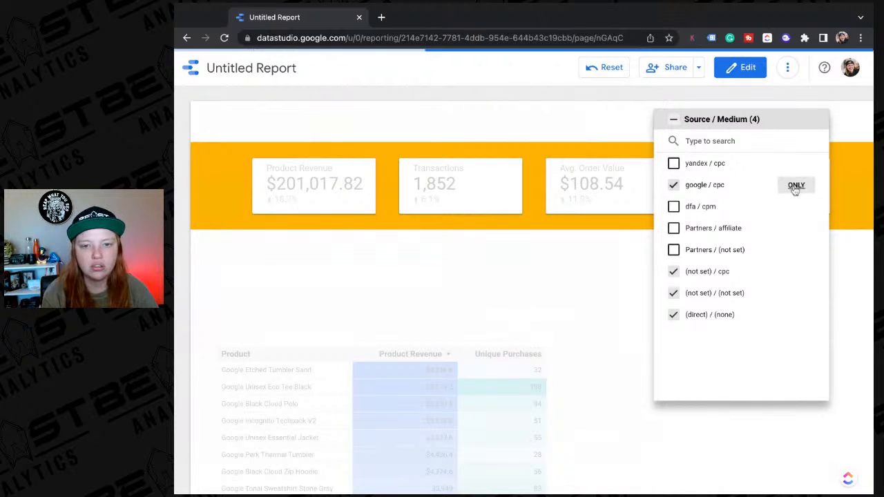
click(796, 186)
click(615, 288)
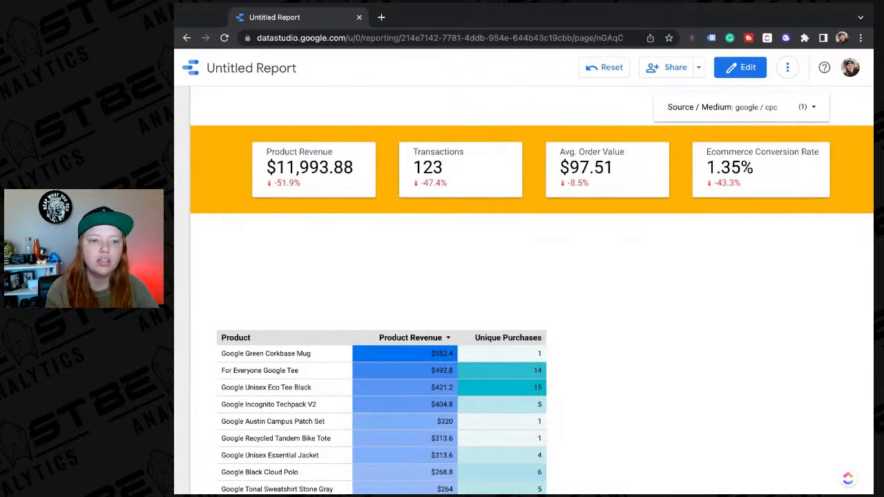
scroll(777, 87, down, 2)
scroll(777, 87, up, 3)
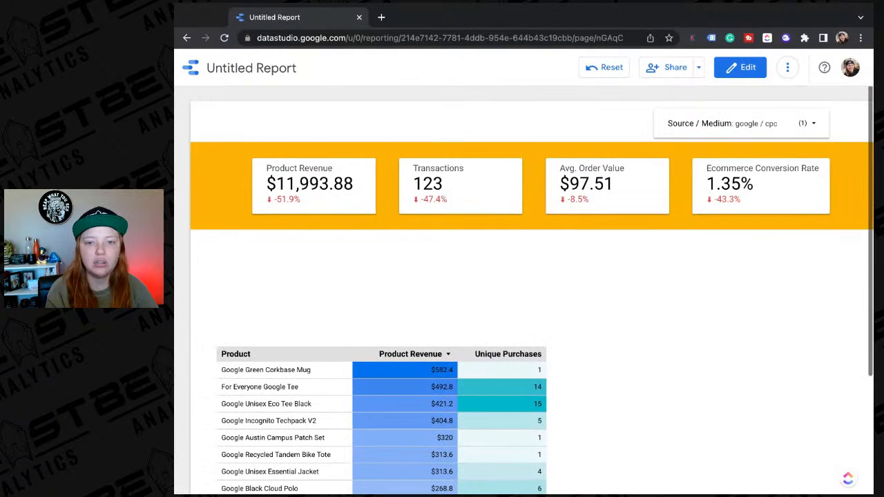
Step: Return to edit mode and add a scatter chart beside the product table, enlarged to fill the remaining page width
click(741, 67)
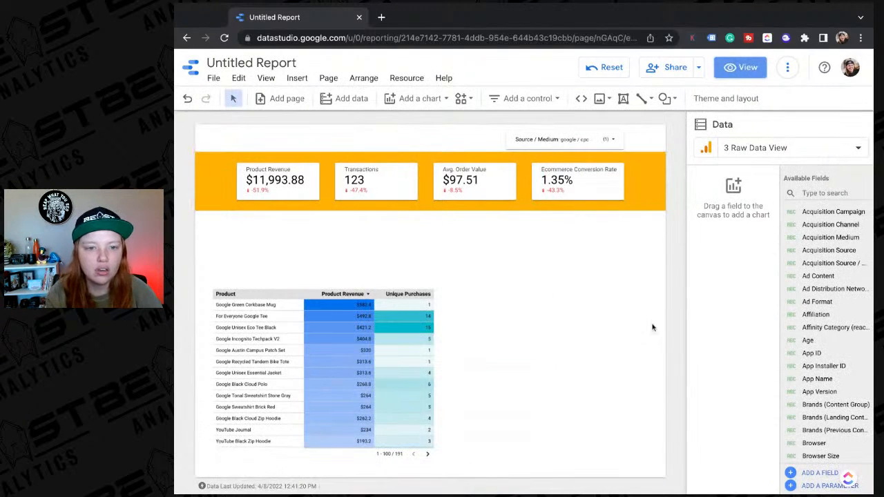
scroll(387, 290, down, 1)
click(373, 268)
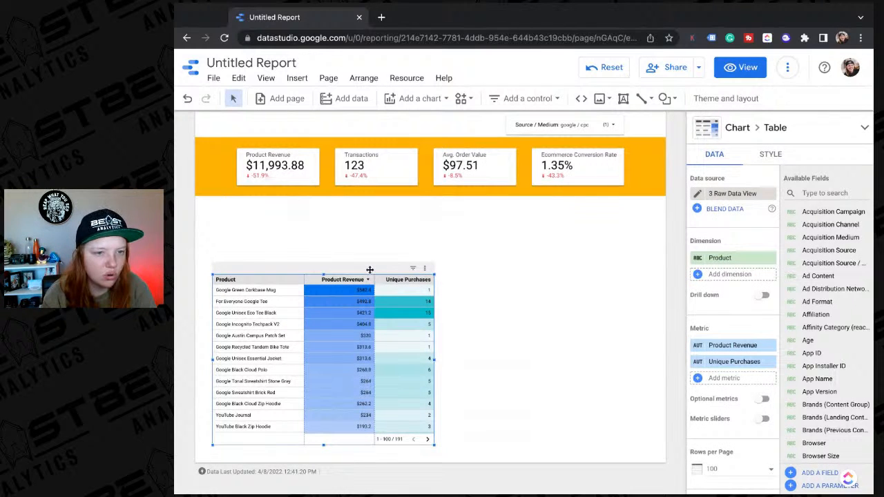
click(408, 239)
scroll(408, 239, down, 1)
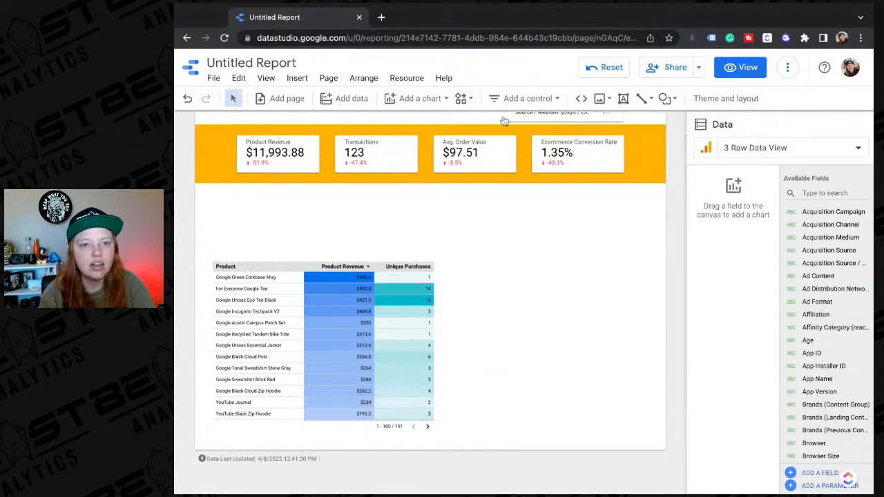
click(412, 100)
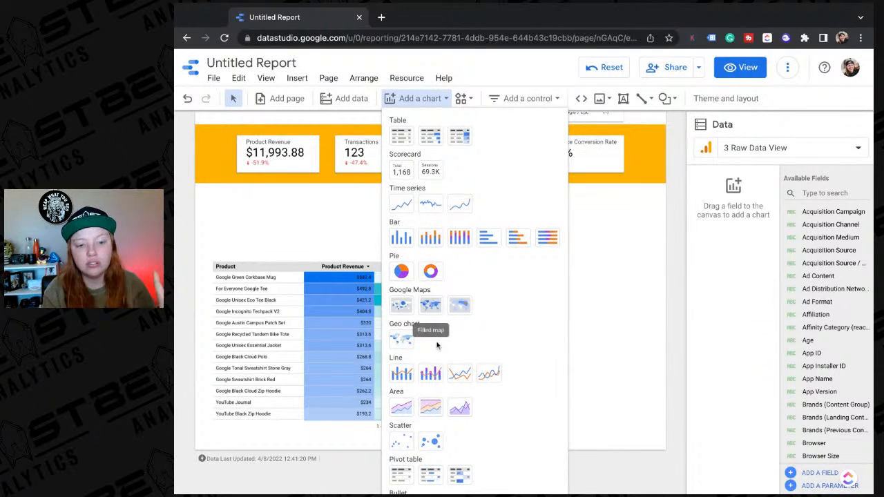
click(400, 438)
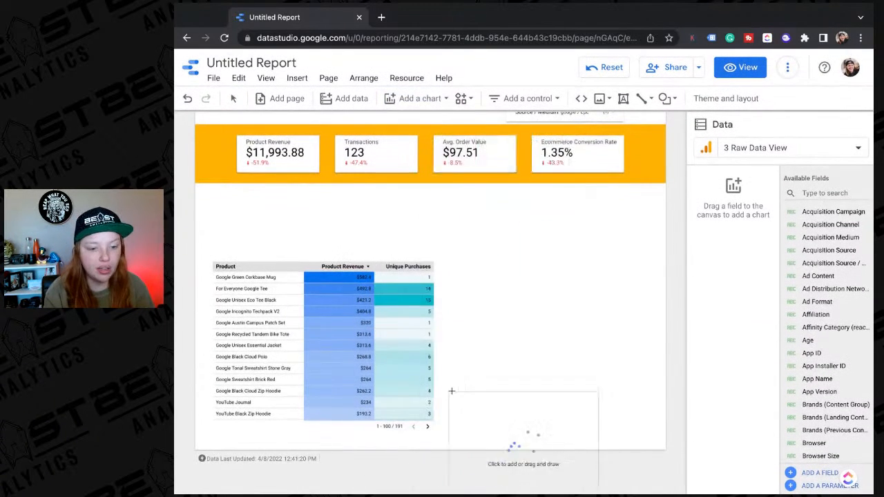
click(443, 323)
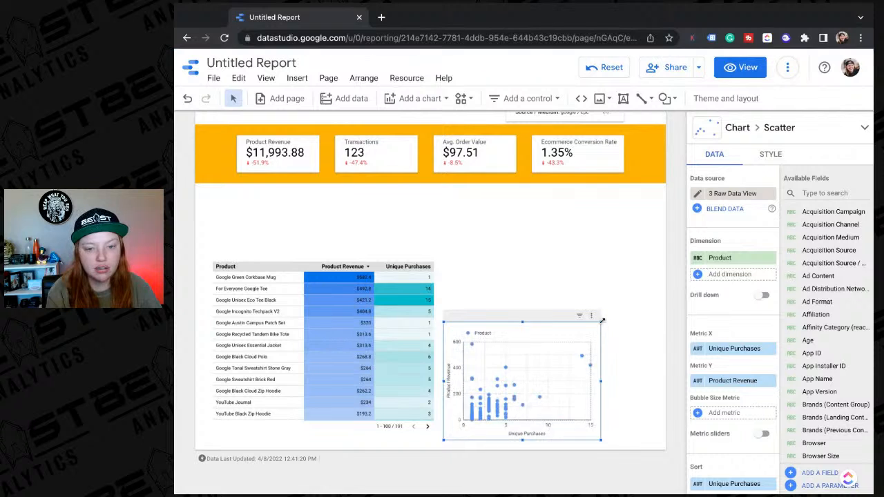
drag(601, 321, 647, 308)
Step: Set the scatter chart's Metric X to Product Checkouts
scroll(721, 414, down, 1)
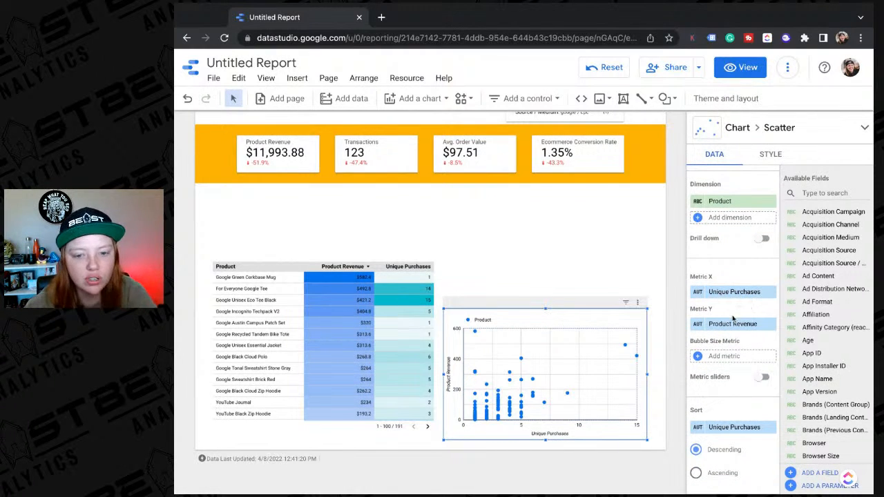
scroll(734, 317, up, 1)
scroll(735, 304, down, 1)
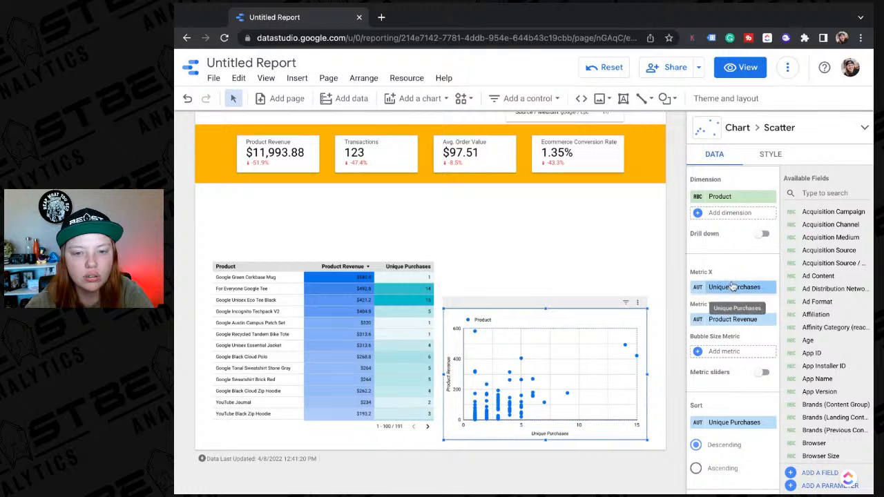
click(733, 288)
scroll(712, 346, down, 8)
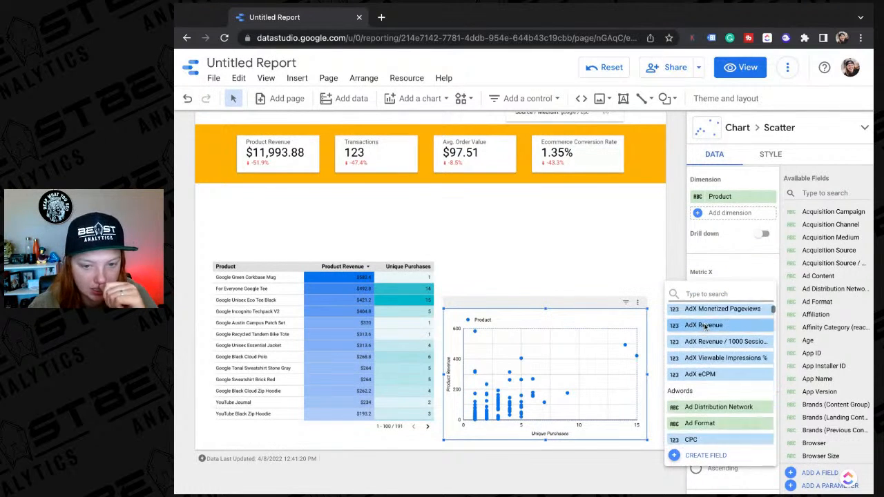
scroll(705, 331, down, 6)
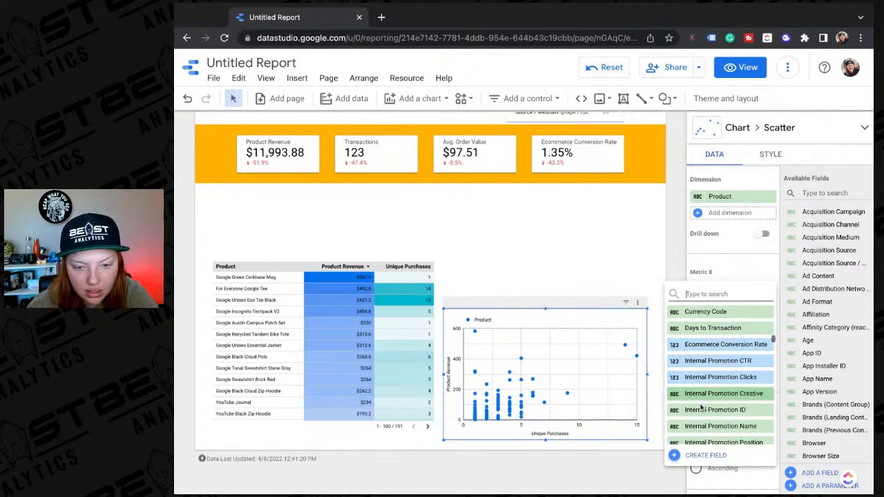
scroll(702, 396, down, 3)
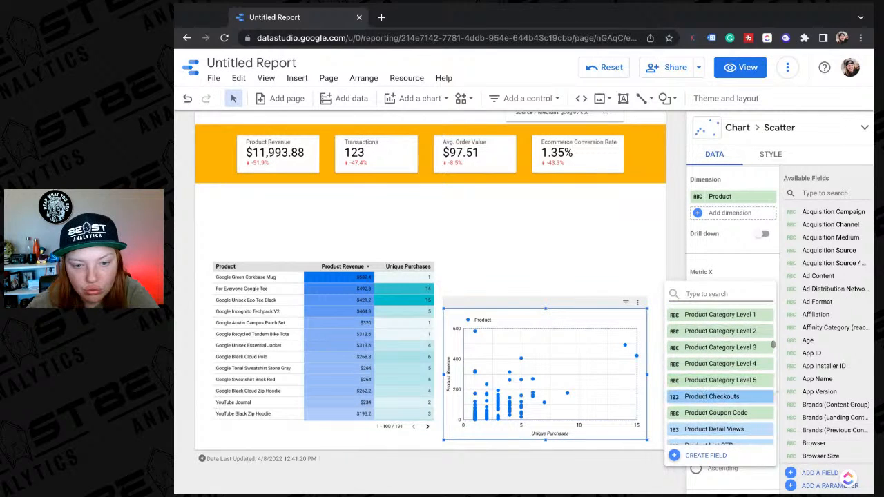
click(711, 397)
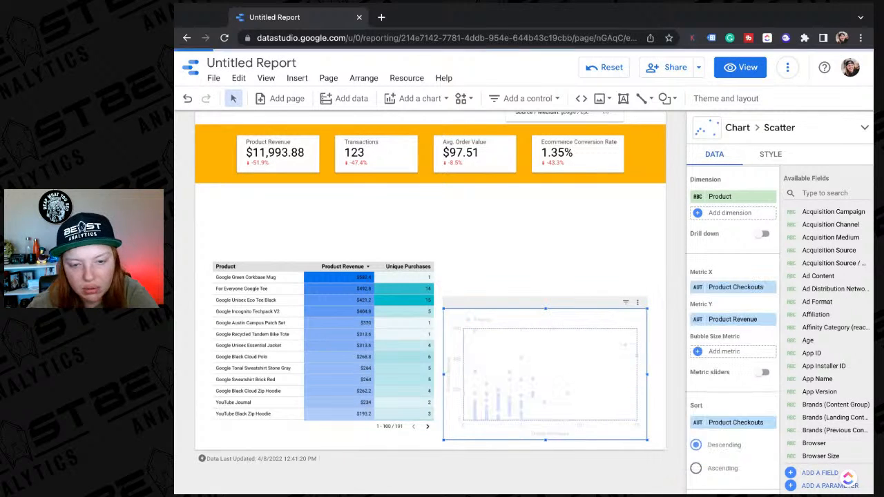
Step: Set the scatter chart's Metric X to Product Adds To Cart
click(724, 289)
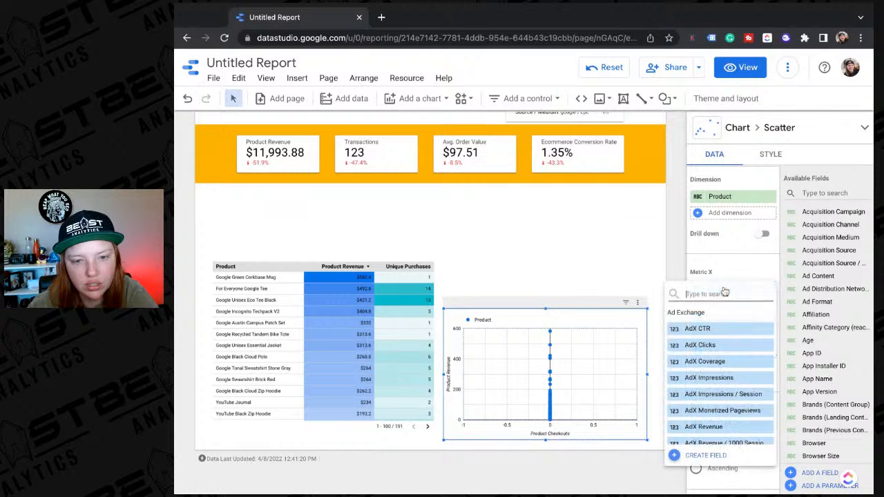
text(produc)
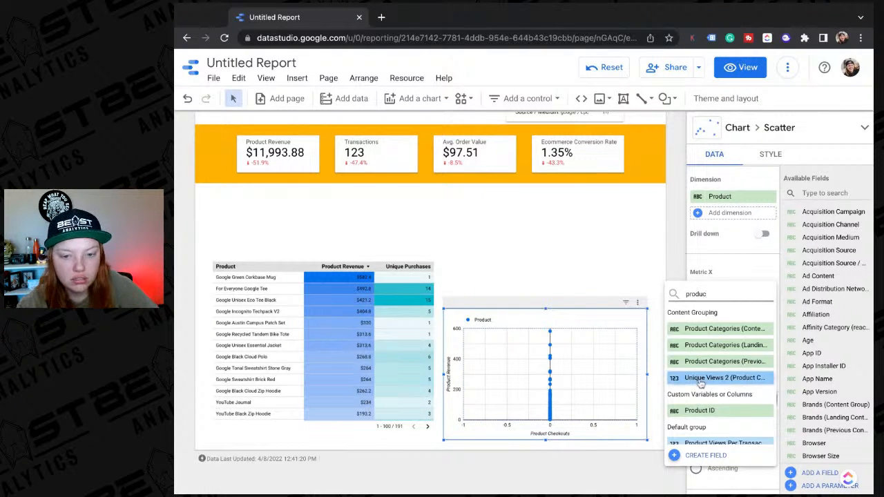
scroll(709, 440, down, 2)
click(710, 438)
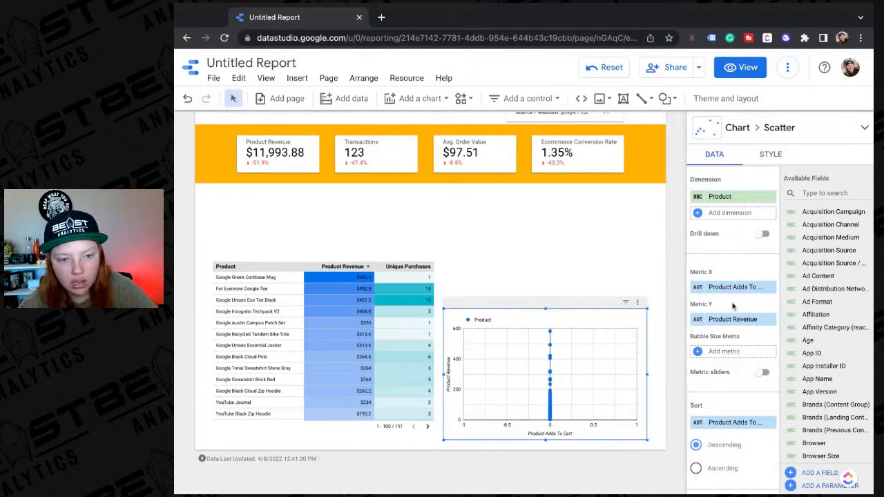
click(750, 319)
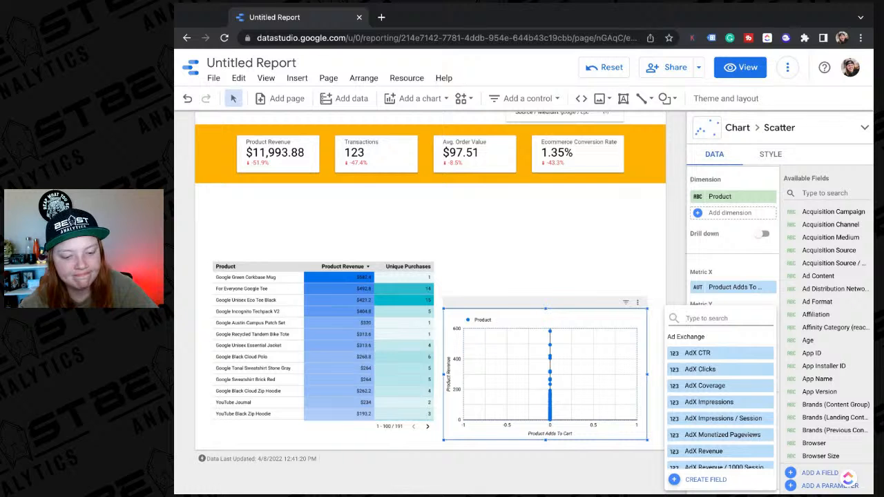
text(produc)
scroll(762, 382, down, 2)
scroll(762, 382, down, 4)
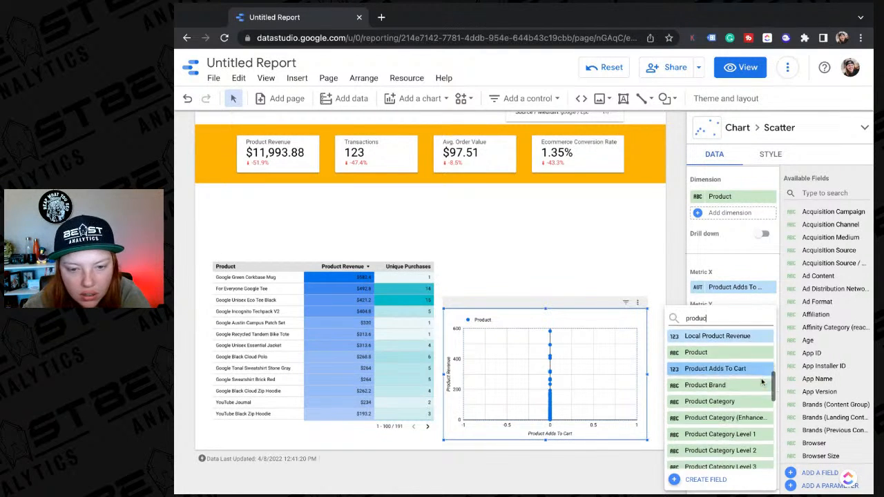
scroll(749, 410, down, 3)
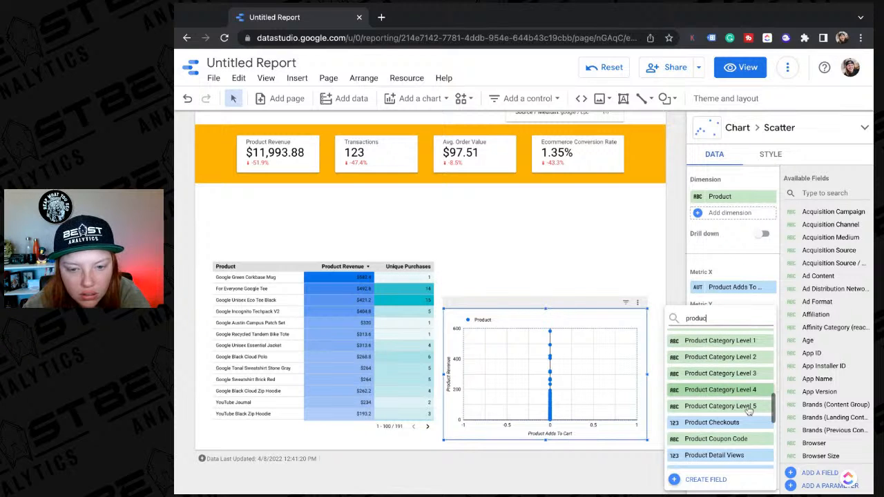
scroll(750, 411, down, 3)
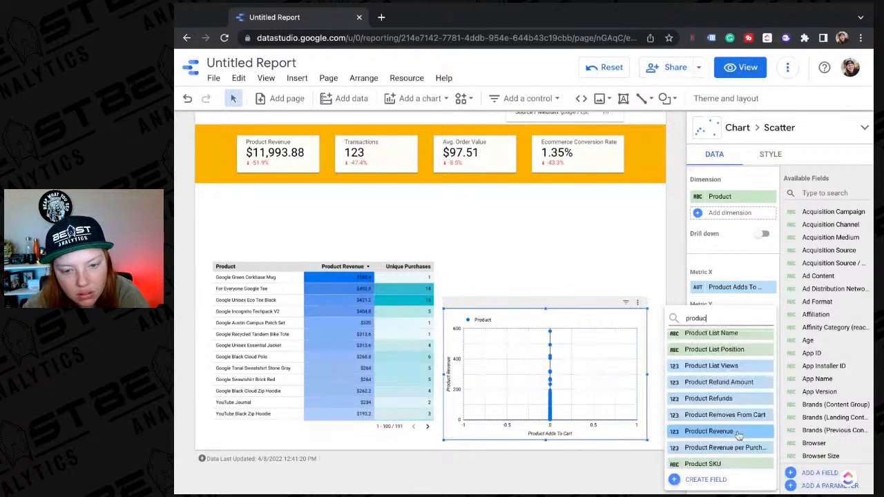
click(734, 337)
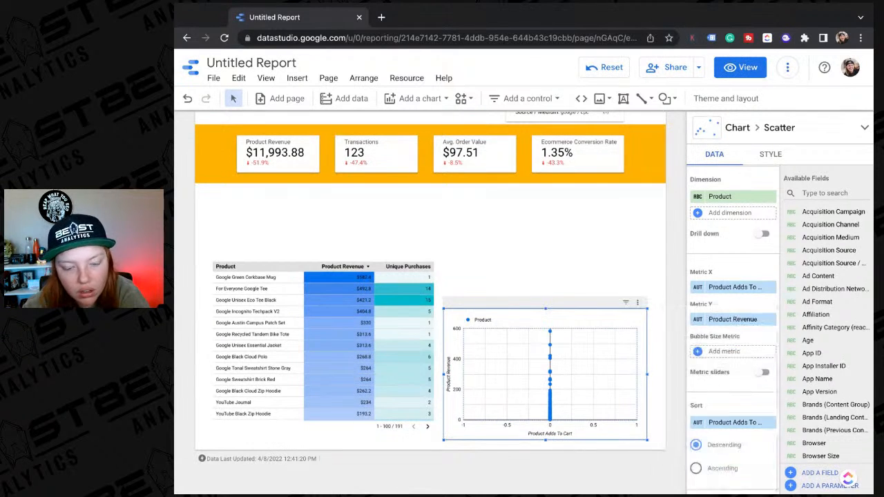
Step: Set the scatter chart's Metric X to Unique Purchases and inspect individual products' points in the plot
click(730, 288)
text(purch)
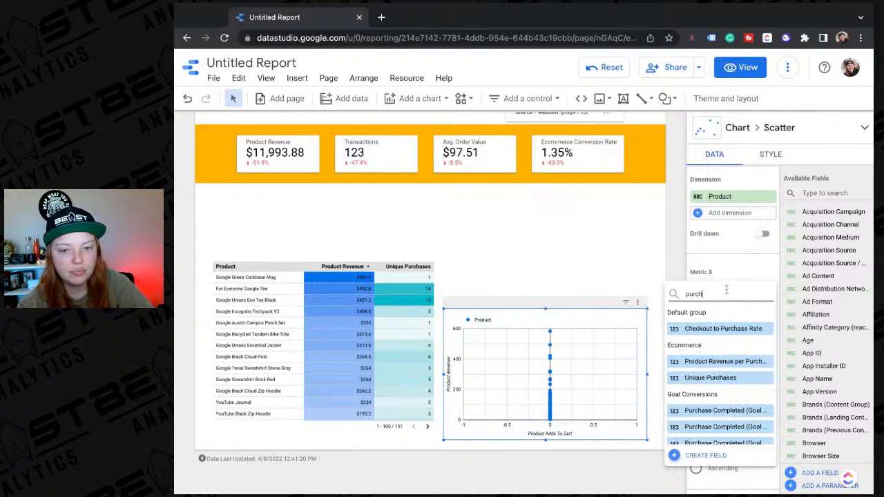
click(727, 379)
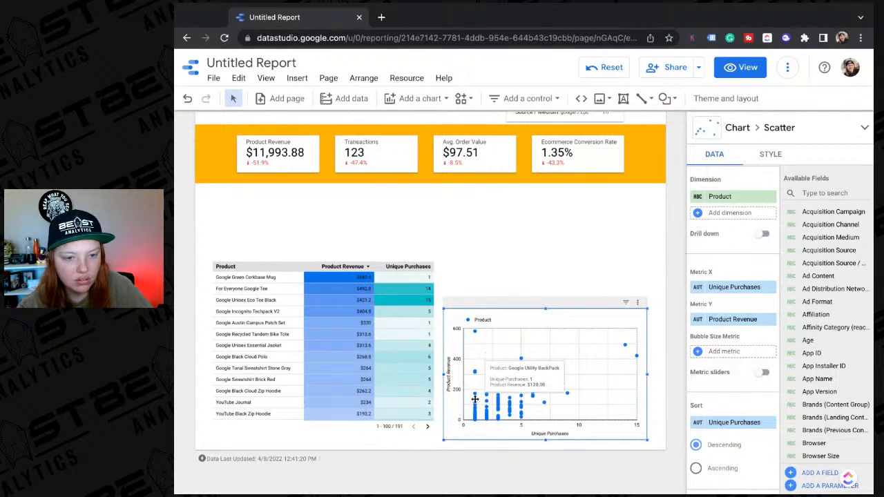
mouse_move(476, 408)
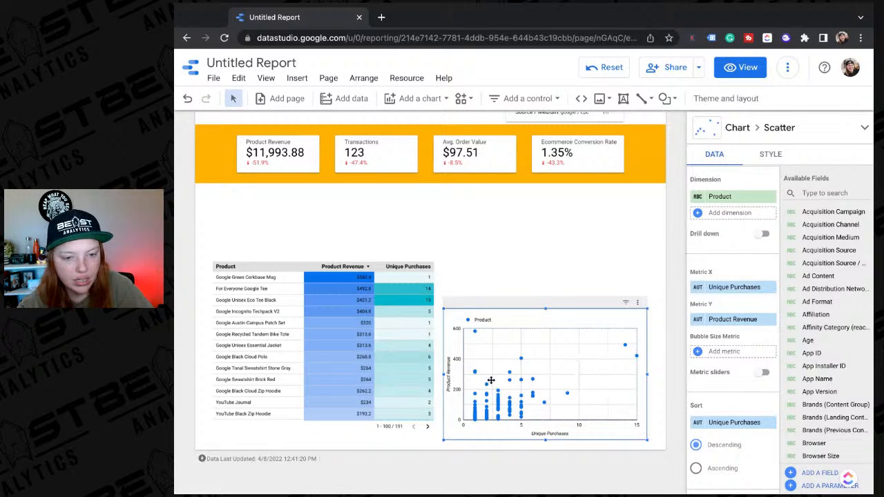
mouse_move(476, 334)
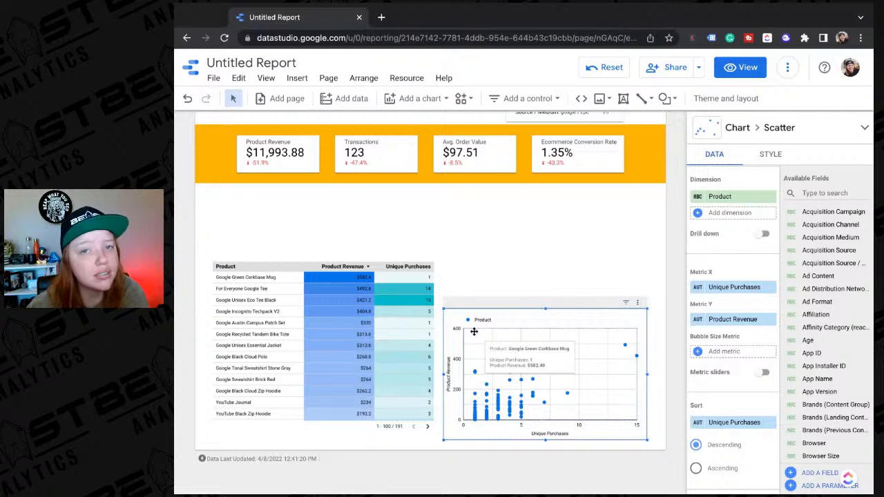
Step: Move the scatter chart slightly higher beside the product table and lower its top edge a little
drag(515, 310, 509, 315)
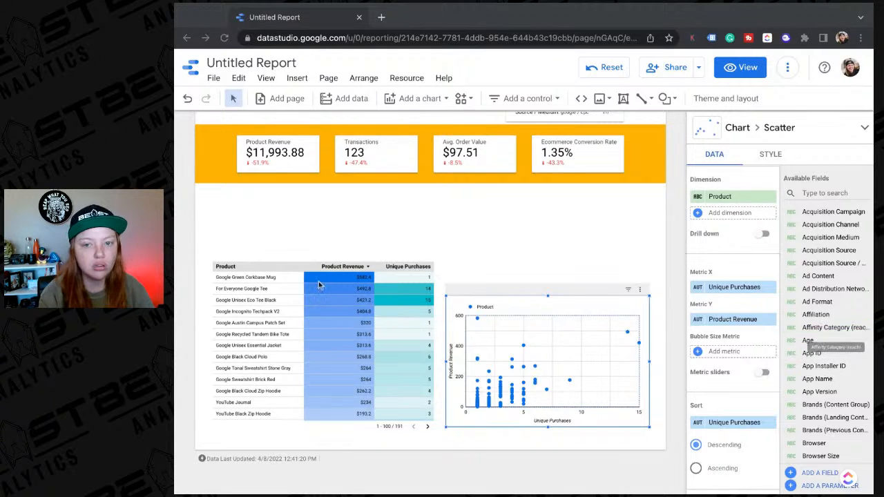
click(489, 273)
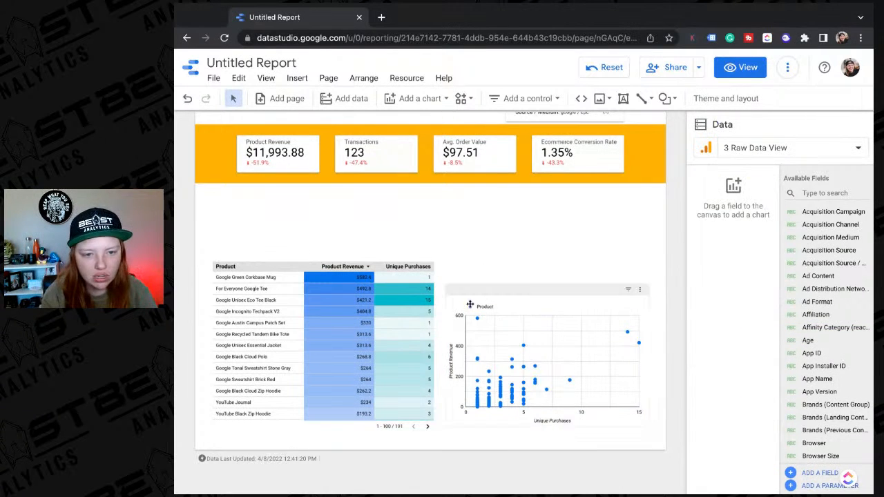
click(483, 290)
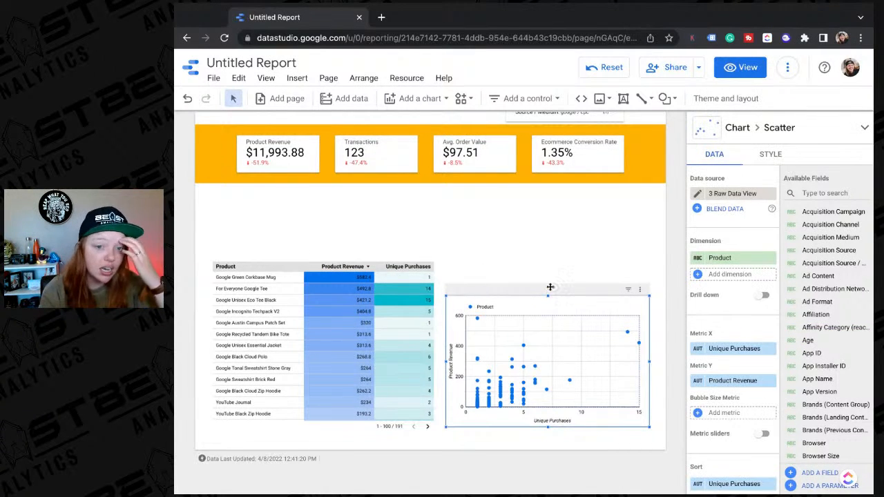
click(551, 266)
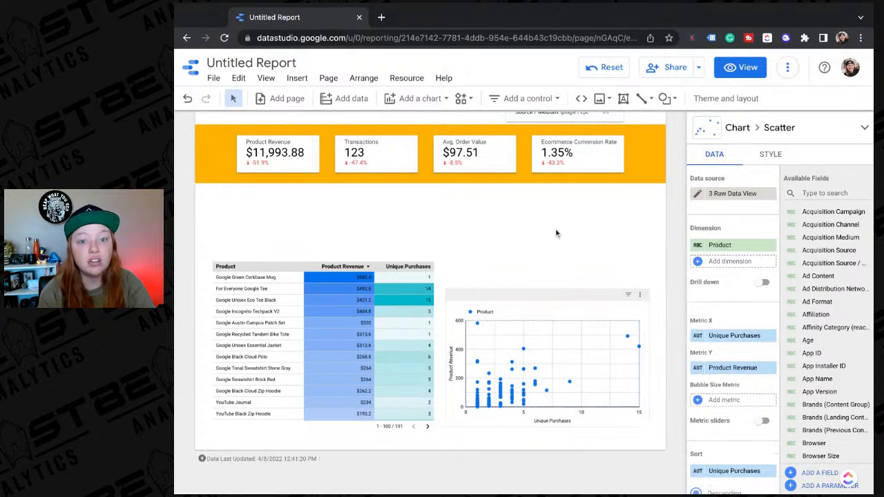
Step: Add a time series chart just below the orange scorecard band, aligned with the left edge of the product table
click(463, 99)
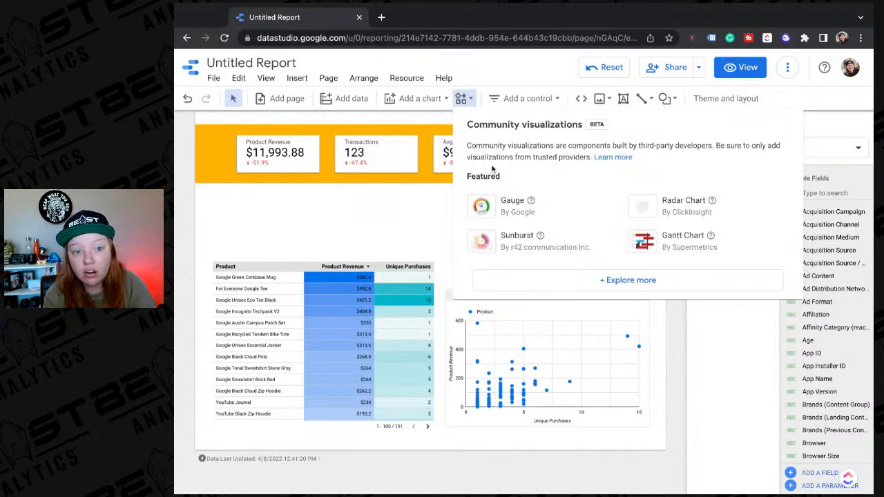
click(421, 99)
click(421, 99)
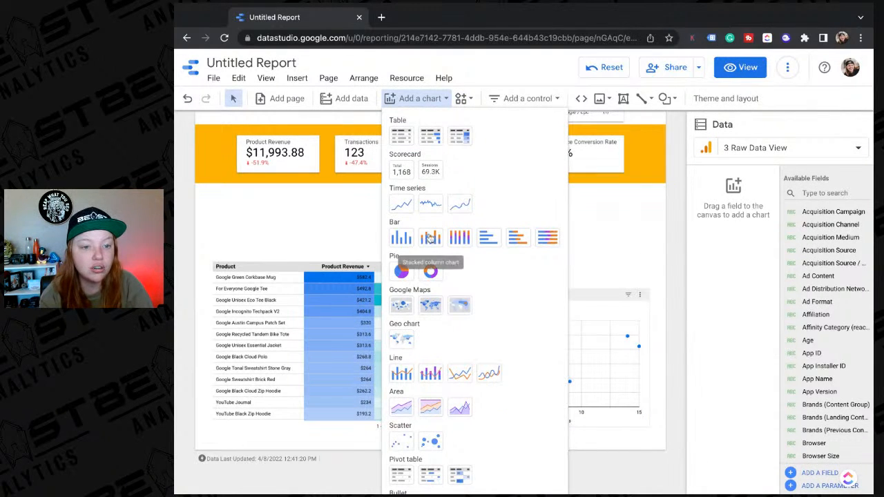
click(402, 207)
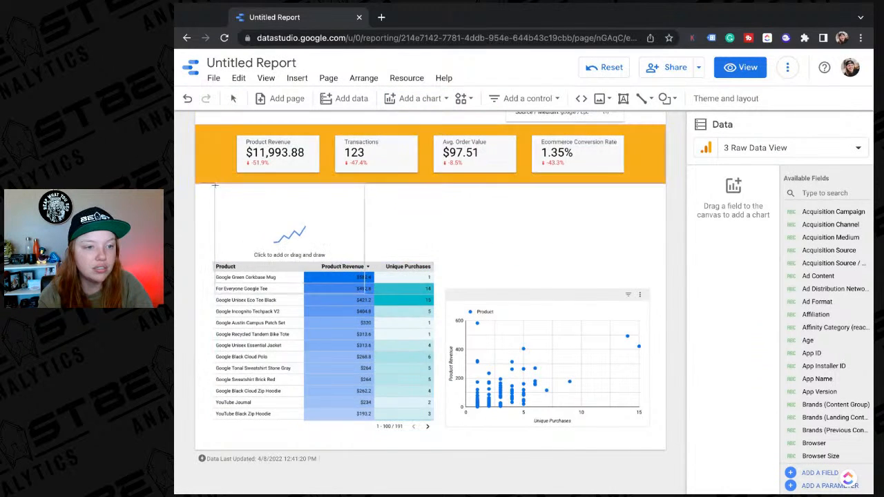
click(215, 186)
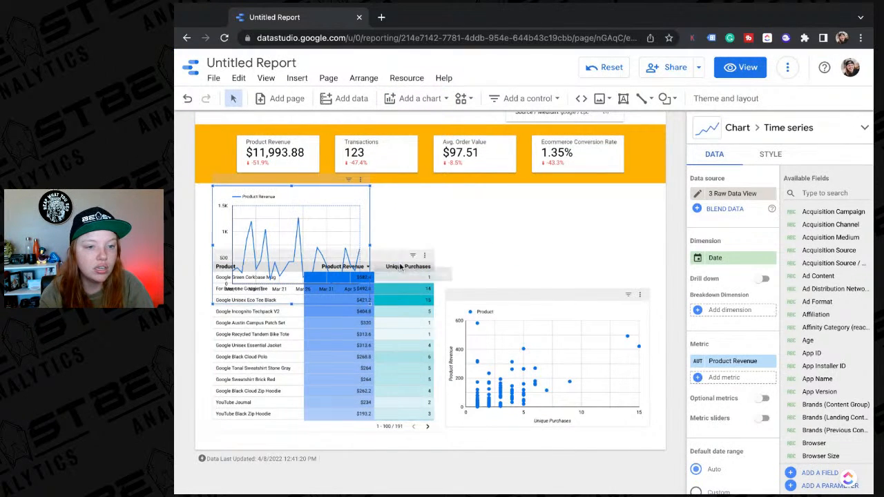
Step: Shorten the product table from its top edge and fit the time series chart above it at the table's full width
click(363, 255)
drag(436, 261, 434, 306)
click(280, 238)
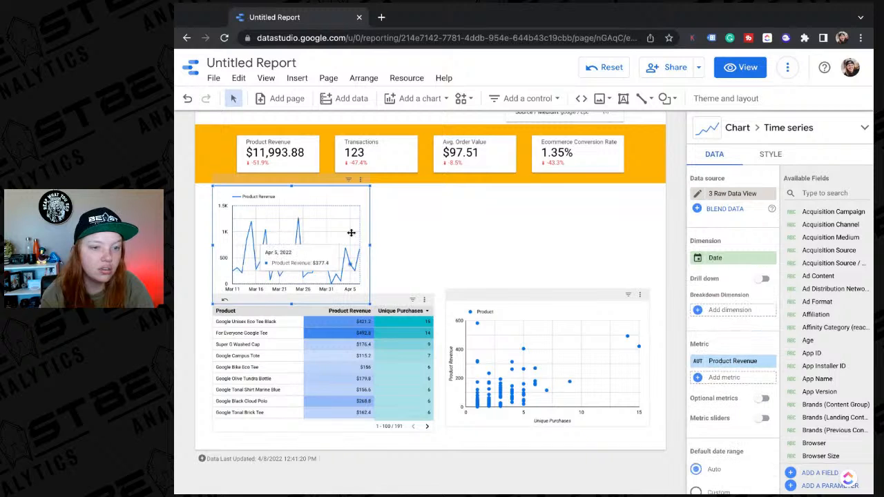
drag(370, 244, 434, 244)
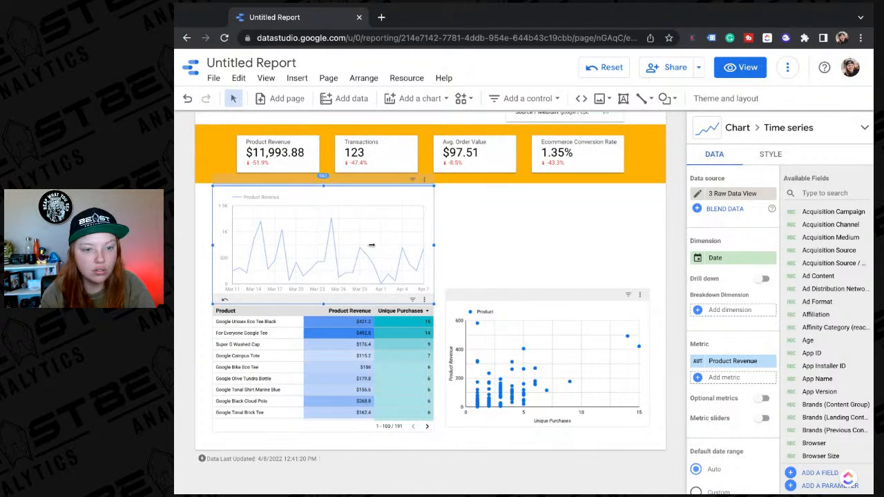
drag(324, 304, 323, 290)
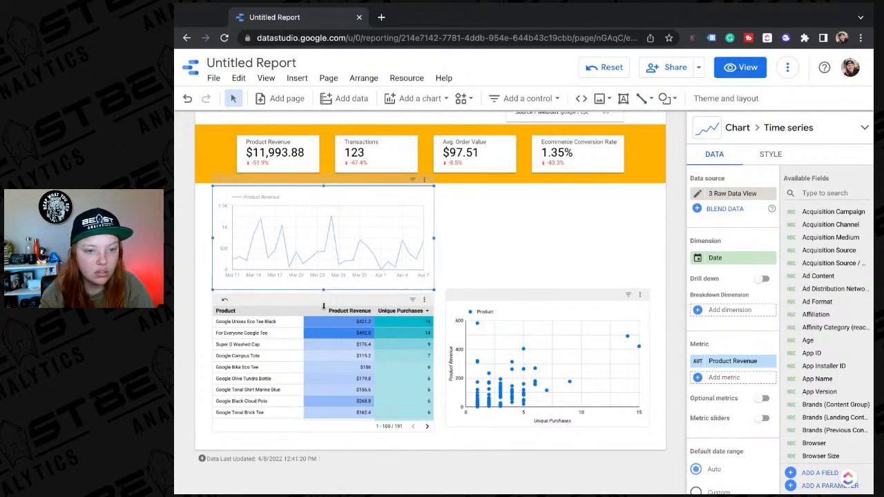
click(716, 362)
text(trans)
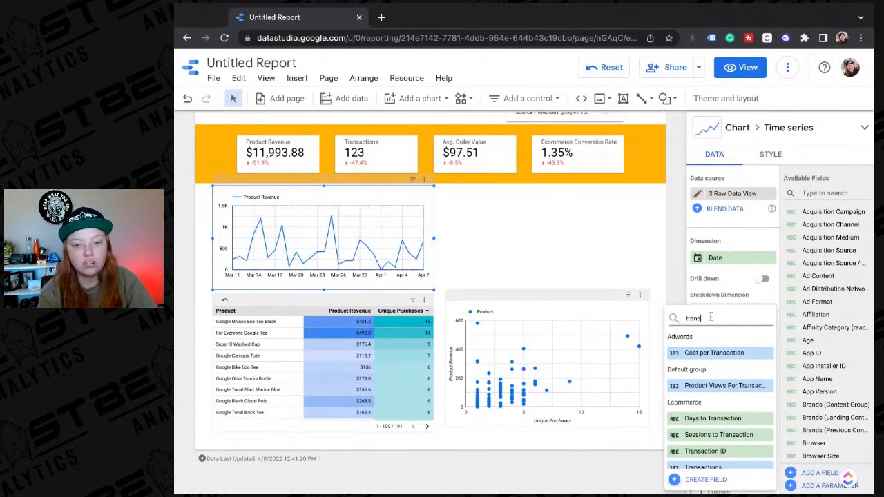
key(BackSpace)
key(BackSpace)
key(BackSpace)
key(BackSpace)
key(BackSpace)
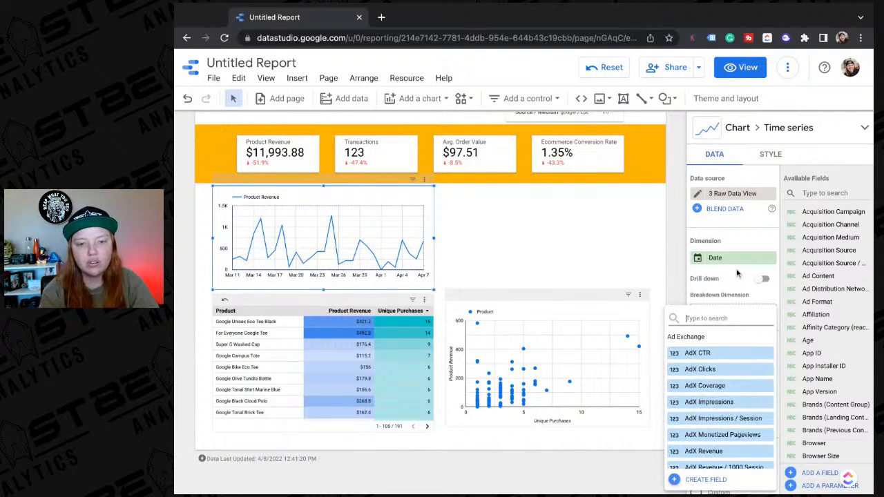
click(657, 237)
Step: Add Sessions as a second metric to the time series chart
click(724, 377)
text(sess)
scroll(701, 413, down, 10)
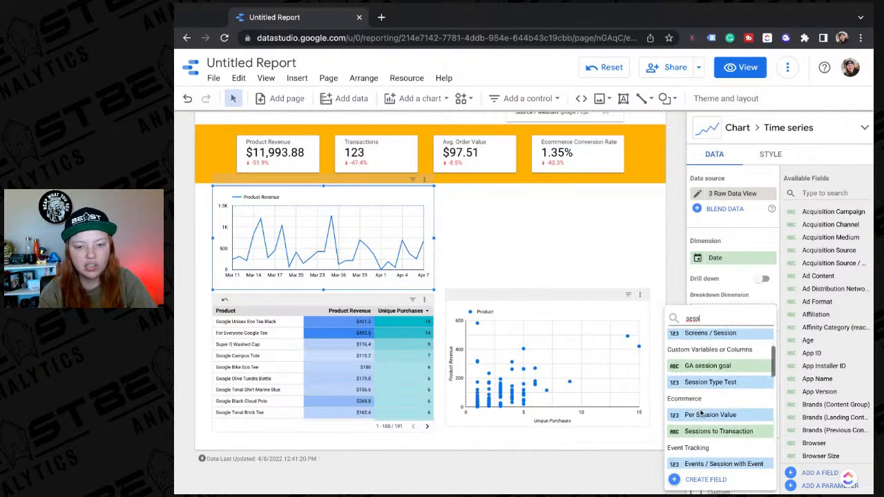
scroll(718, 394, down, 5)
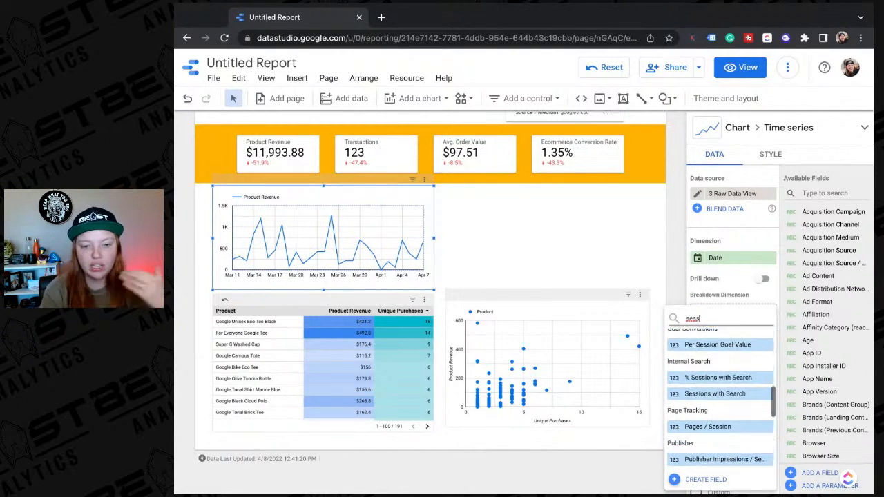
scroll(719, 400, down, 3)
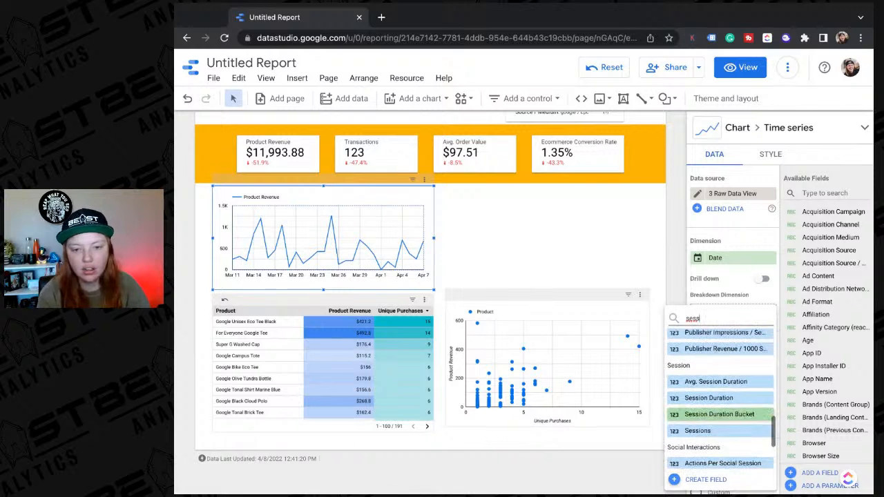
click(699, 431)
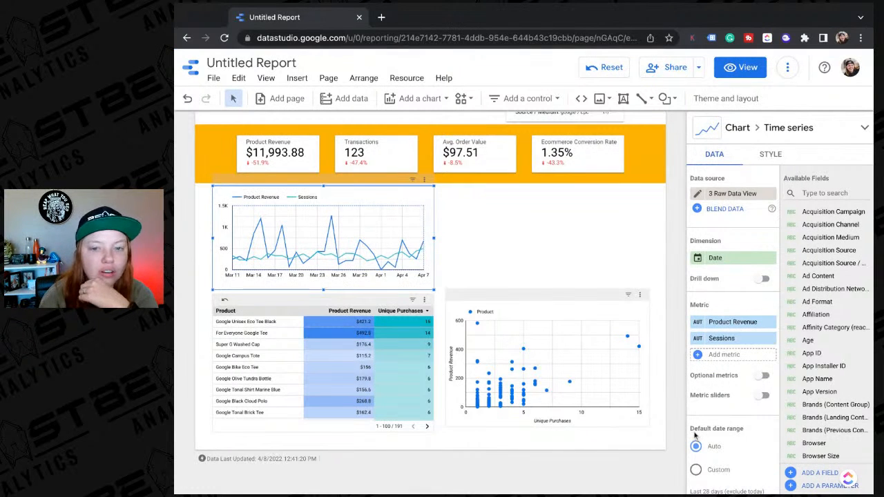
Step: Display the time series chart's Sessions series as bars and nudge the chart slightly down from the scorecard band
click(769, 155)
scroll(708, 373, down, 3)
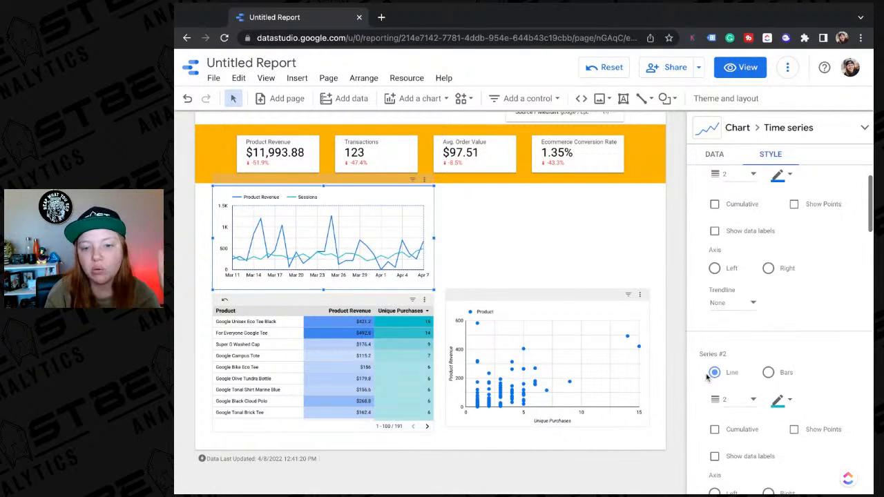
scroll(706, 375, up, 2)
scroll(706, 375, up, 1)
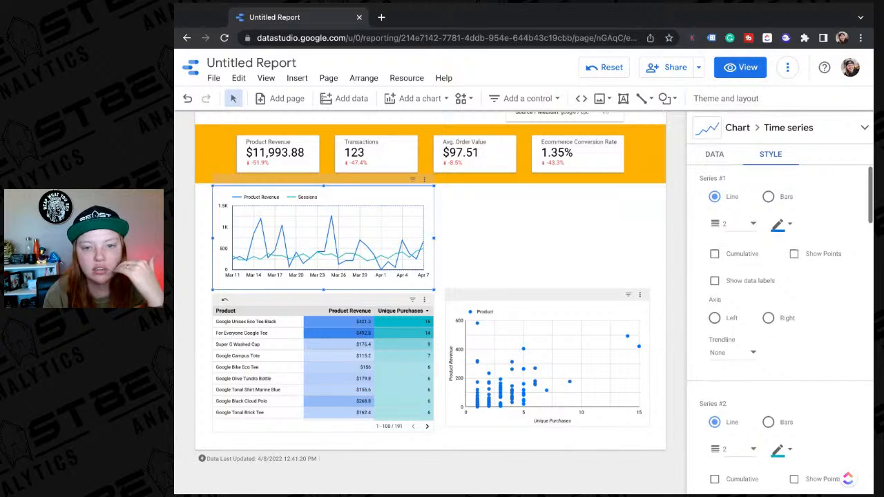
click(769, 423)
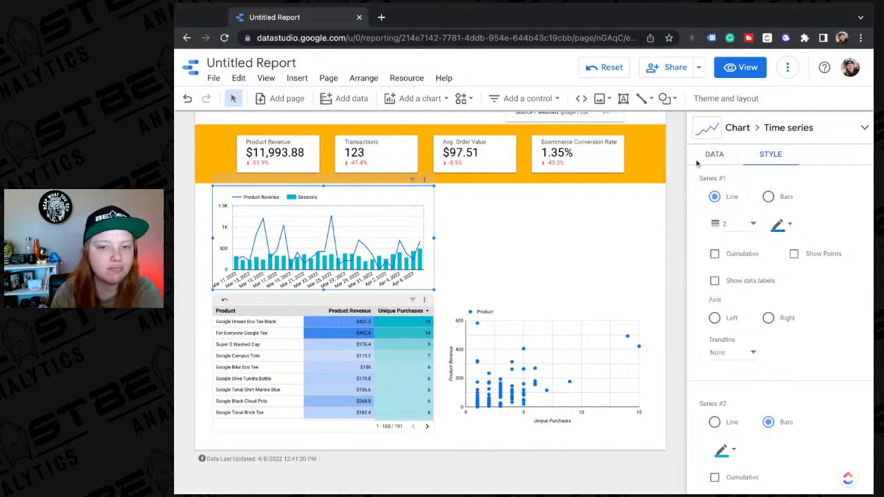
click(718, 155)
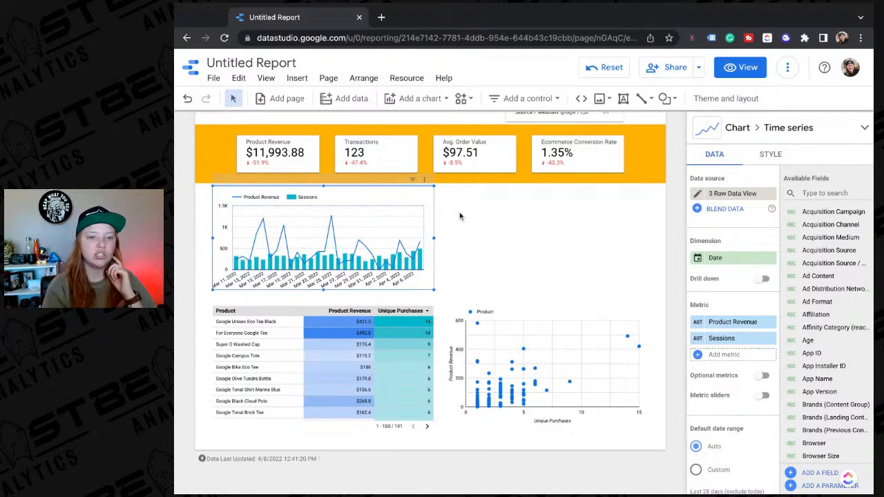
drag(339, 191, 339, 198)
click(493, 222)
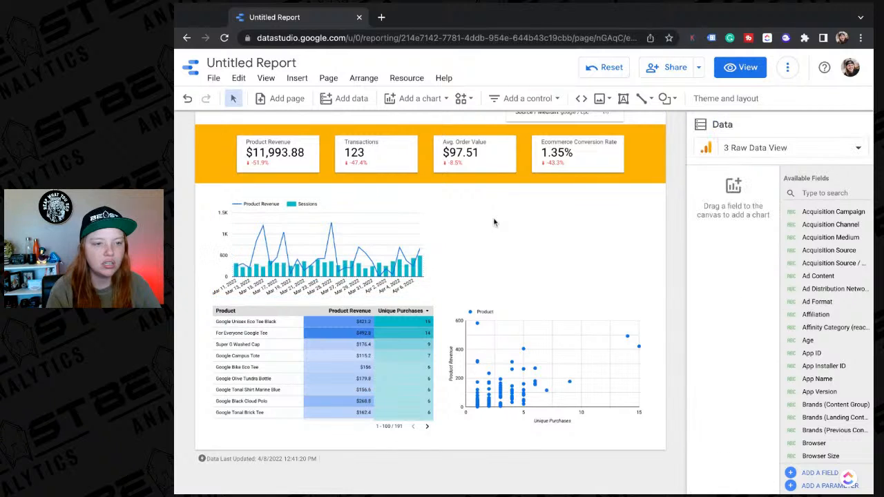
Step: Delete the scatter chart beside the product table
click(516, 295)
key(Delete)
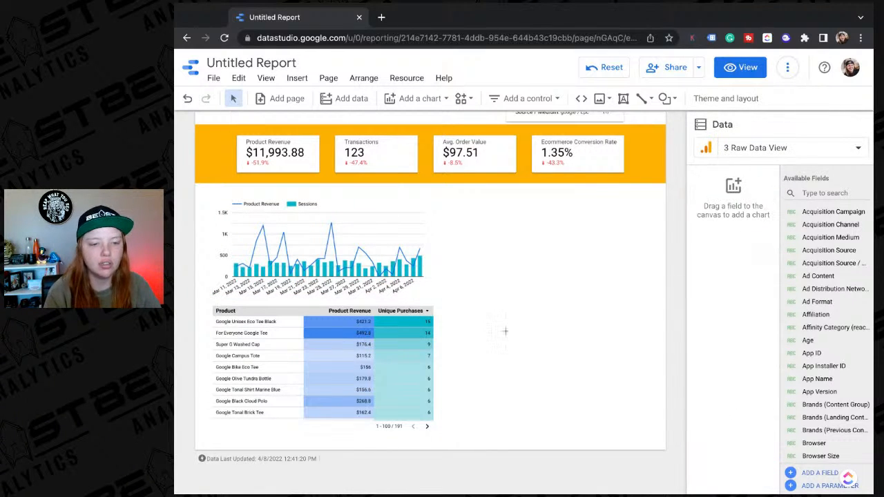
scroll(505, 331, up, 1)
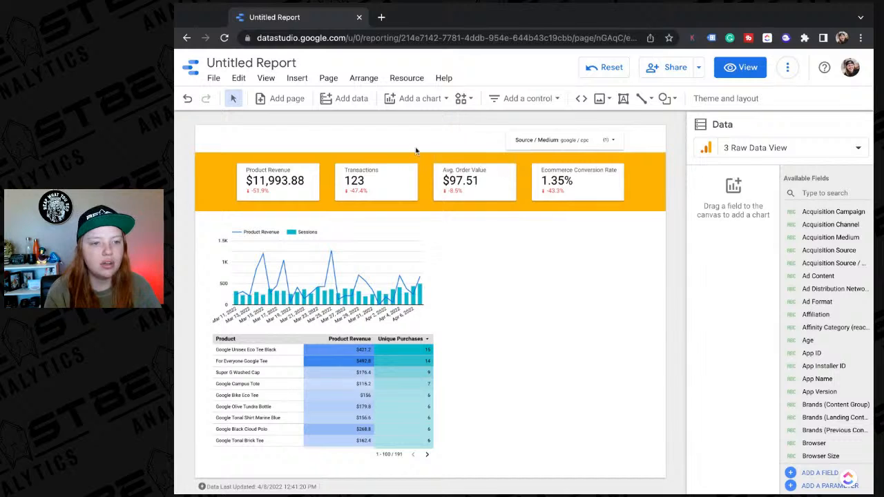
click(422, 229)
click(547, 265)
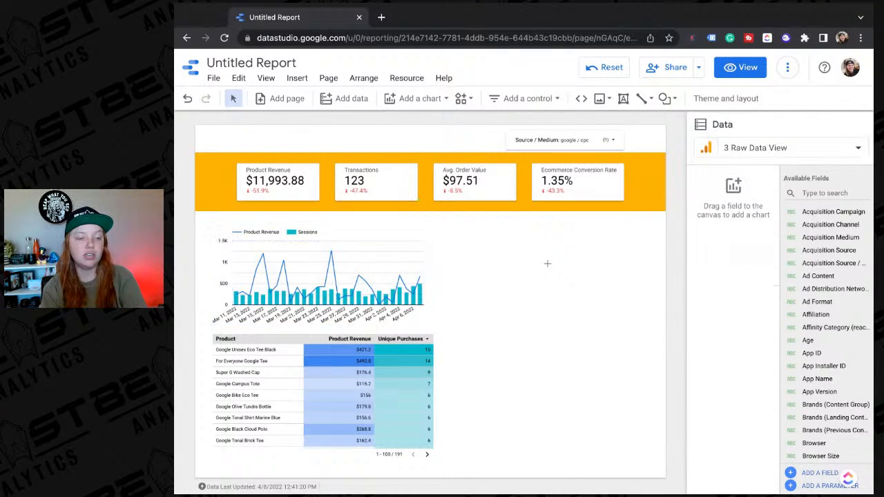
click(353, 98)
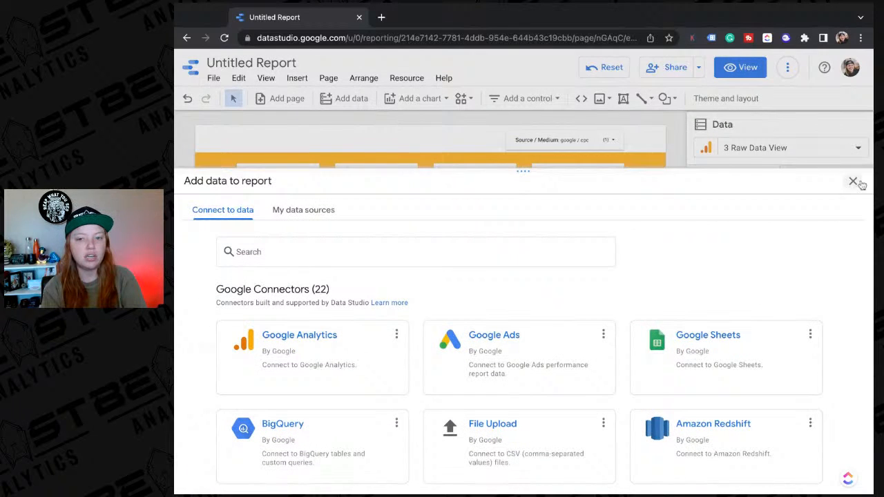
click(853, 181)
Step: Add a pie chart beside the time series chart, just below the scorecard band
click(418, 99)
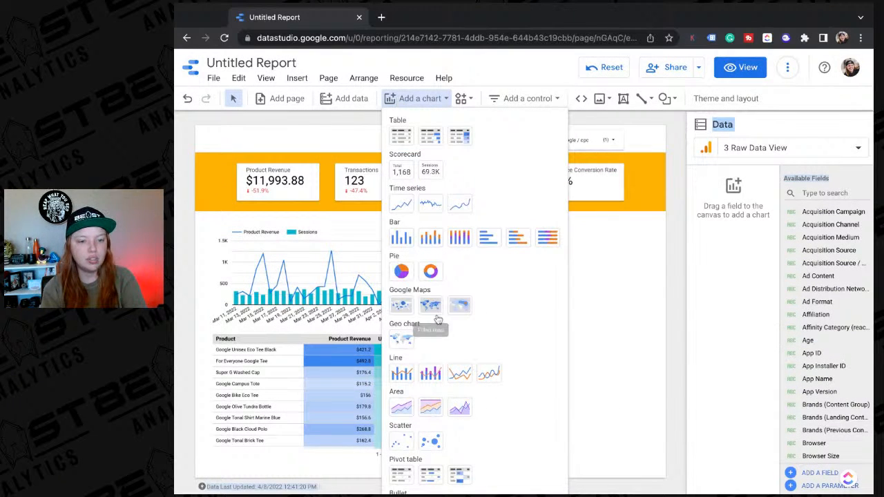
click(402, 271)
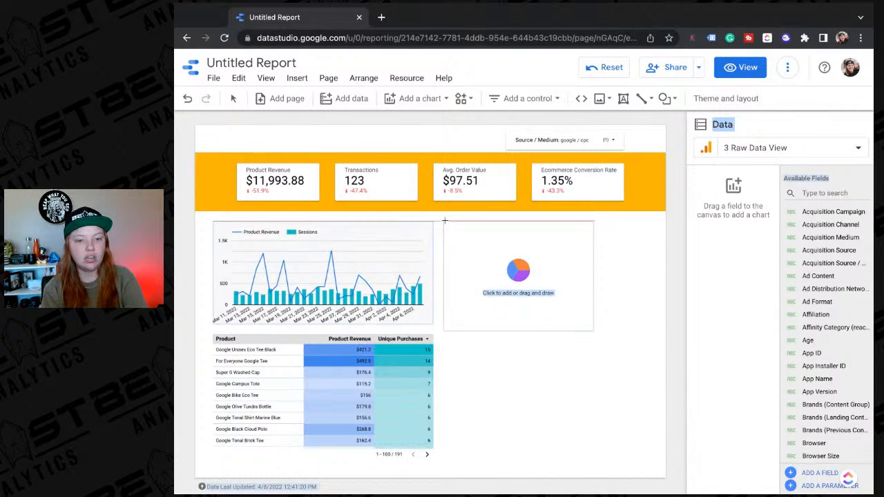
click(445, 218)
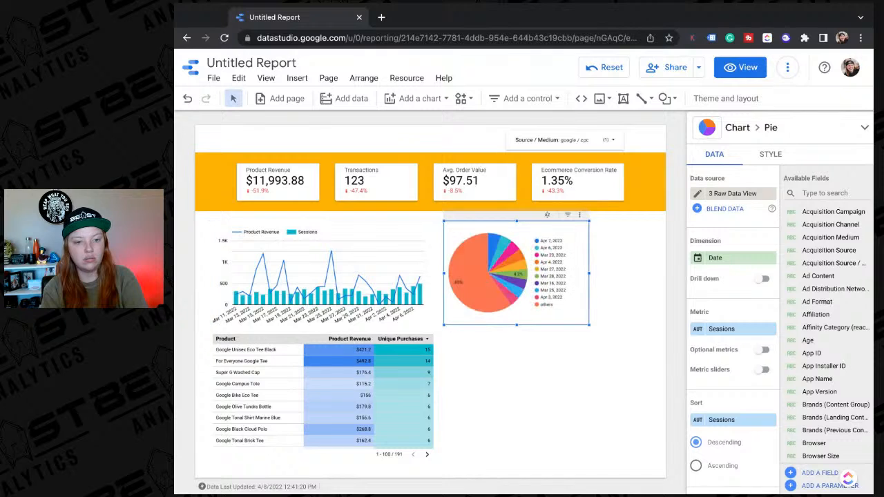
Step: Set the pie chart's dimension to Device Category and its metric to Transactions
click(718, 259)
text(devi)
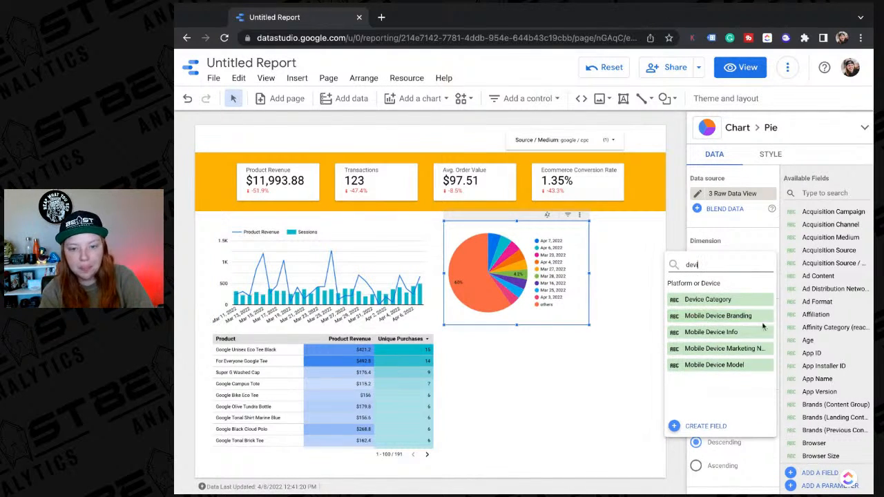
click(756, 300)
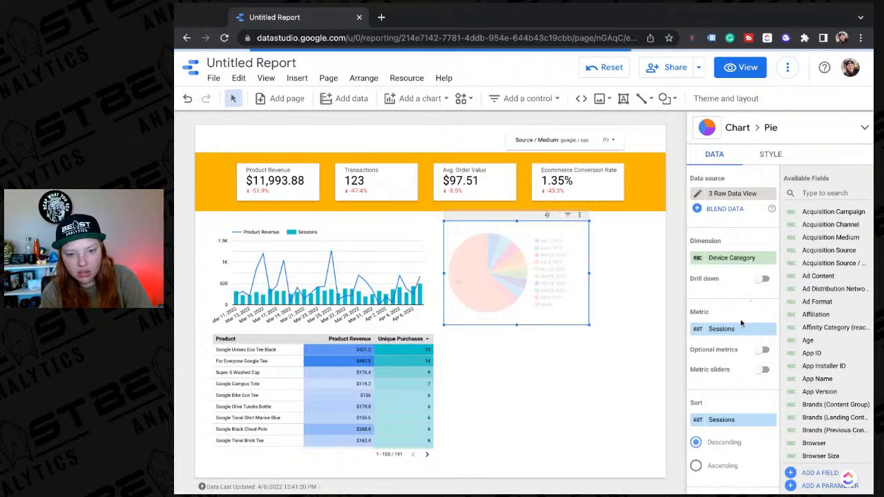
click(718, 323)
text(trans)
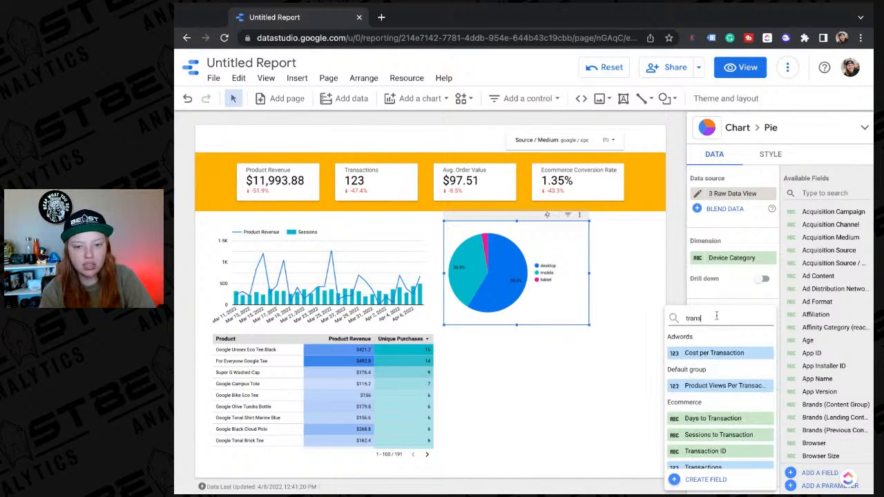
scroll(691, 442, down, 1)
click(703, 446)
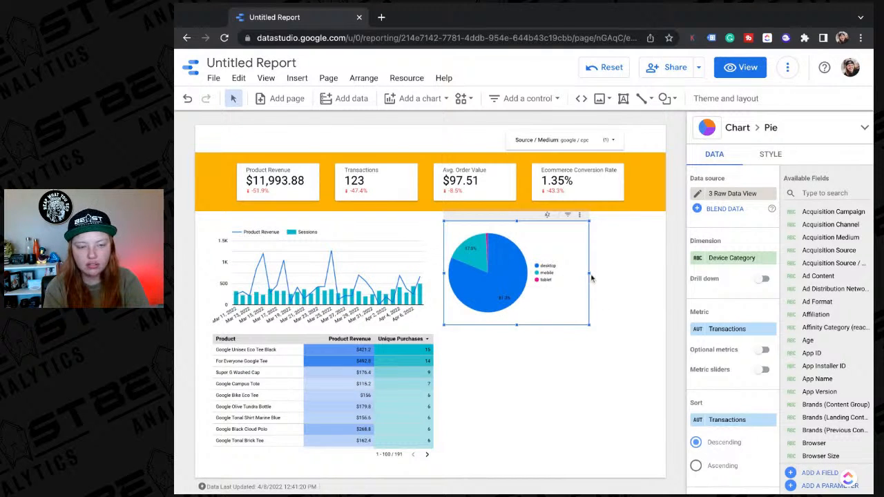
Step: Set the pie chart's legend font size to 14px
click(773, 156)
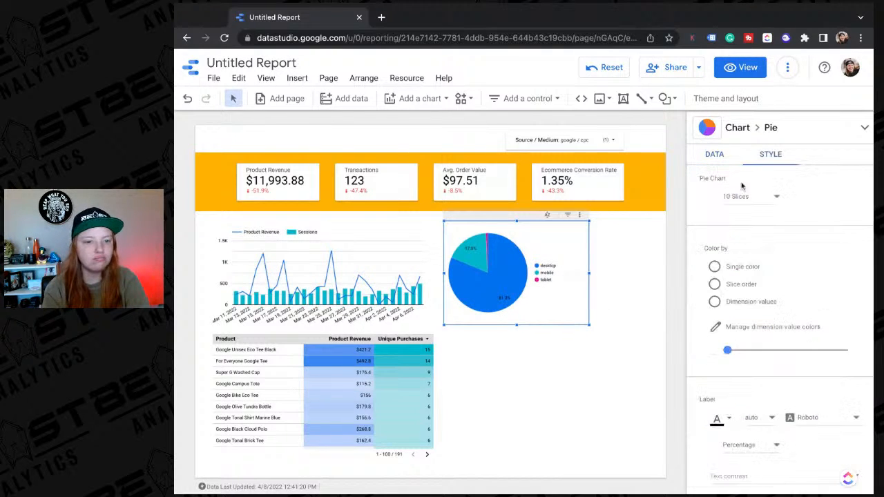
scroll(757, 330, down, 5)
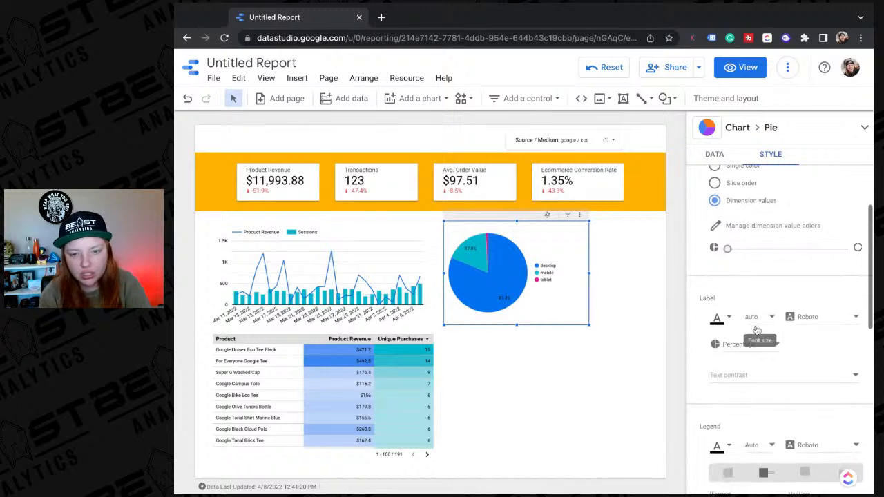
scroll(760, 214, down, 1)
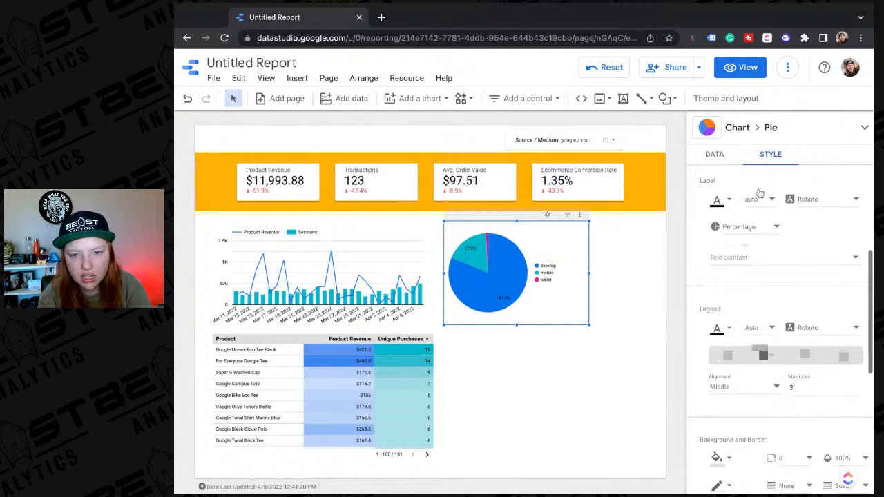
click(760, 201)
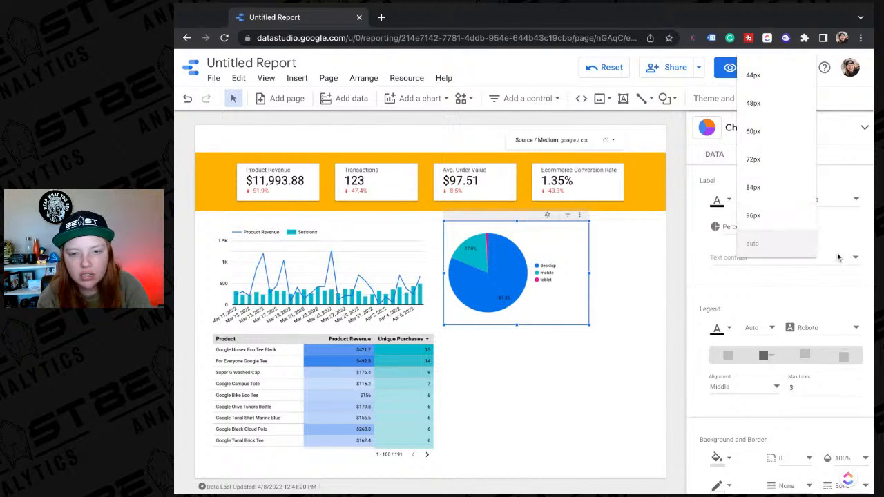
click(753, 244)
scroll(789, 359, down, 1)
click(753, 306)
scroll(763, 232, up, 5)
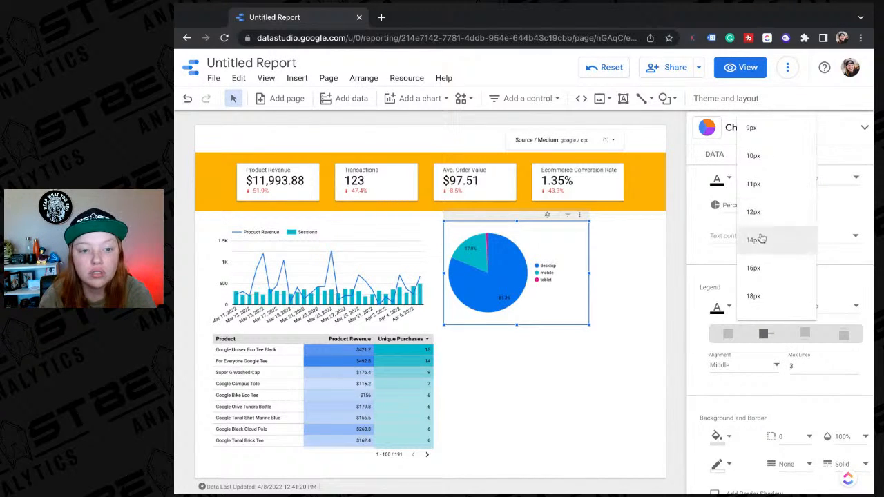
click(762, 239)
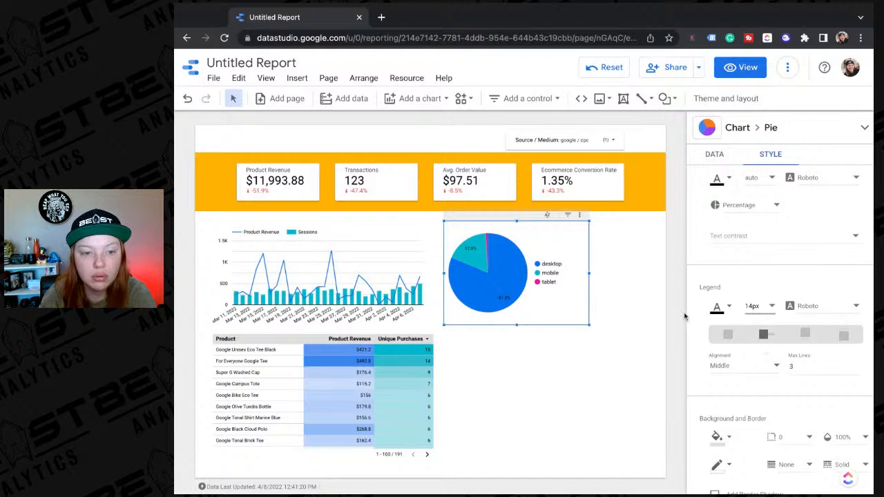
Step: Move the pie chart horizontally away from the time series chart to centre it in the free space
drag(474, 278, 496, 278)
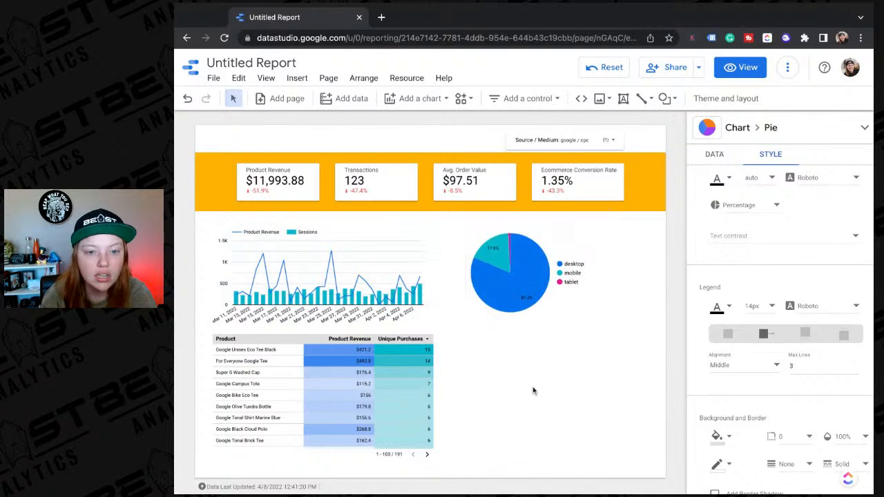
click(535, 390)
drag(559, 309, 555, 301)
click(542, 410)
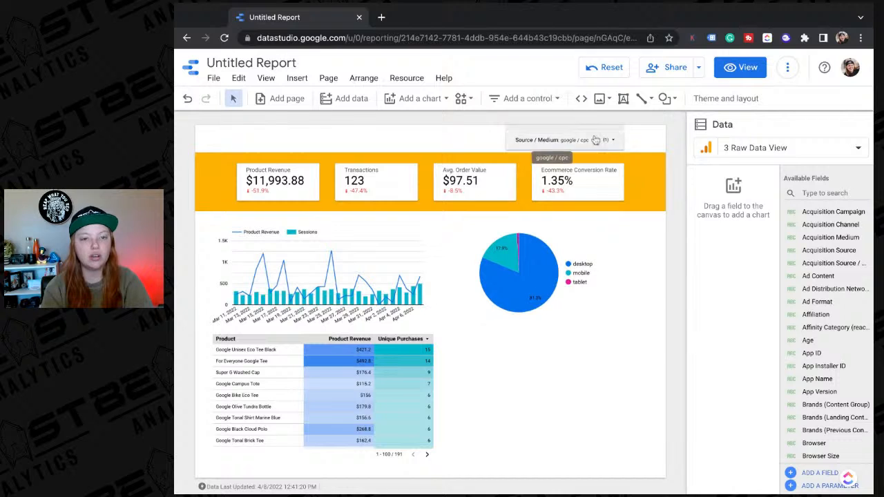
Step: Draw a Google Maps bubble map below the pie chart and align its bottom edge with the product table
click(415, 99)
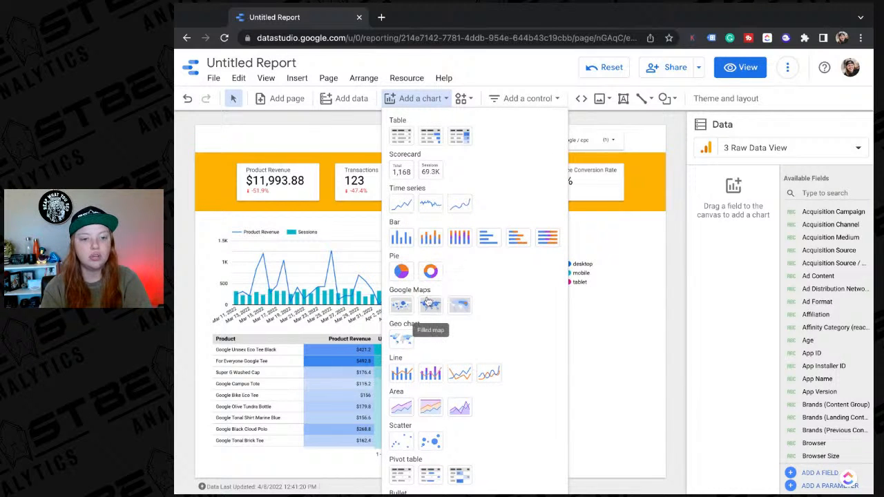
click(401, 305)
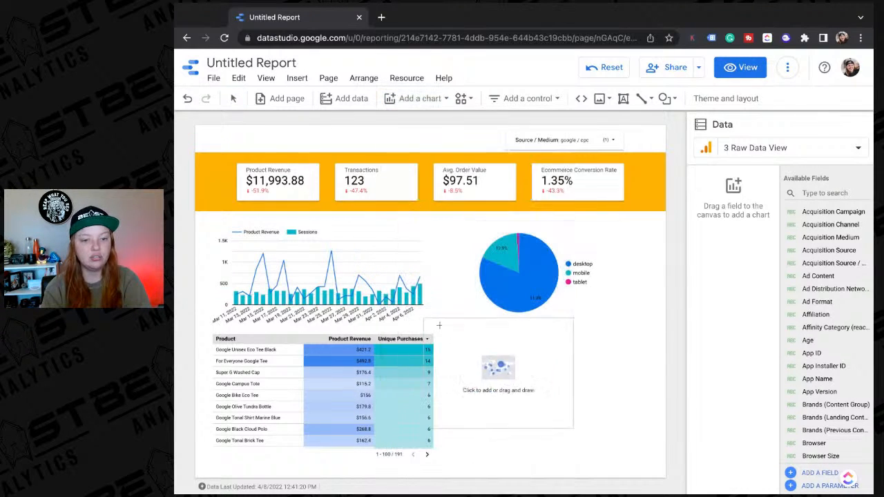
mouse_move(445, 334)
mouse_down()
mouse_move(660, 446)
mouse_move(652, 461)
mouse_up()
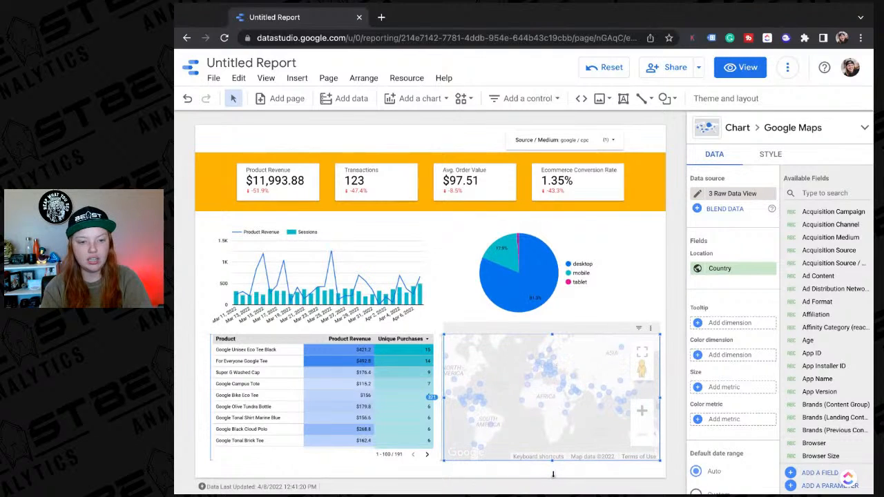
drag(551, 473, 552, 461)
Step: Size the map's bubbles by the Revenue metric
scroll(760, 342, down, 3)
scroll(761, 342, down, 1)
scroll(746, 331, up, 5)
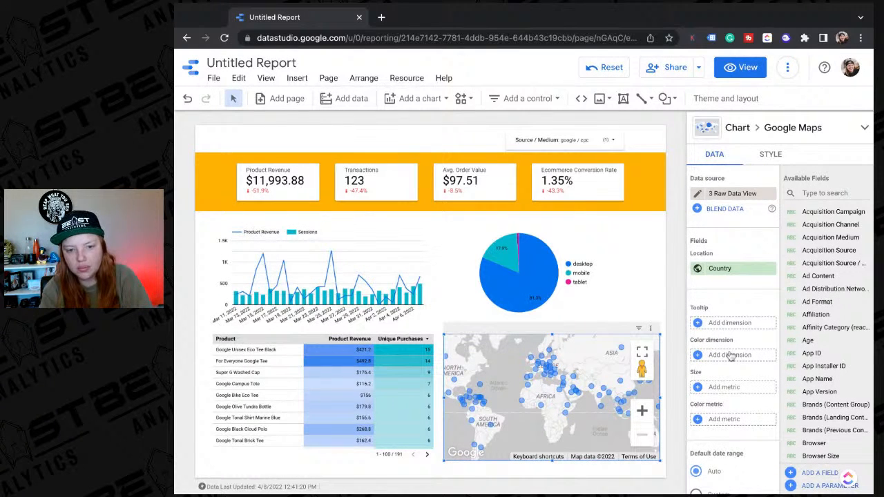
scroll(726, 355, down, 1)
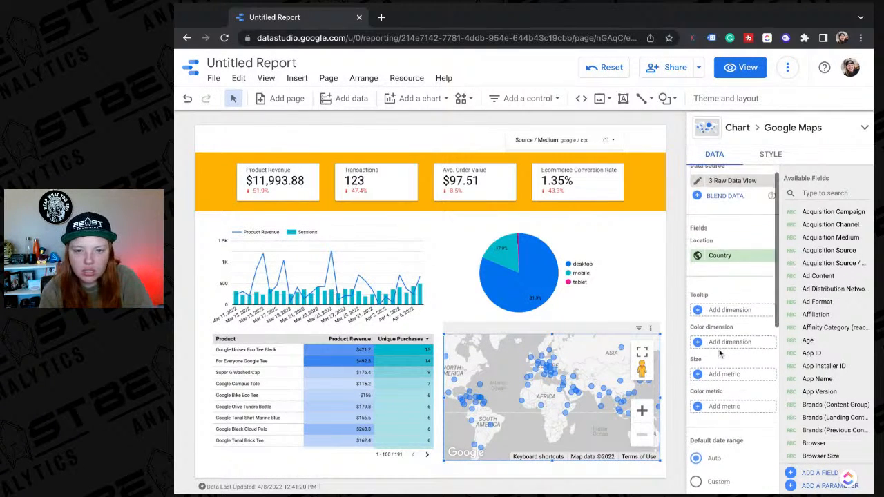
scroll(719, 350, down, 1)
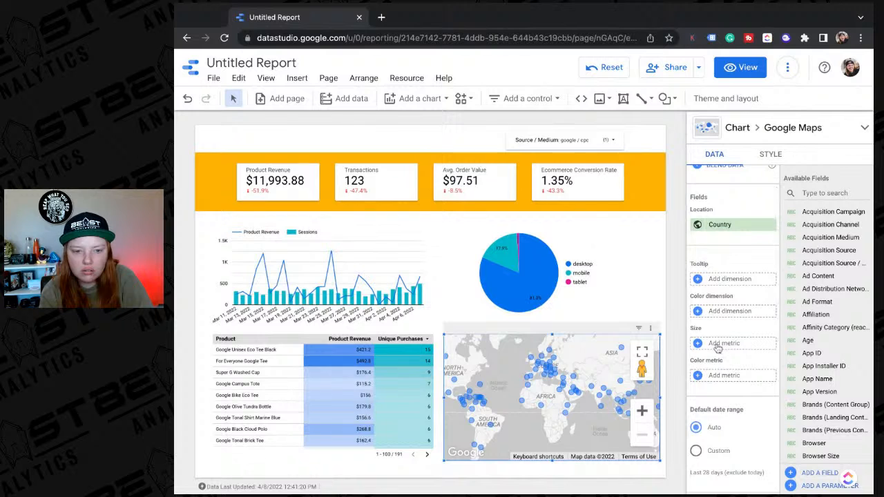
click(719, 346)
text(rever)
scroll(718, 397, down, 3)
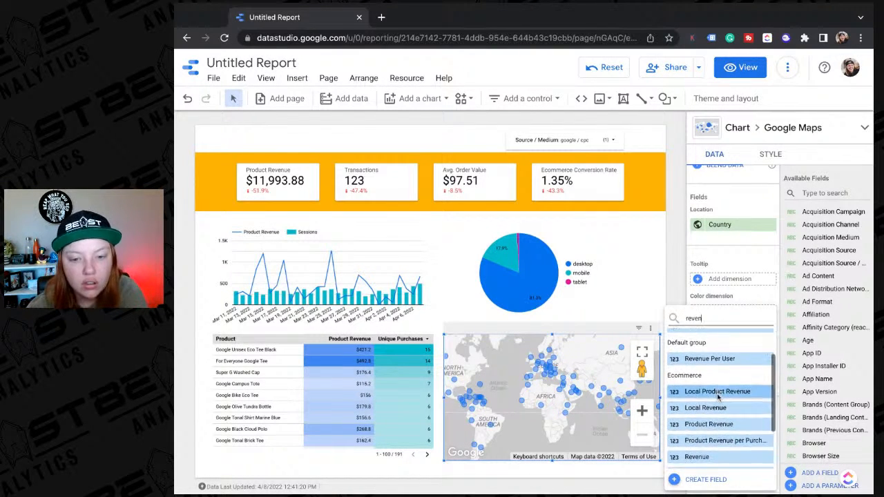
click(711, 392)
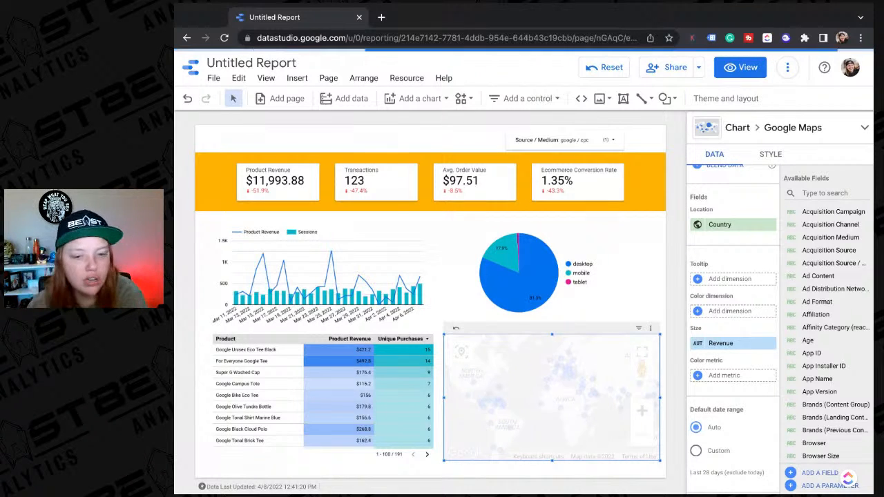
Step: Examine the country revenue bubbles over the United States and North America on the map
drag(525, 373, 545, 388)
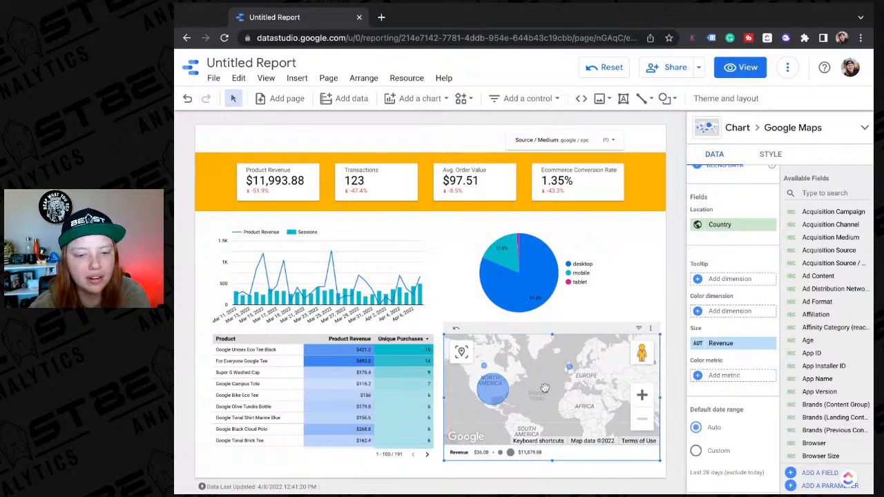
click(642, 395)
click(642, 395)
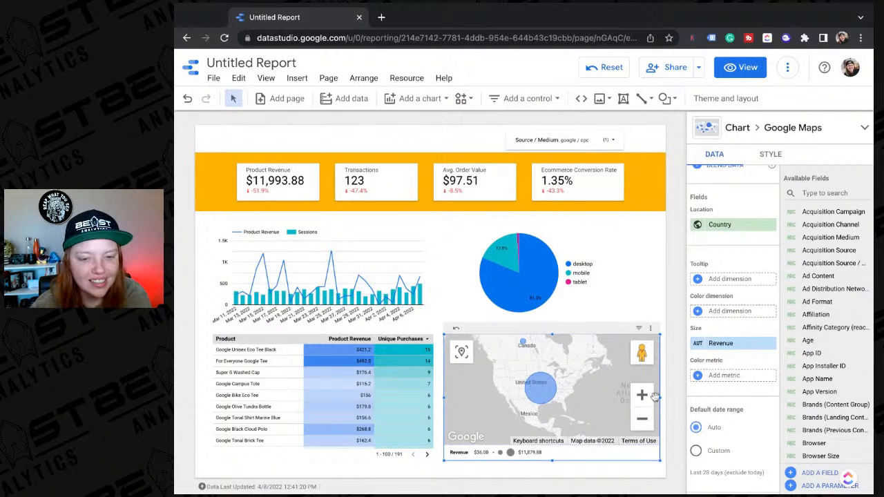
click(642, 395)
drag(599, 402, 627, 415)
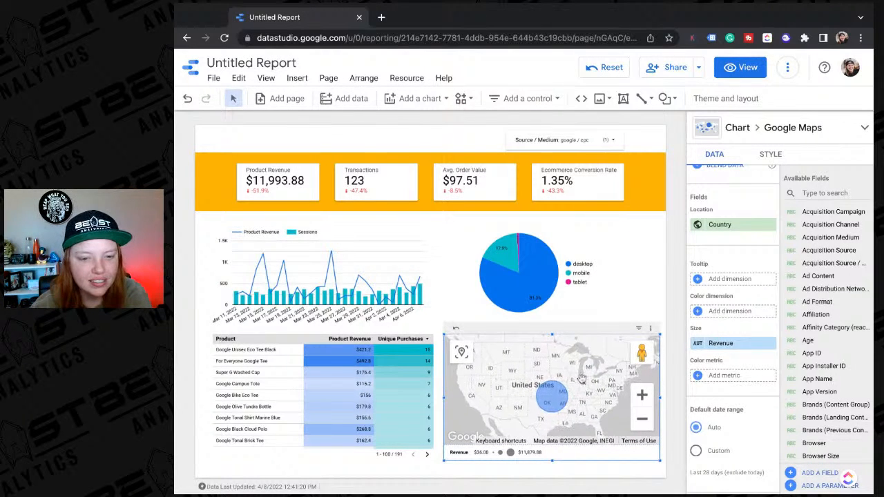
click(641, 426)
click(641, 426)
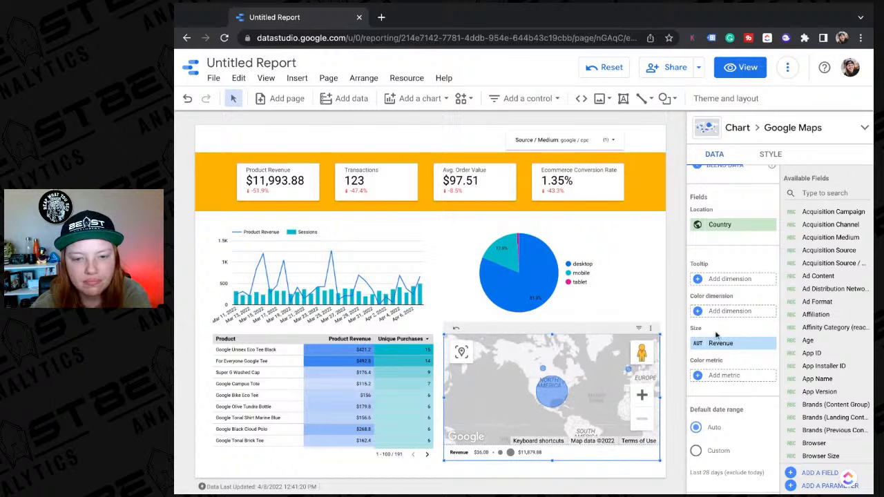
Step: Set the map's location field to Region and frame the map on the United States
click(720, 226)
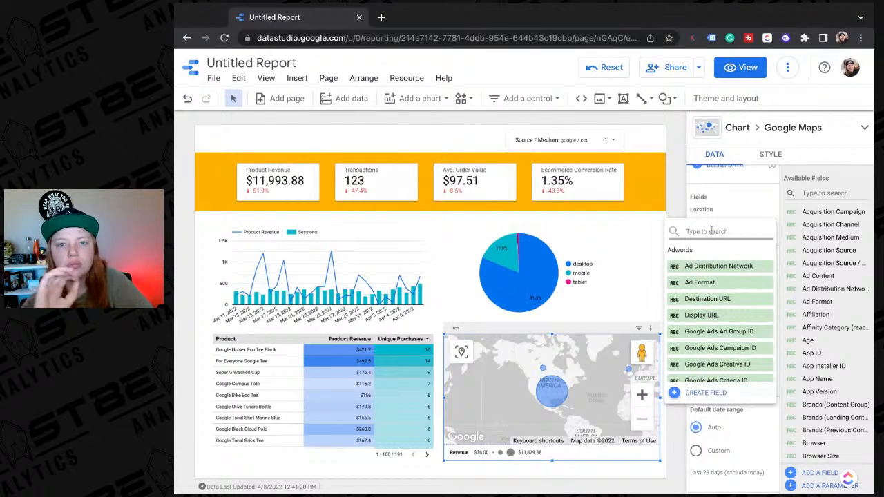
text(region)
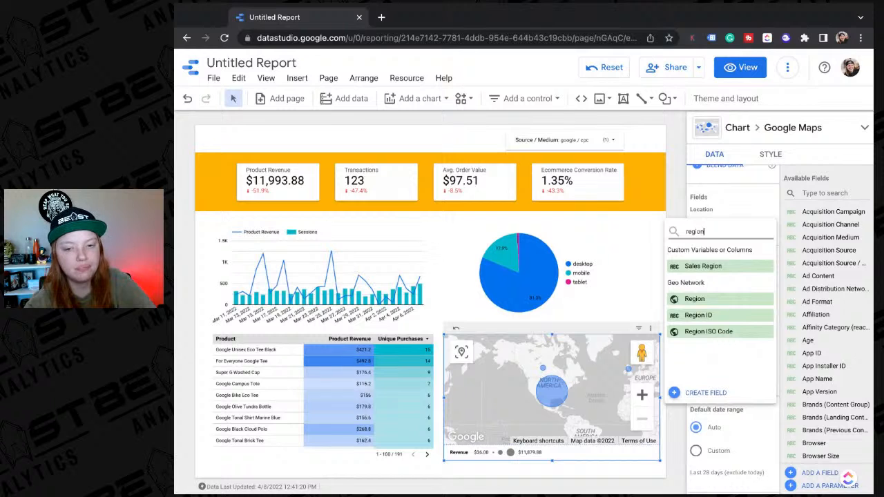
click(694, 300)
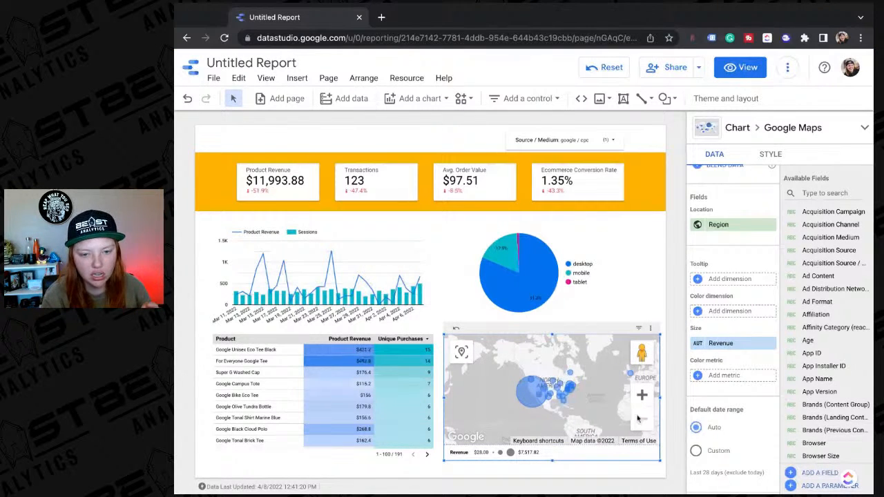
click(641, 394)
click(641, 395)
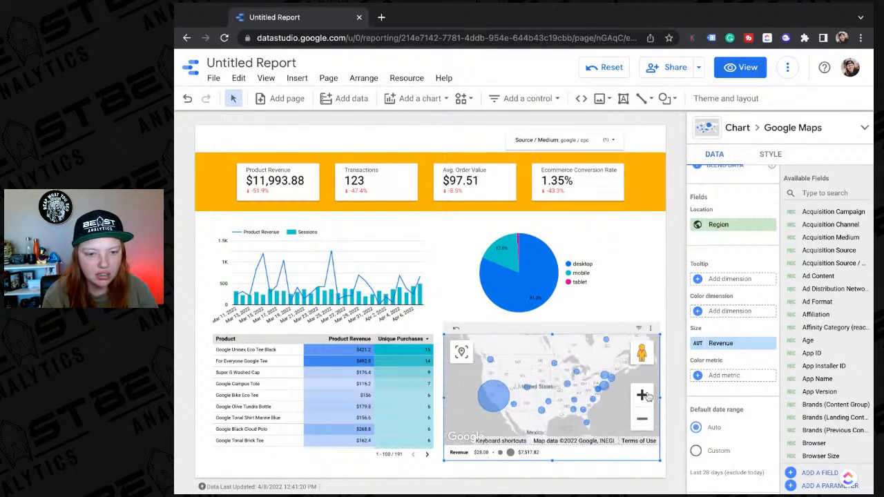
drag(574, 376, 575, 382)
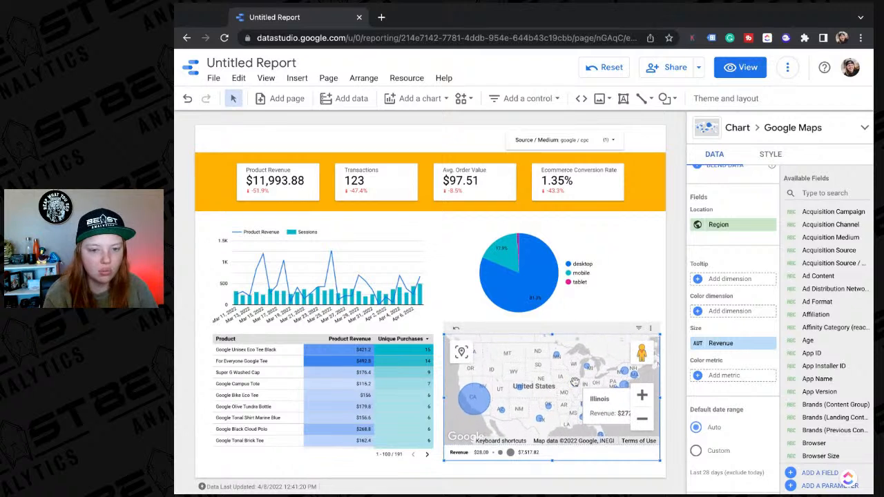
Step: Zoom the revenue map out to show North America
click(647, 426)
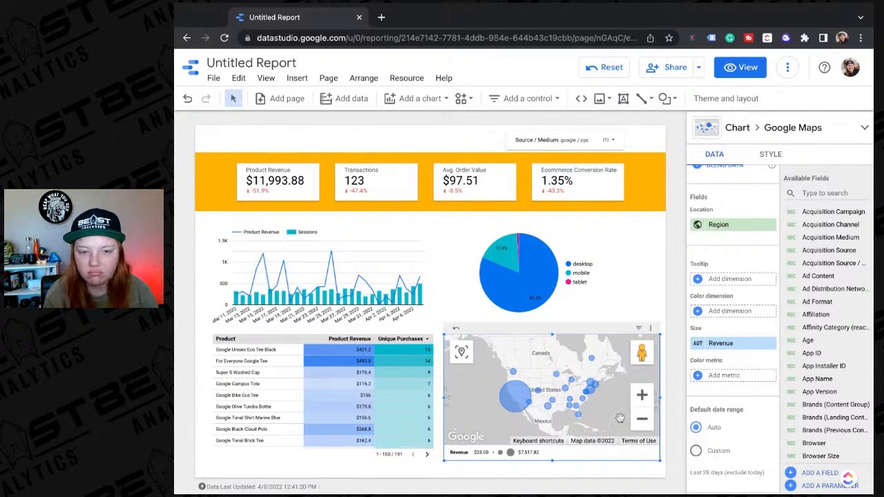
click(619, 309)
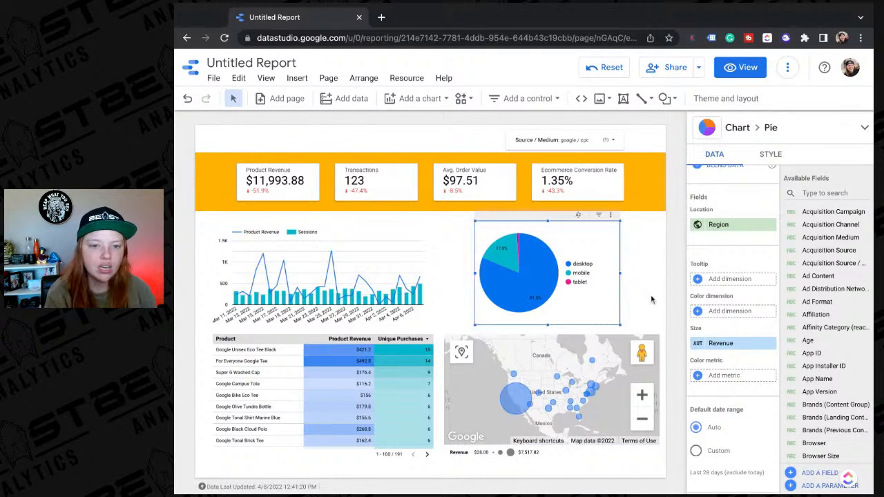
click(652, 295)
Step: Shift the device pie chart slightly so it is centred above the revenue map
scroll(621, 291, down, 1)
click(549, 261)
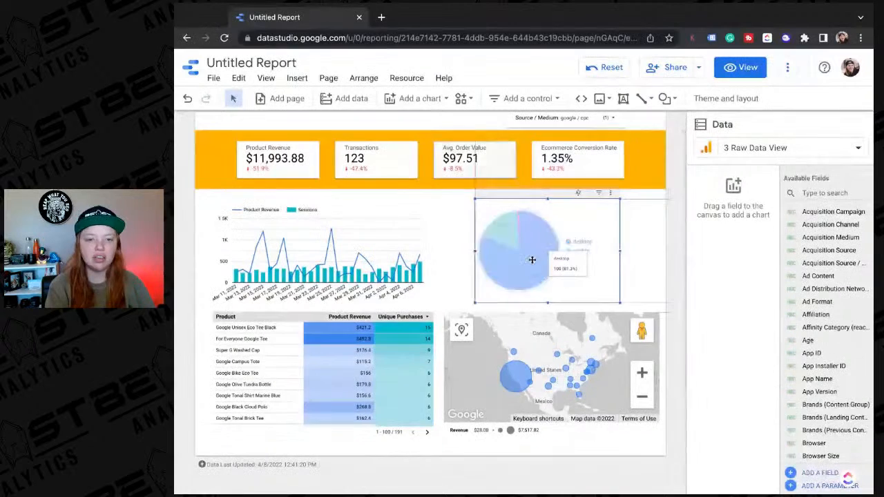
drag(532, 259, 526, 263)
click(636, 242)
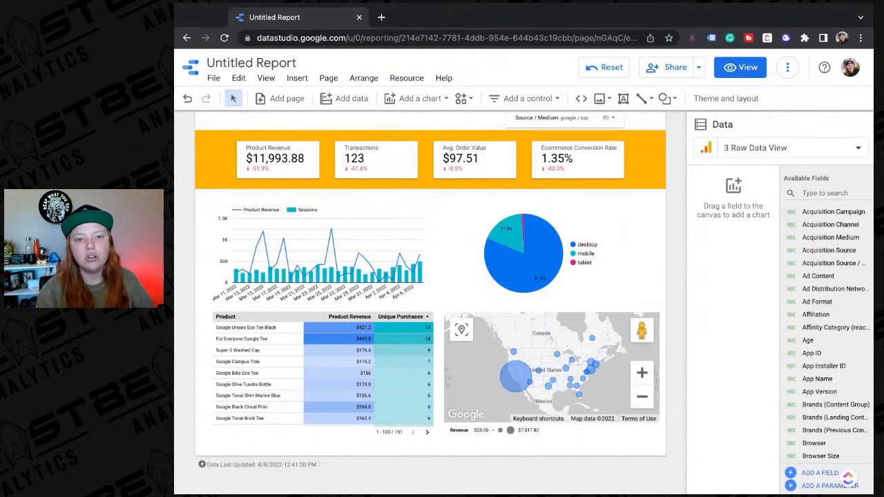
drag(519, 256, 518, 257)
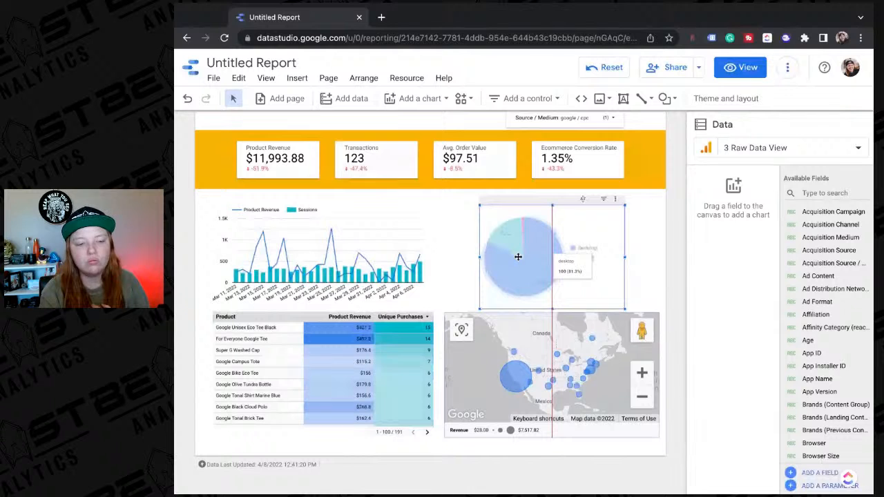
drag(518, 257, 518, 253)
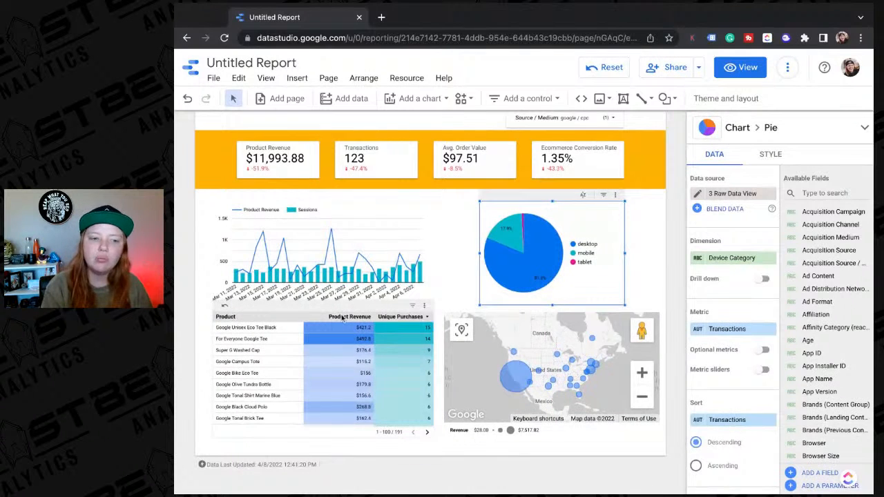
Step: Rename the product table's Product Revenue metric to Revenue
click(304, 316)
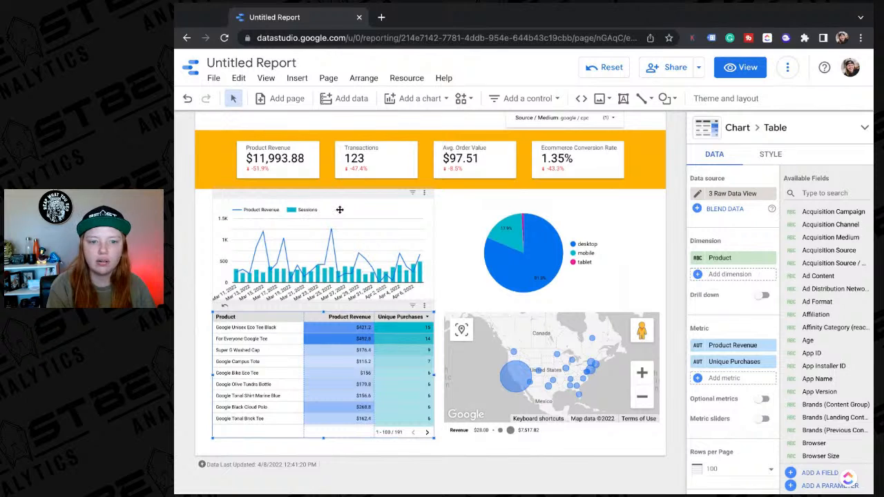
click(696, 347)
text(REv)
key(BackSpace)
key(BackSpace)
key(BackSpace)
text(Revenue)
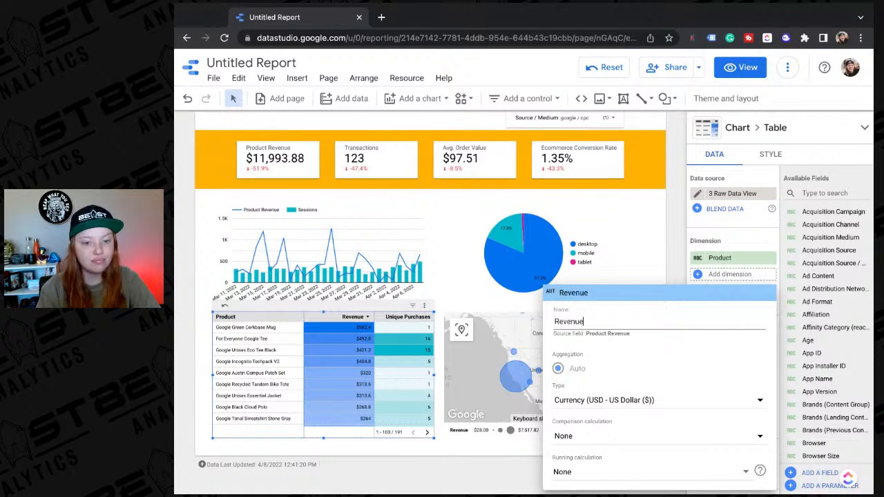
key(Return)
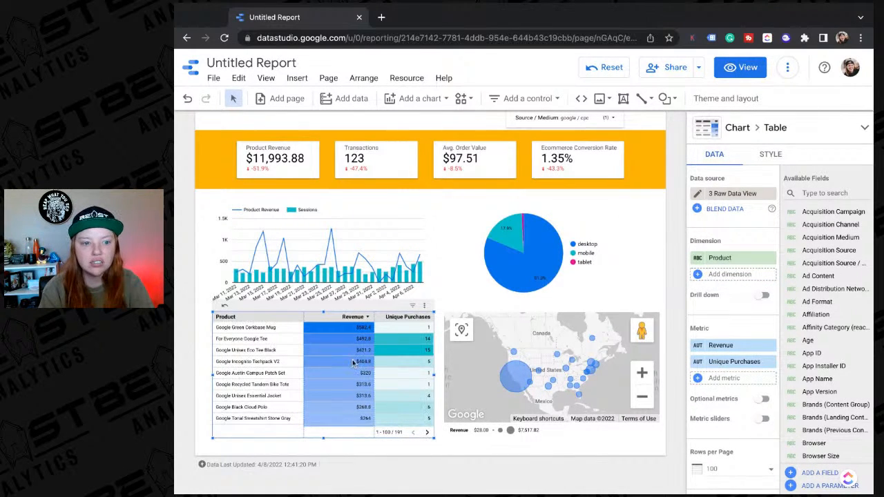
Step: Rename the product table's revenue metric to Sales
click(698, 346)
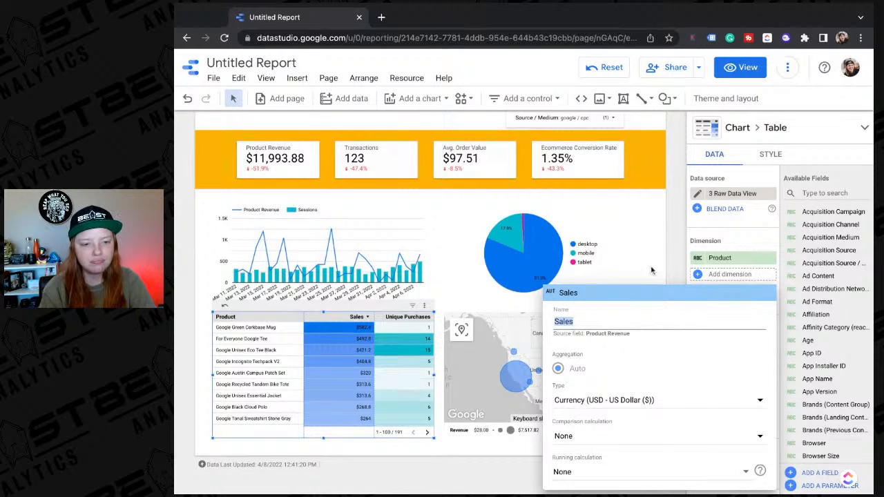
key(Return)
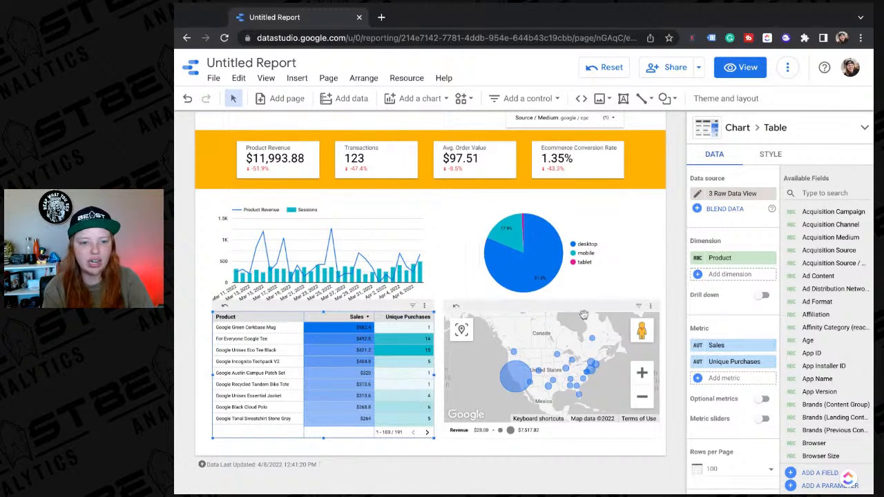
Step: Try to add a text box above the device pie chart
click(624, 98)
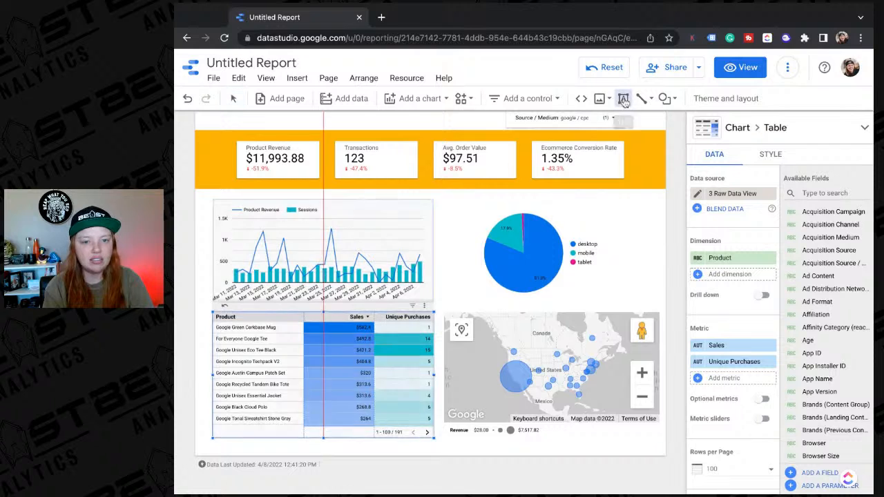
drag(477, 194, 607, 207)
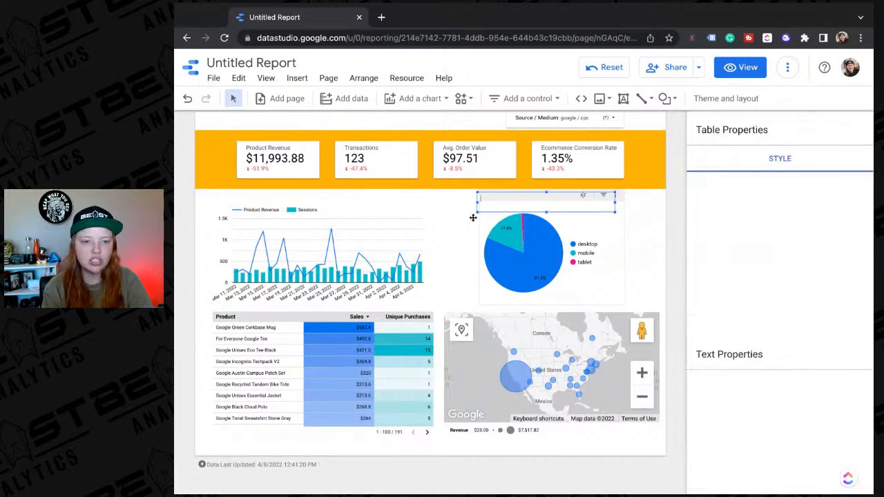
click(533, 201)
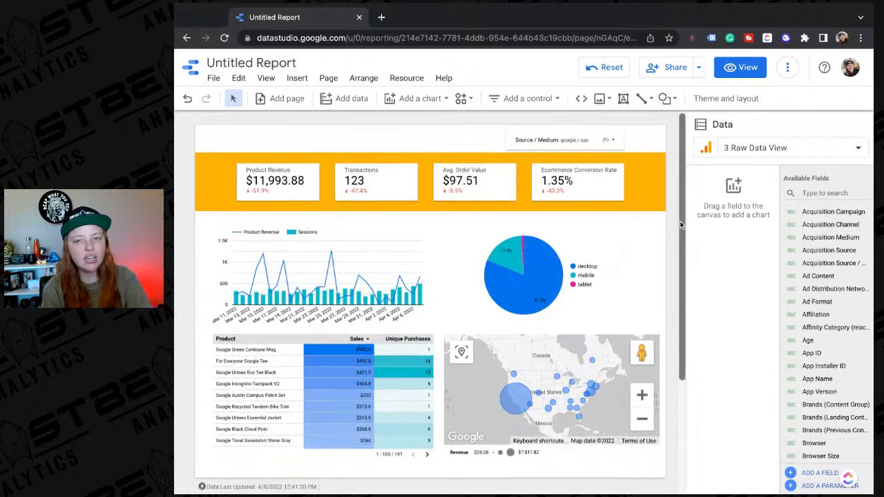